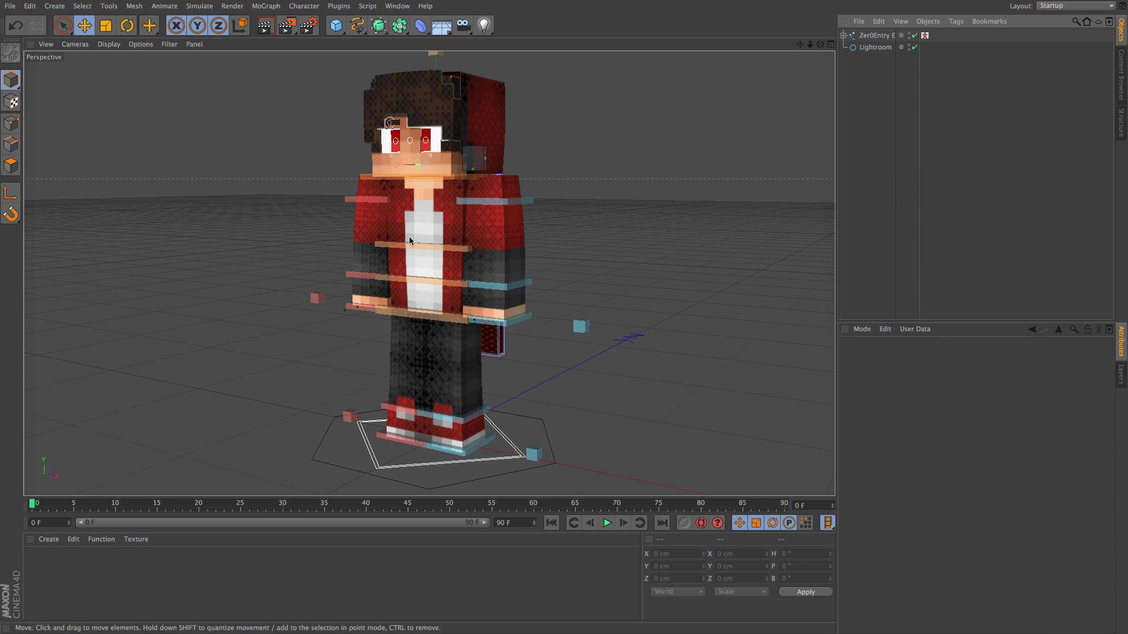
Examine the settings of the Lightroom object in the character scene.
left_click(307, 25)
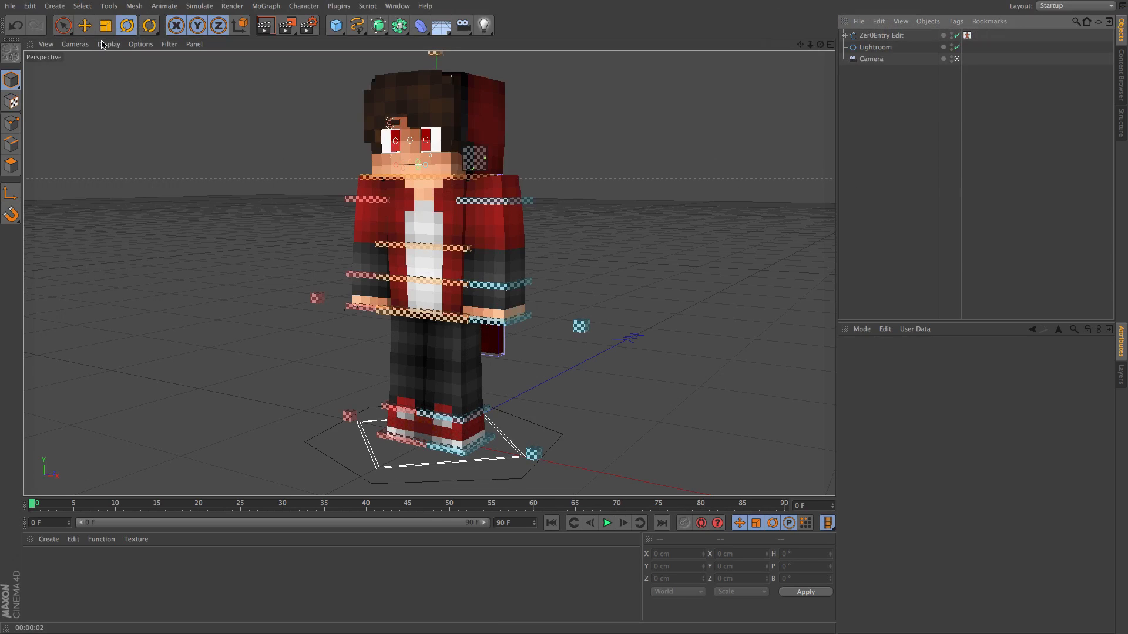
left_click(877, 47)
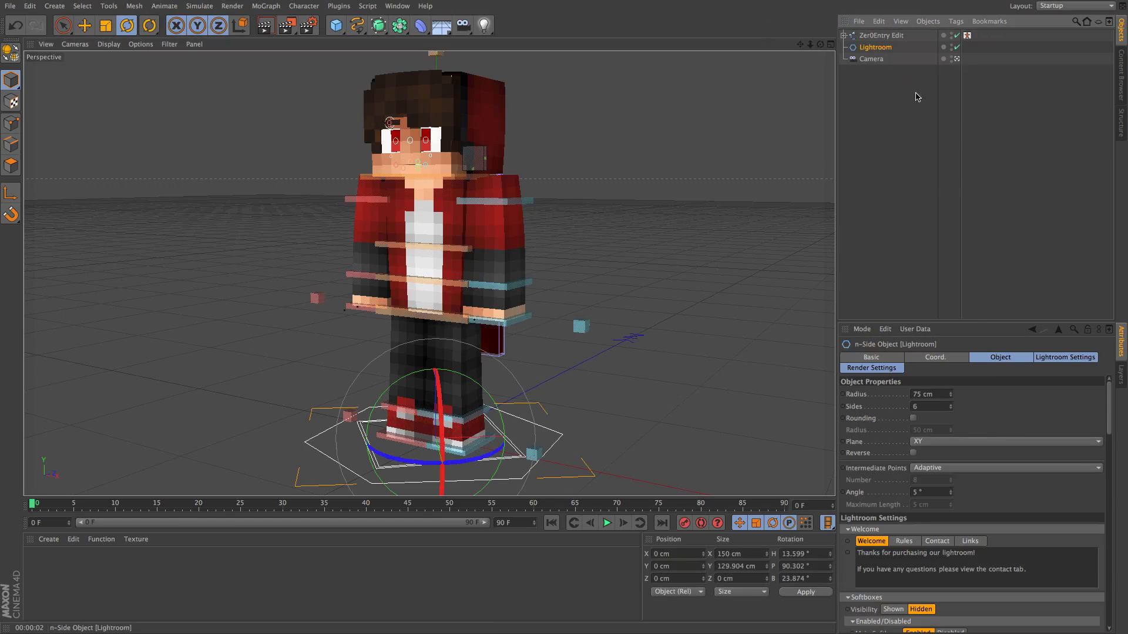
left_click(905, 193)
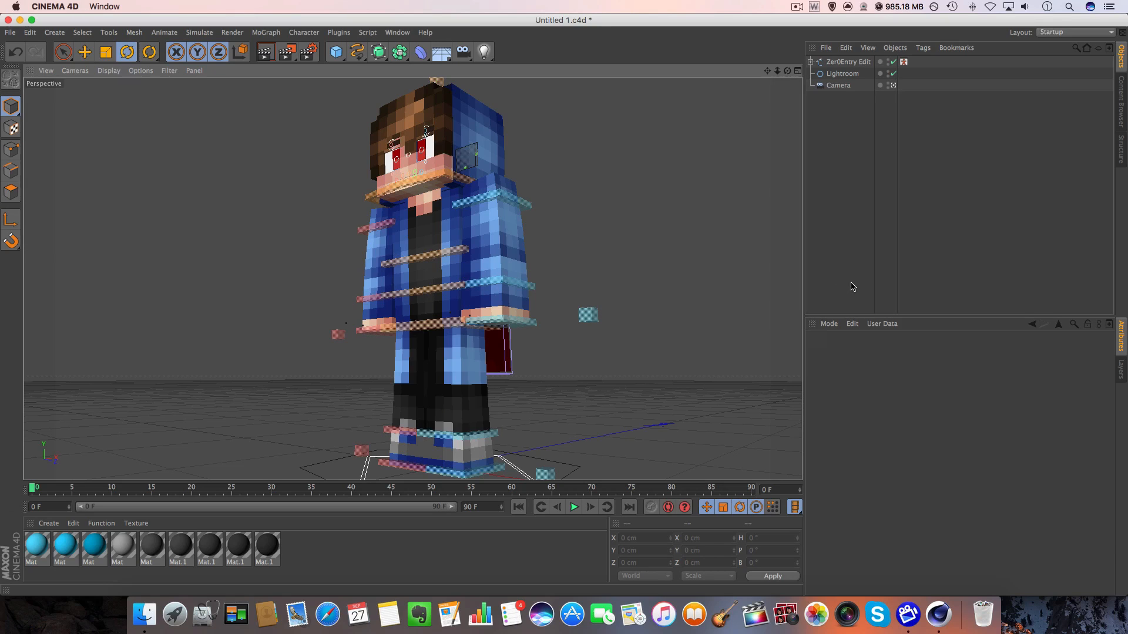
Turn off the right eye, left eye and eyebrows of the Zer0Entry Edit rig.
left_click(819, 63)
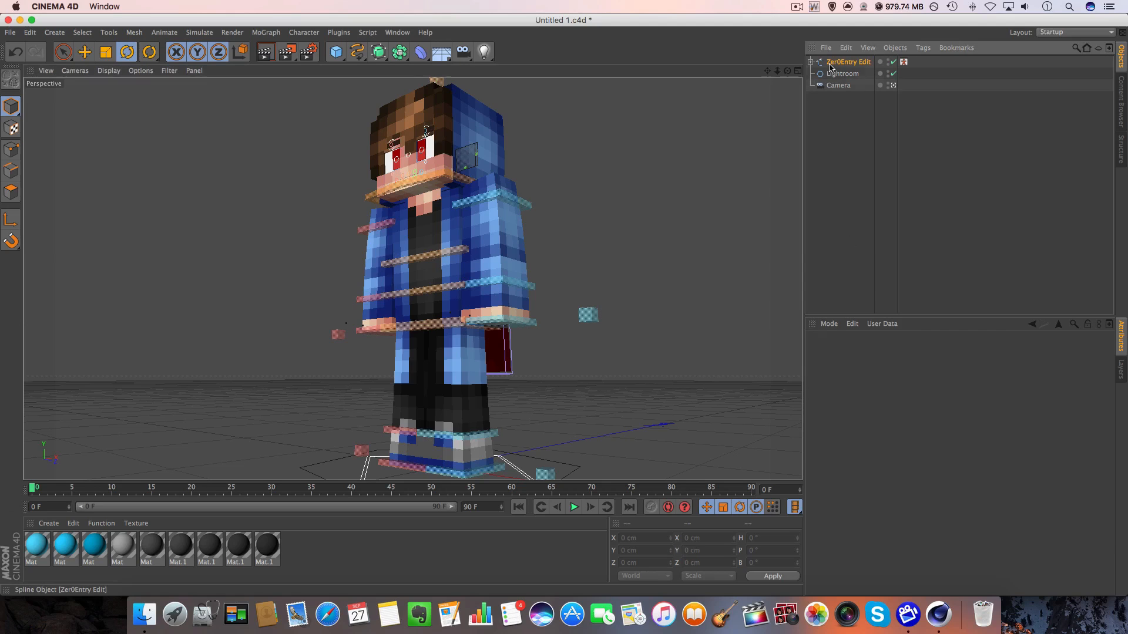
left_click_drag(1107, 396, 1107, 441)
left_click(879, 433)
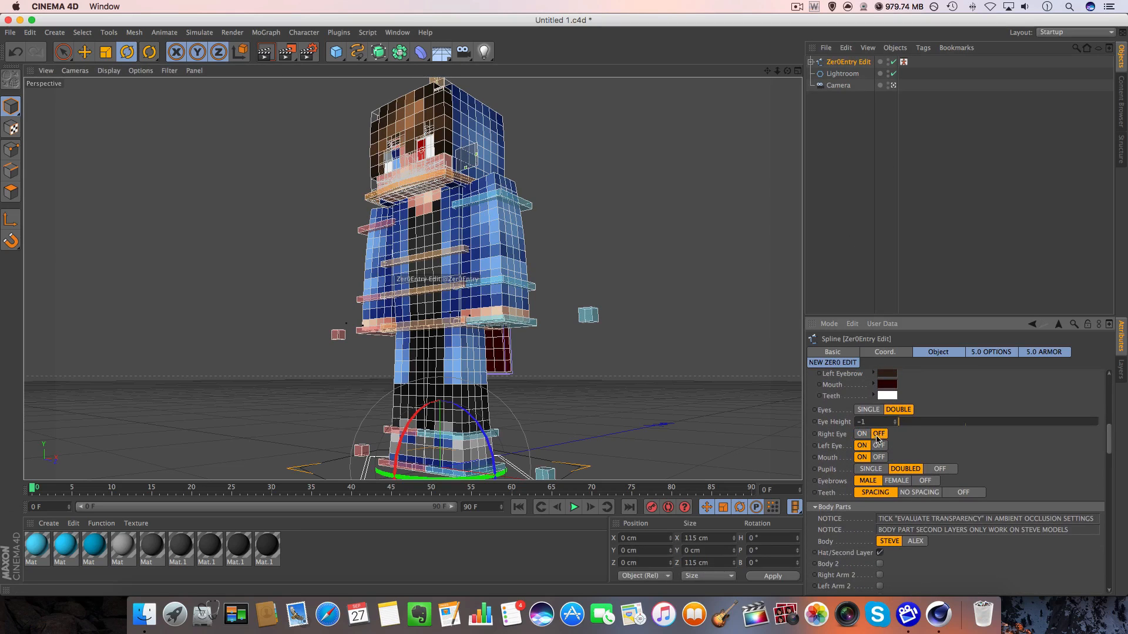
left_click(879, 445)
left_click(925, 481)
left_click(607, 204)
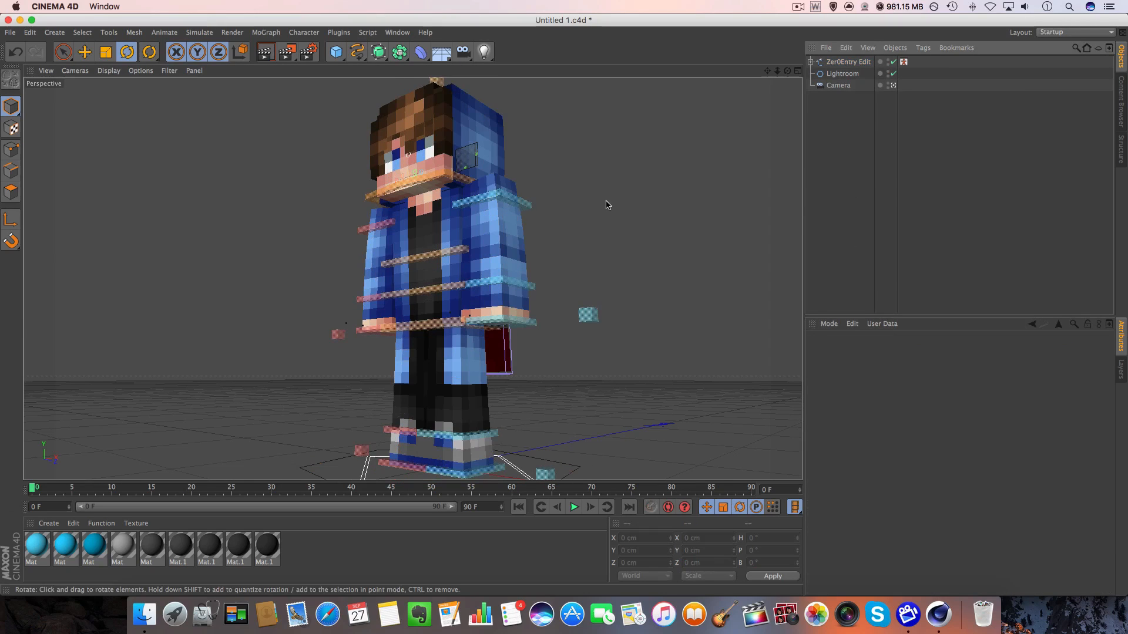
Review the attributes of the Zer0Entry Edit rig and of the Camera object.
left_click(847, 62)
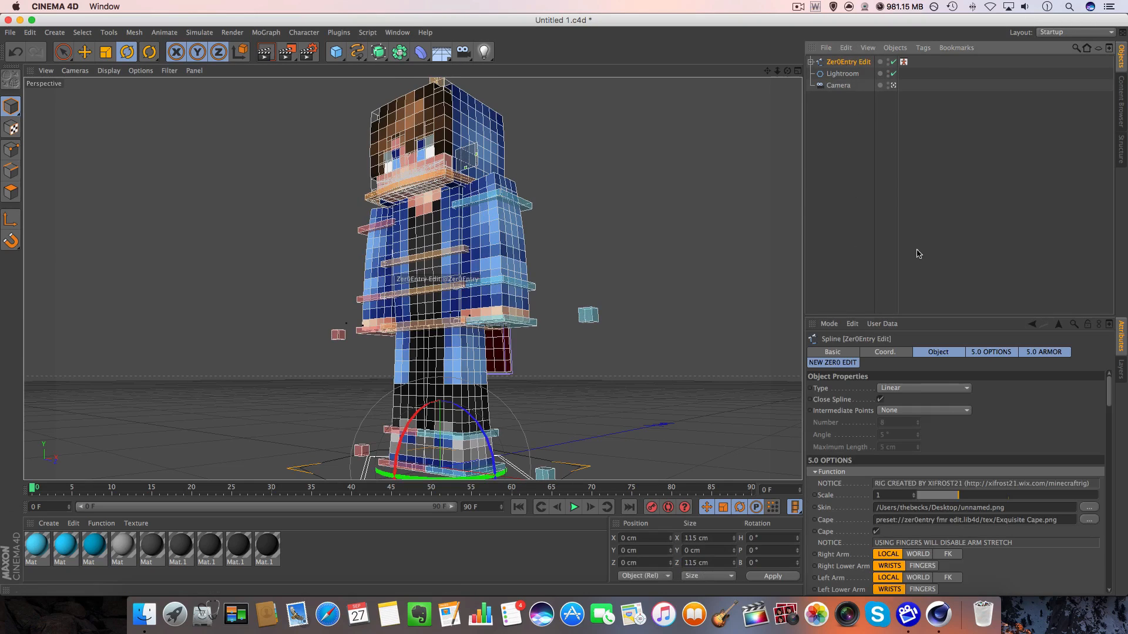
left_click(881, 230)
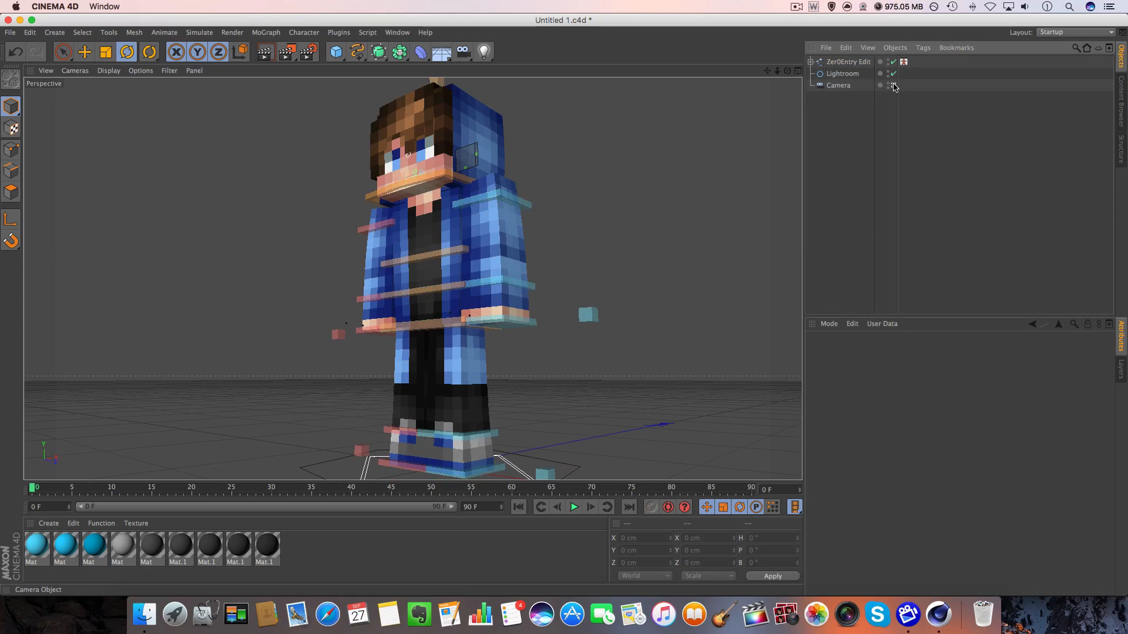
left_click(464, 51)
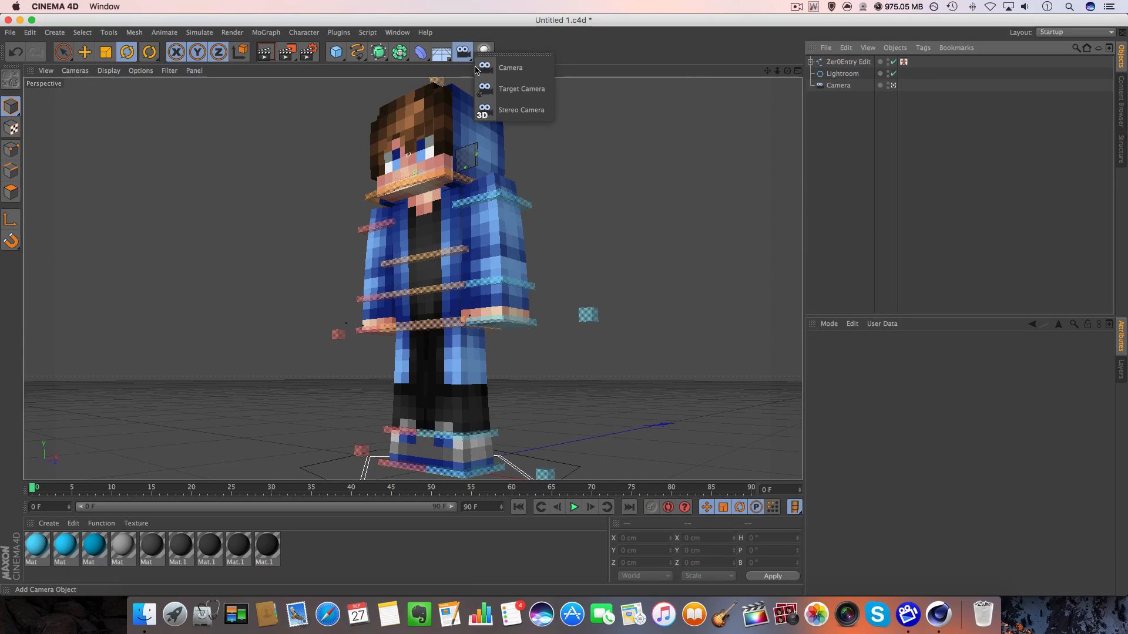
left_click(838, 85)
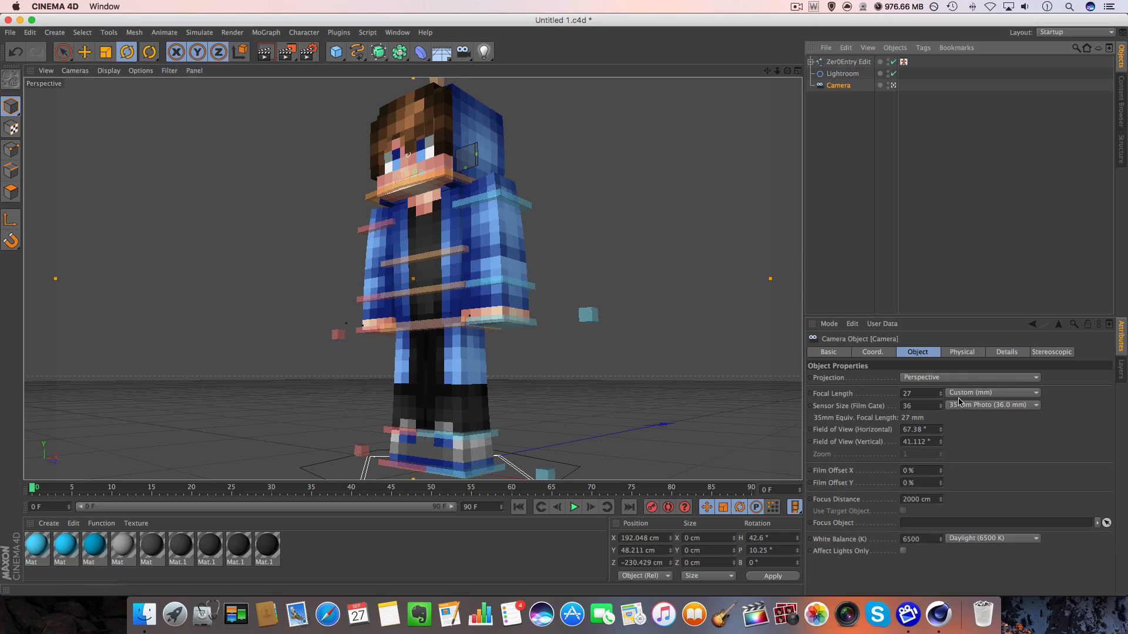
left_click(848, 171)
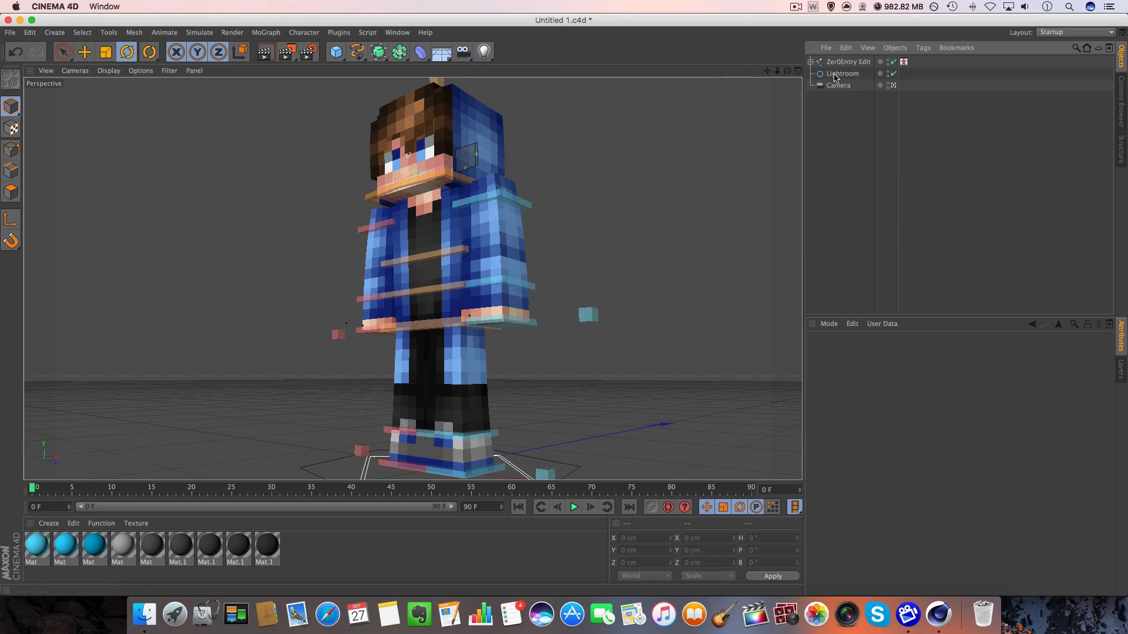
Adjust the camera's orbit angle around the character and check its placement from the free view before returning to the camera view.
left_click_drag(787, 71, 788, 76)
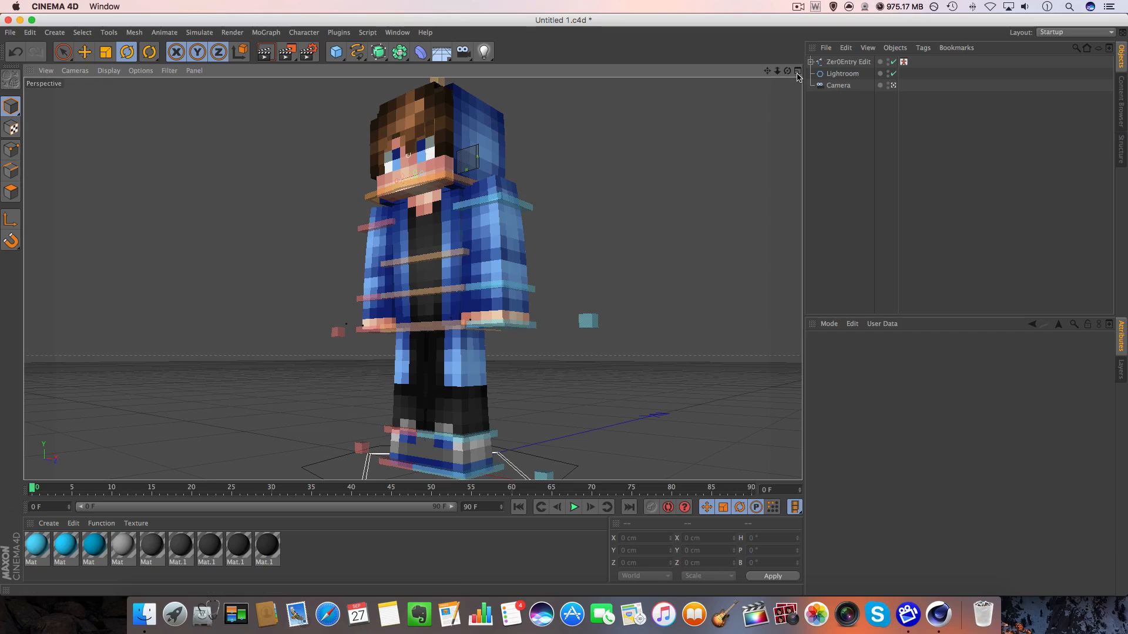
left_click_drag(787, 71, 788, 79)
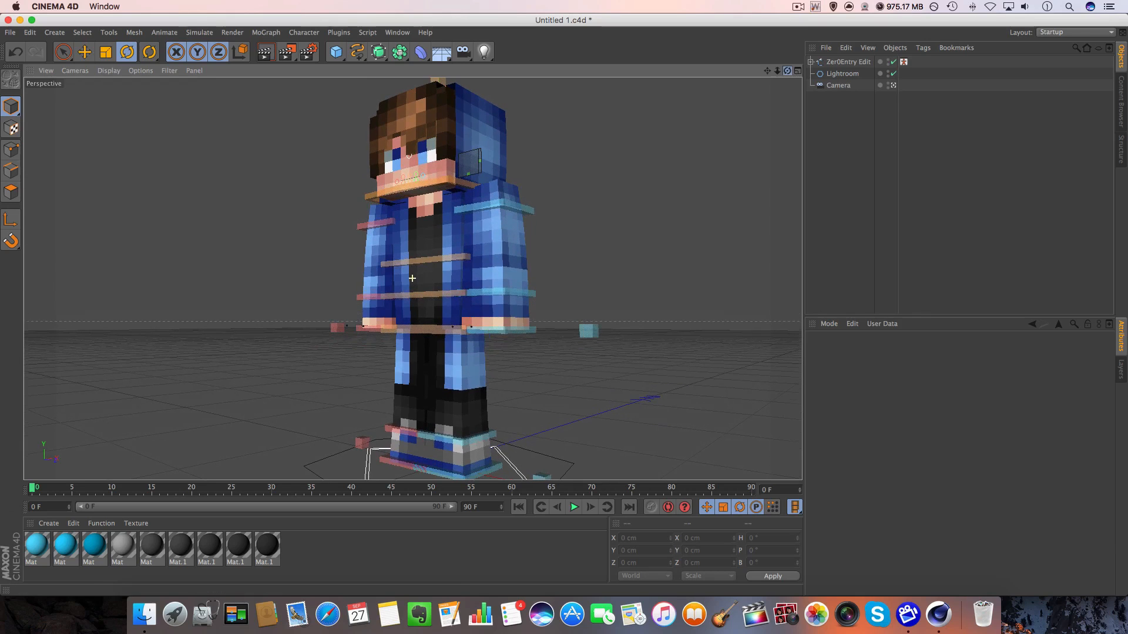
left_click(894, 86)
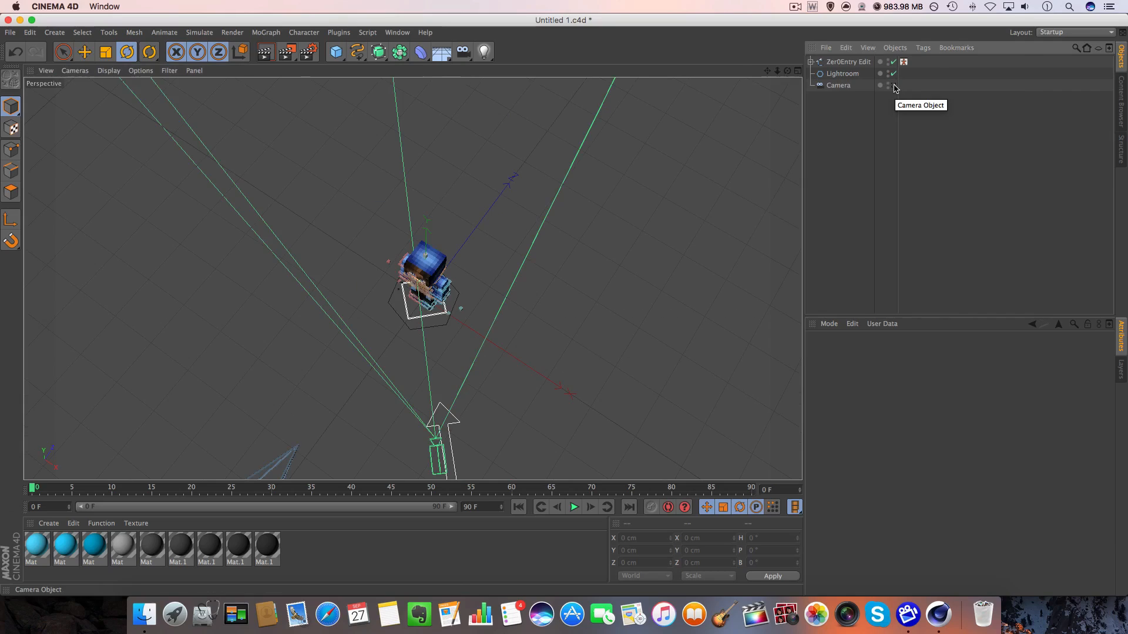
left_click_drag(787, 71, 820, 71)
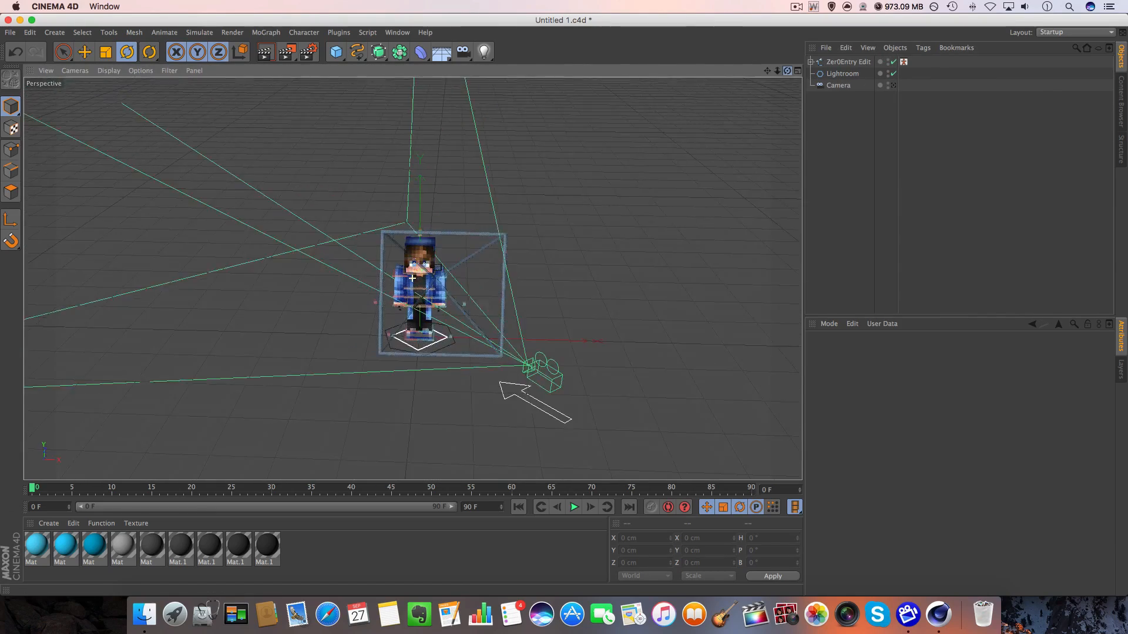
left_click(893, 86)
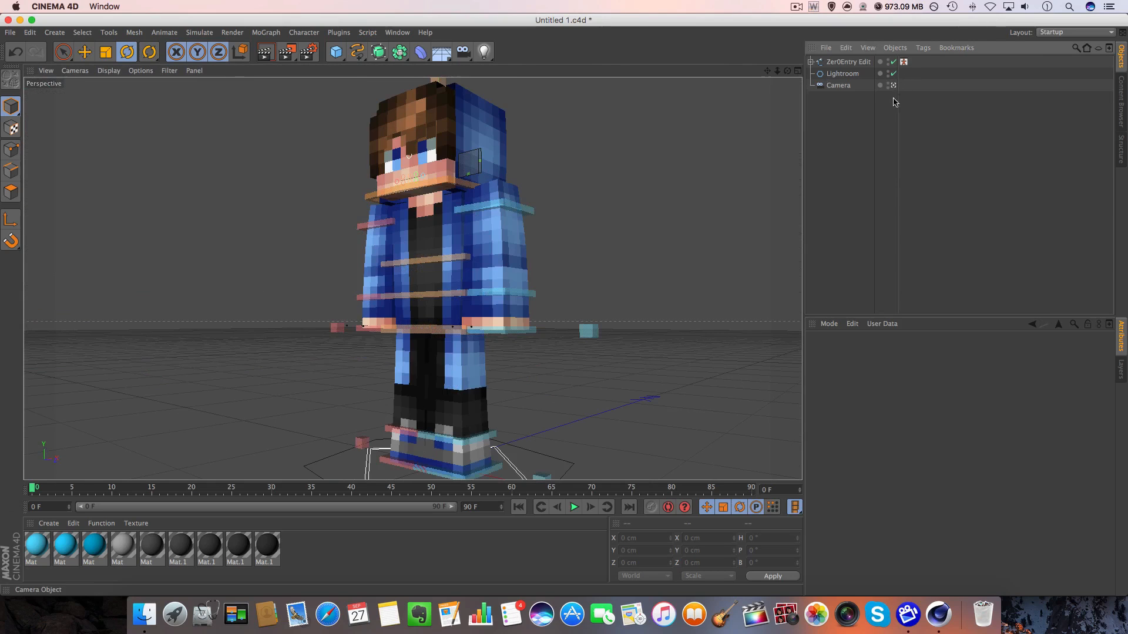
Select the character's two arm meshes in turn and examine the lock states of the rig's layers.
left_click(385, 248)
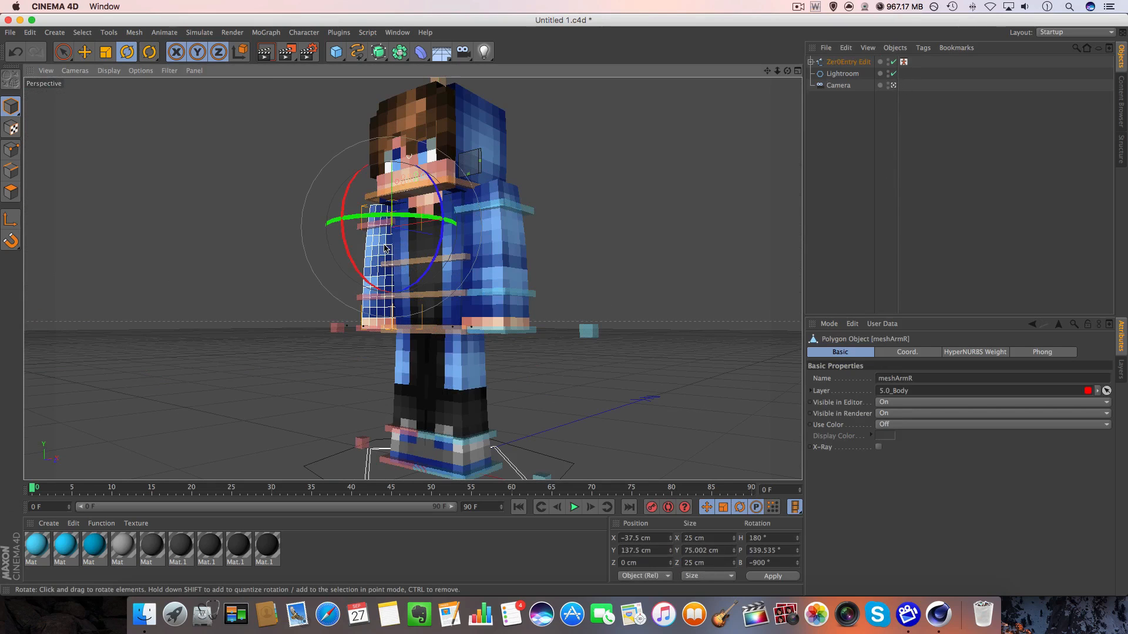
left_click(1119, 369)
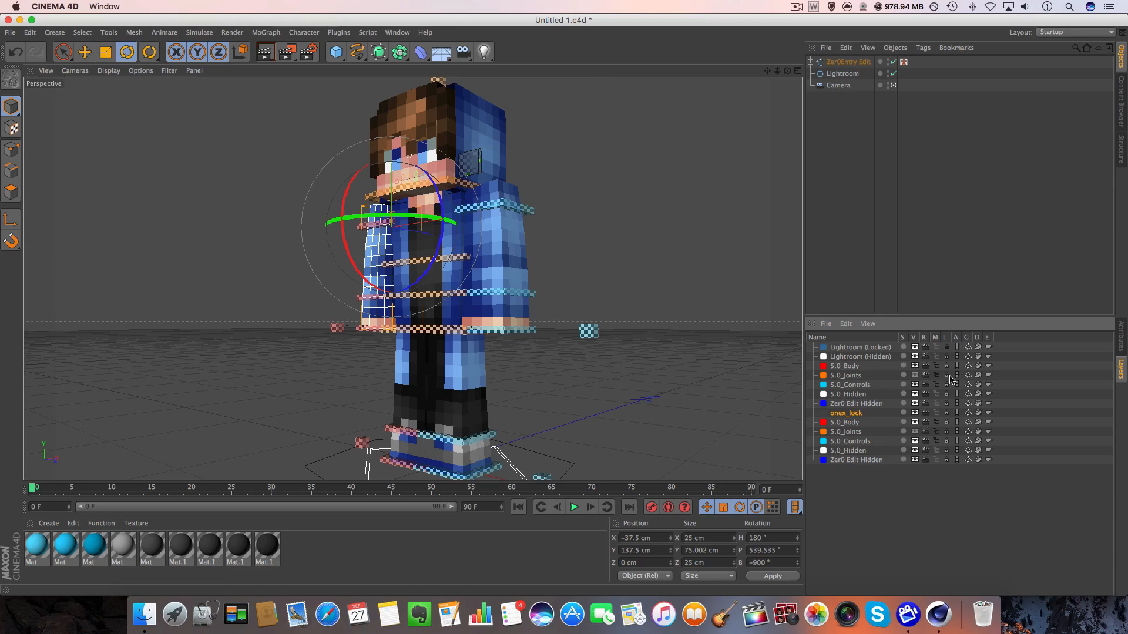
left_click(503, 275)
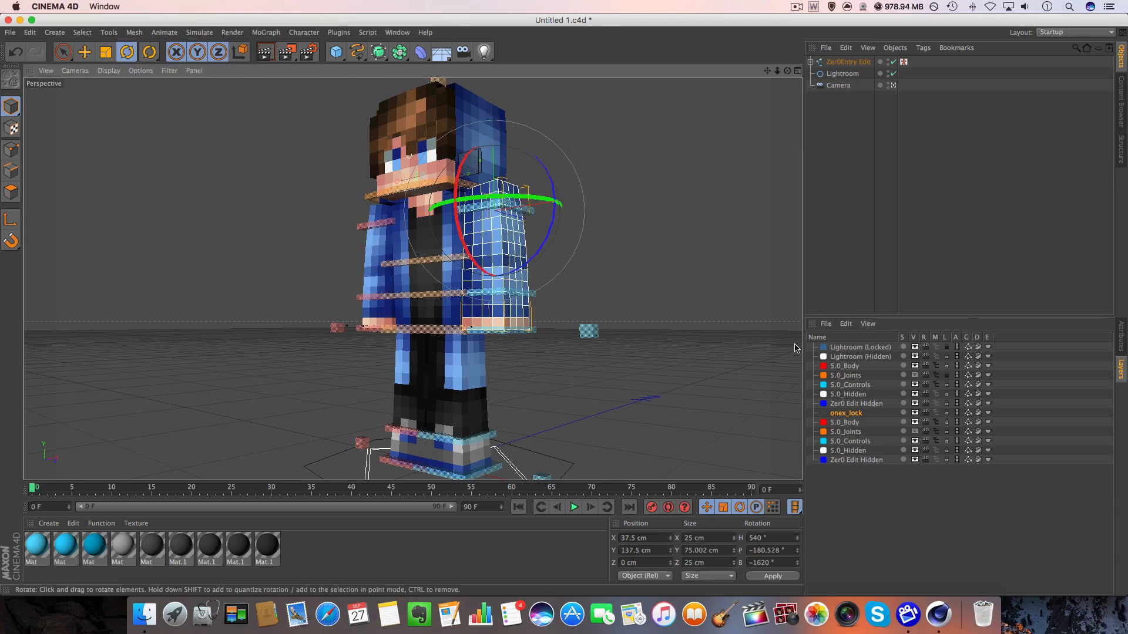
left_click(946, 375)
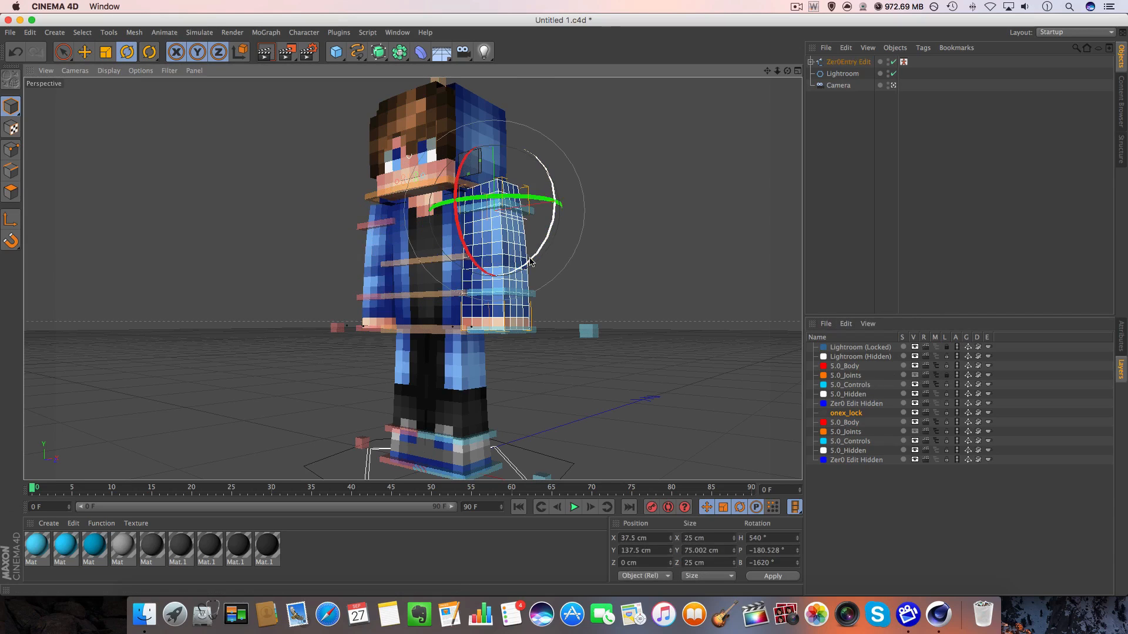
left_click(946, 422)
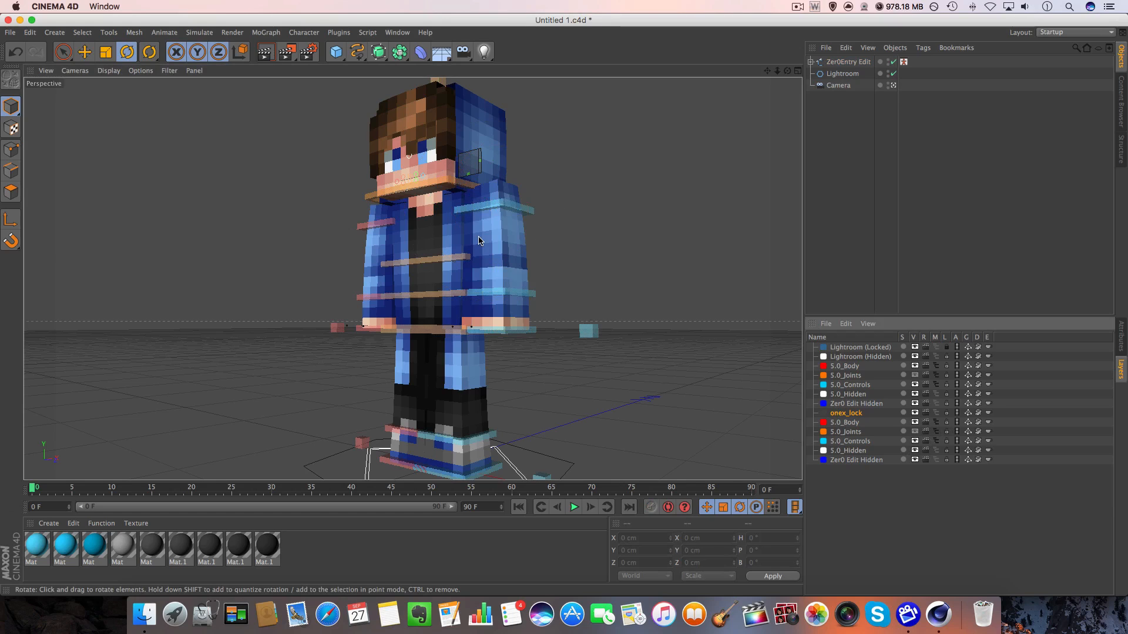
Move the upper right and left arm controls outward so both arms are detached from the torso.
left_click(377, 224)
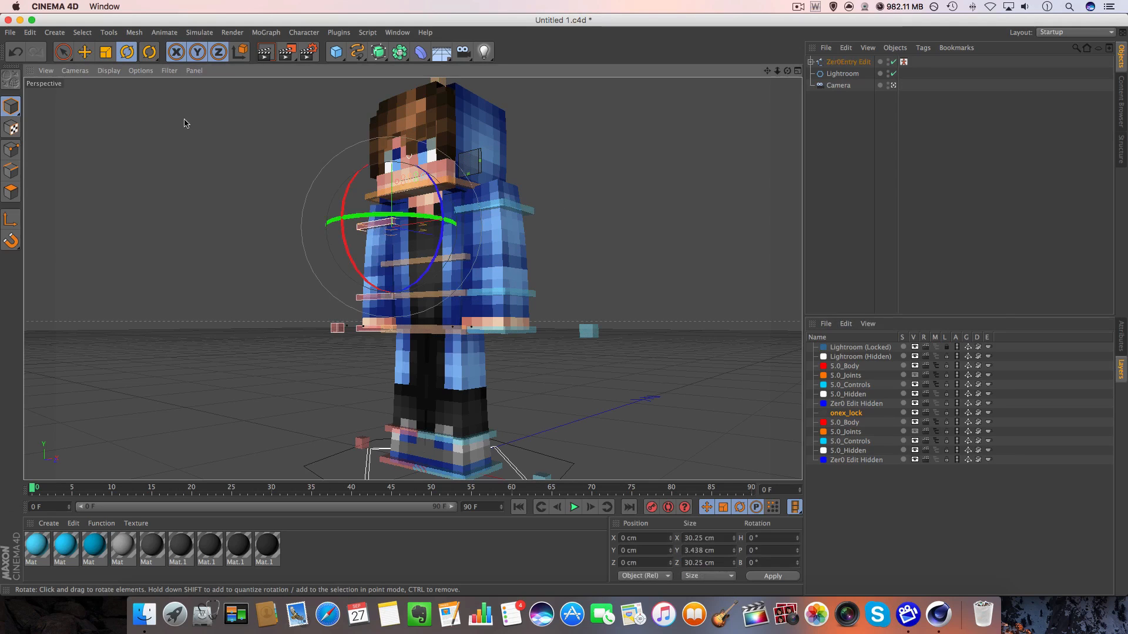
left_click(83, 34)
left_click(84, 35)
left_click(85, 52)
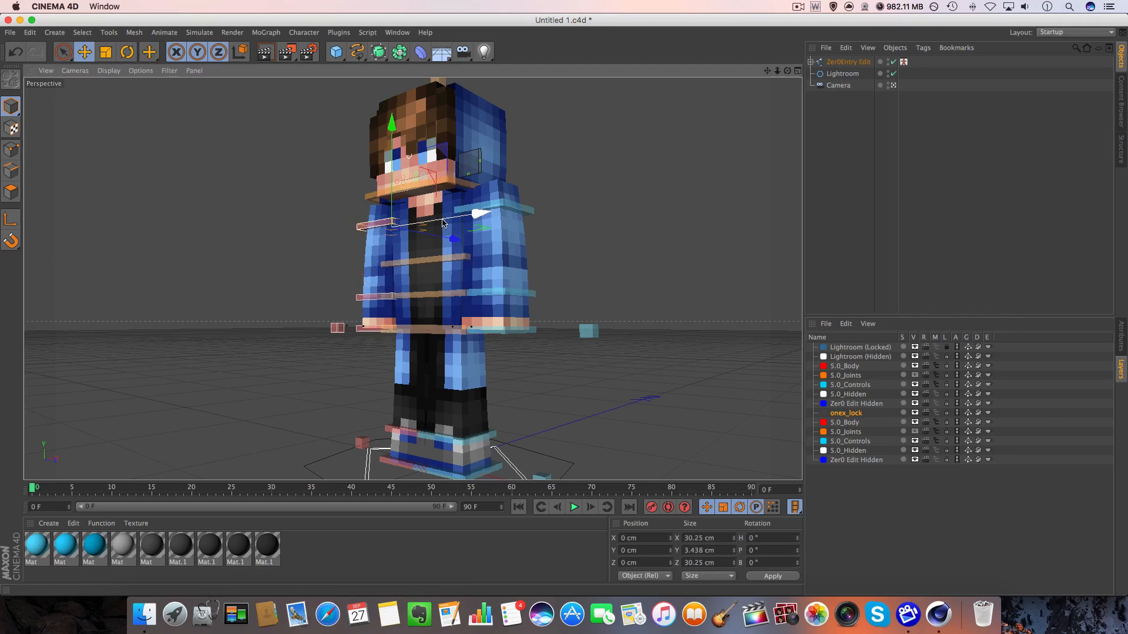
left_click_drag(442, 221, 394, 228)
left_click(484, 207)
left_click_drag(536, 204, 620, 189)
Move the torso mesh sideways to about 151 cm on X and inspect the character outside the camera view.
left_click(435, 239)
left_click_drag(510, 257, 838, 237)
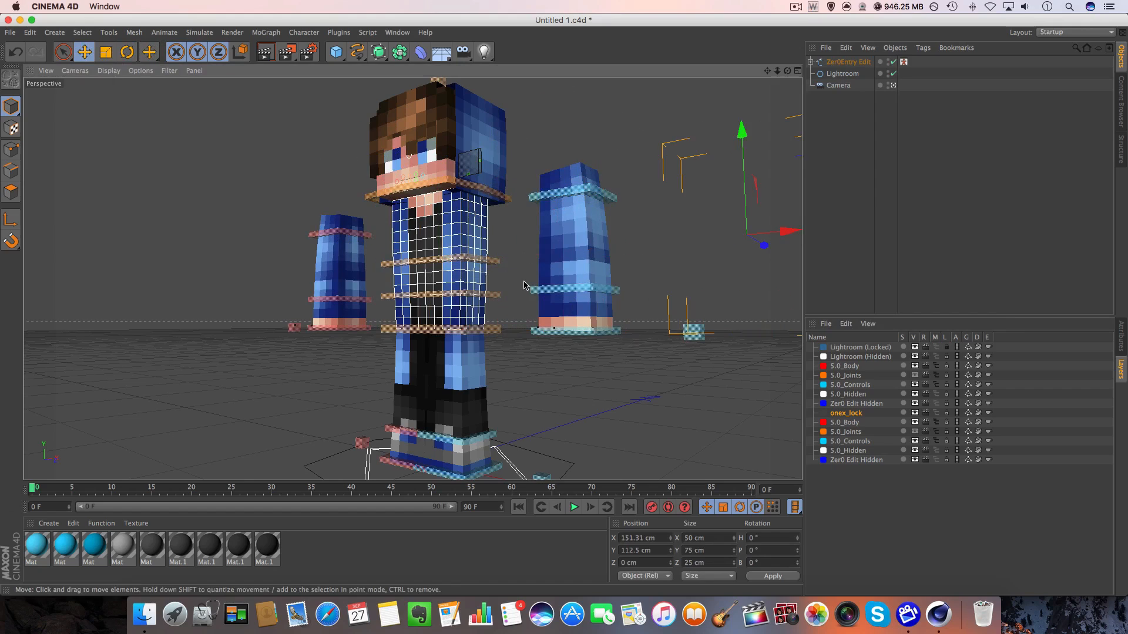
left_click(892, 85)
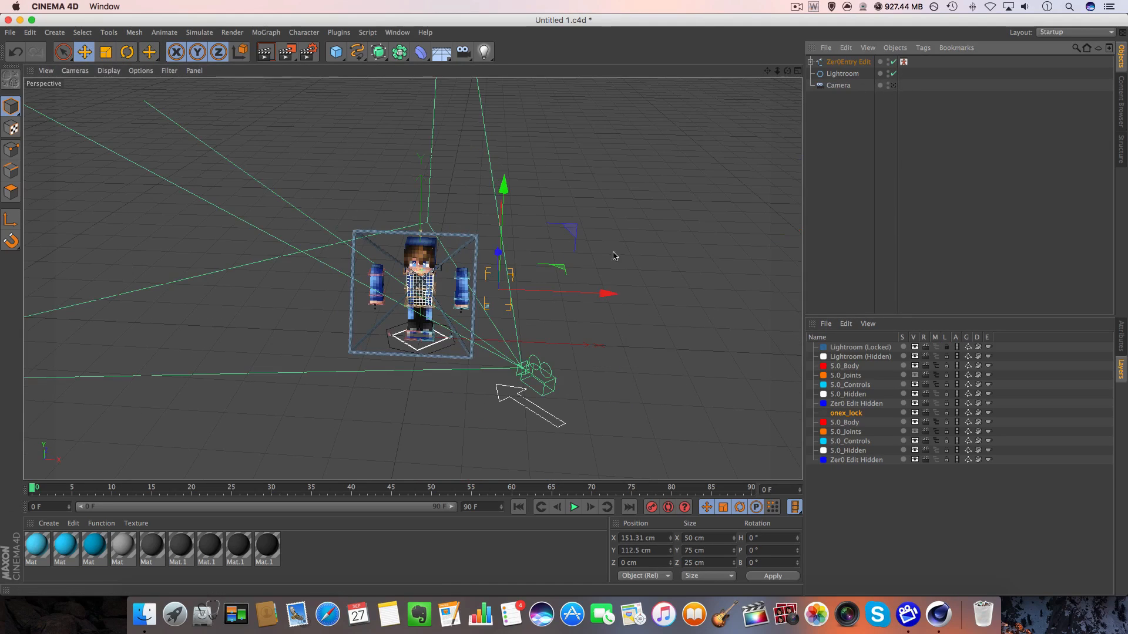
left_click_drag(613, 257, 529, 226, "alt")
scroll(424, 296, "up", 10)
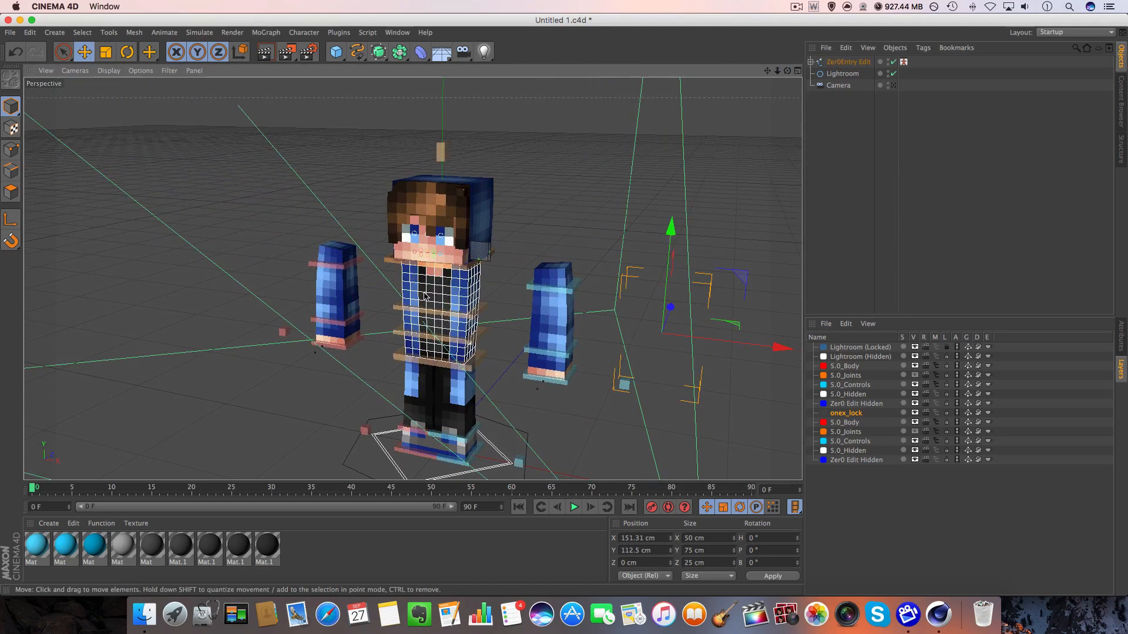
Move the right foot control outward to about X -21.6 cm and Z -10.1 cm.
left_click(456, 320)
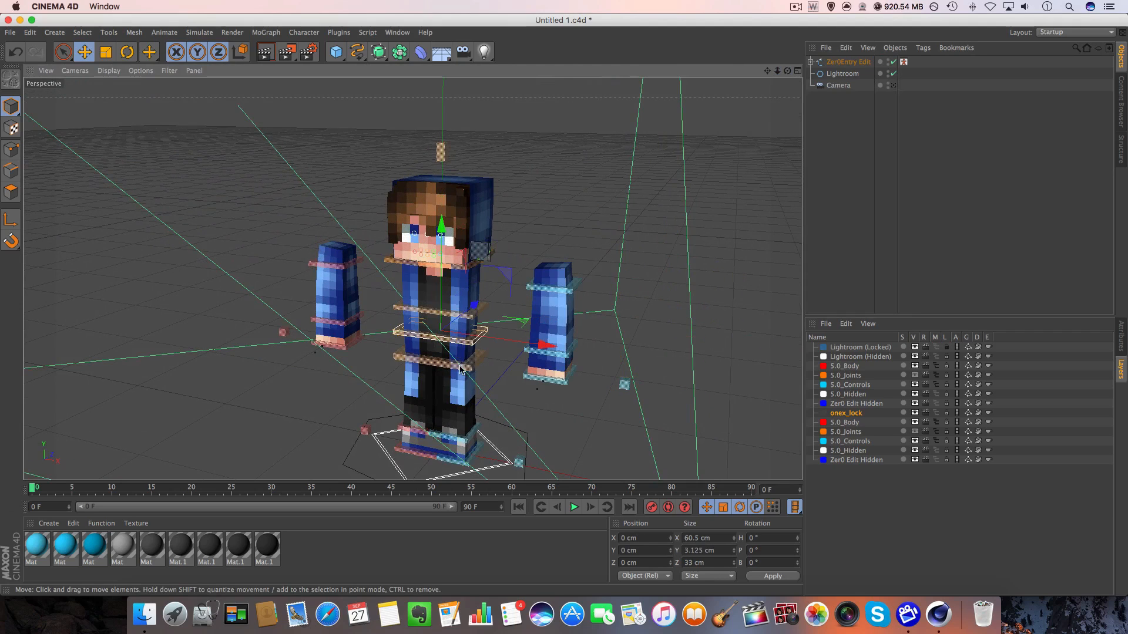
left_click(435, 286)
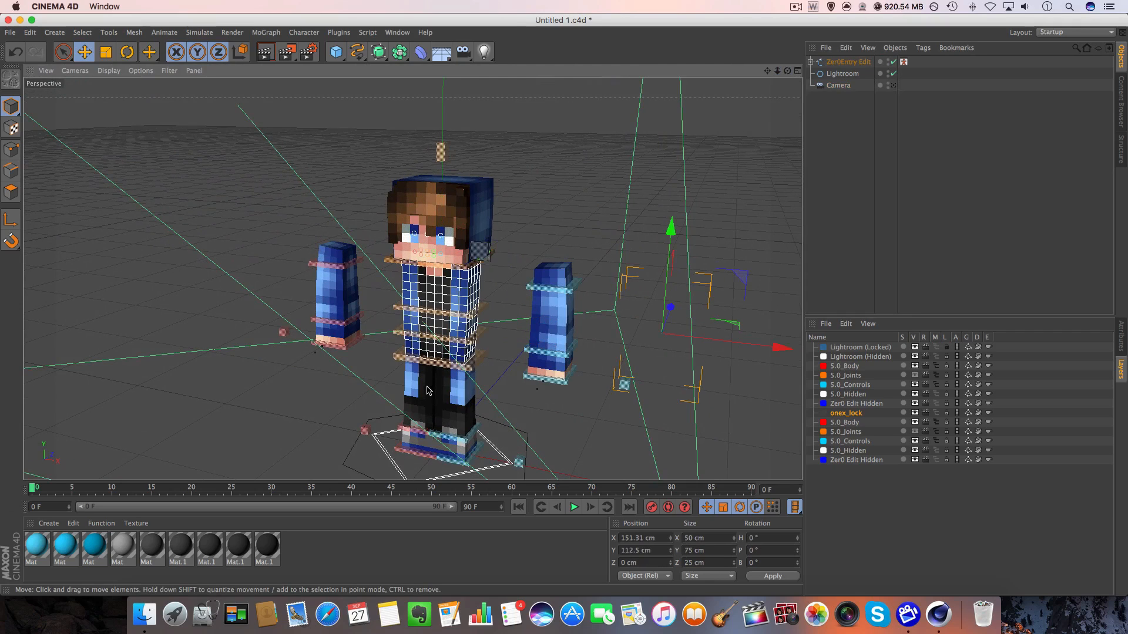
left_click_drag(413, 451, 460, 427)
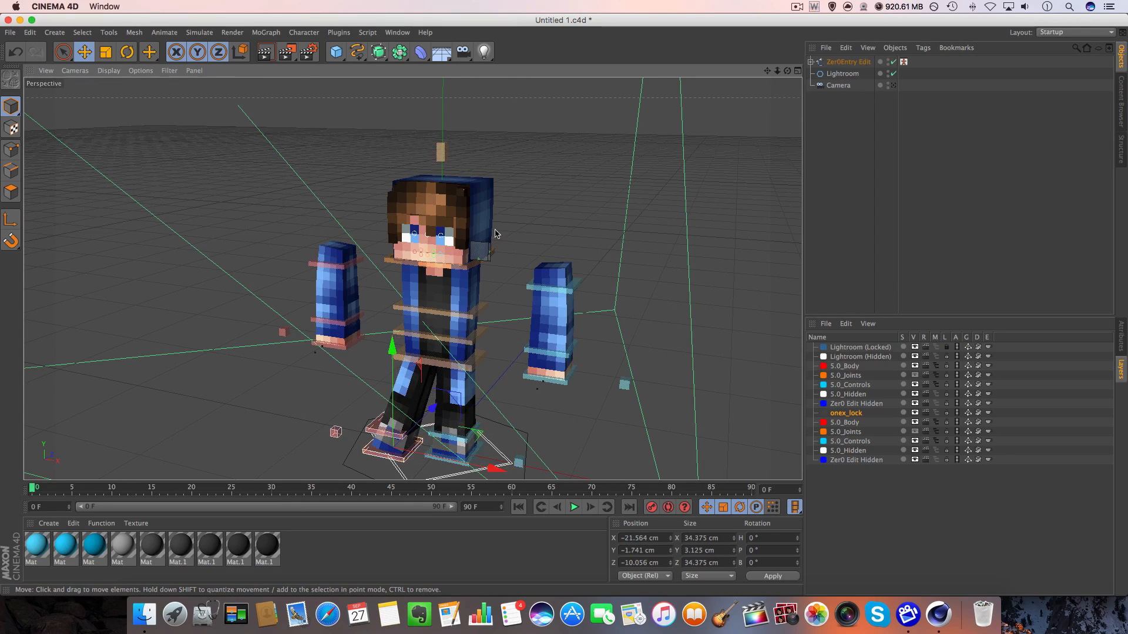
Expand the rig's Head group and remove the layer assignments from EXTRUDE_meshHead and EXTRUDE_meshHat.
left_click(810, 61)
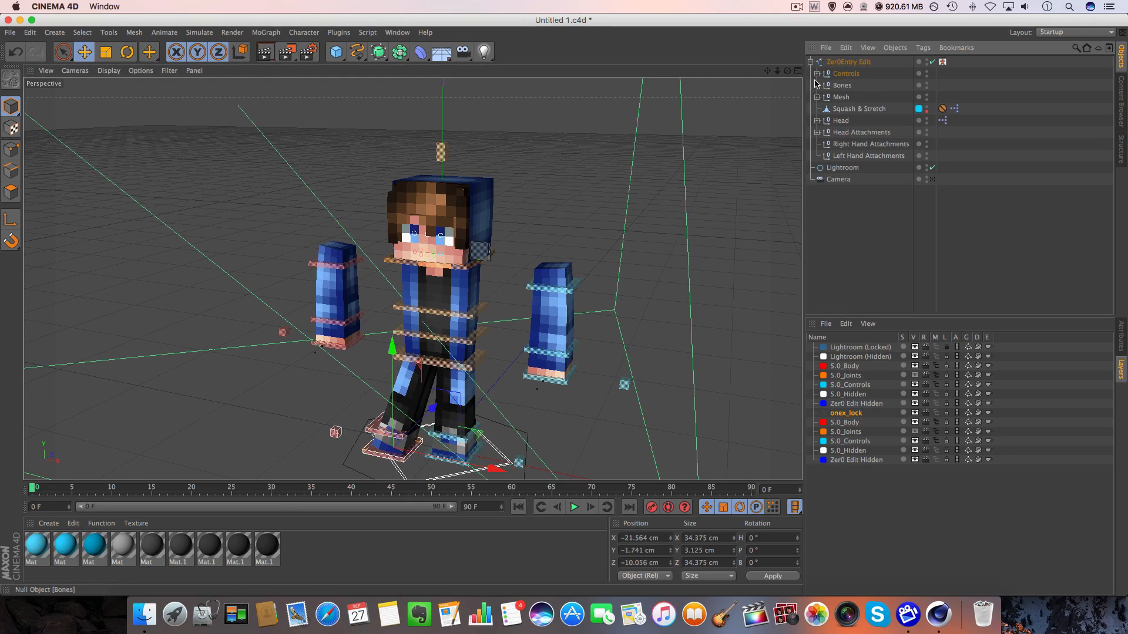
left_click(865, 62)
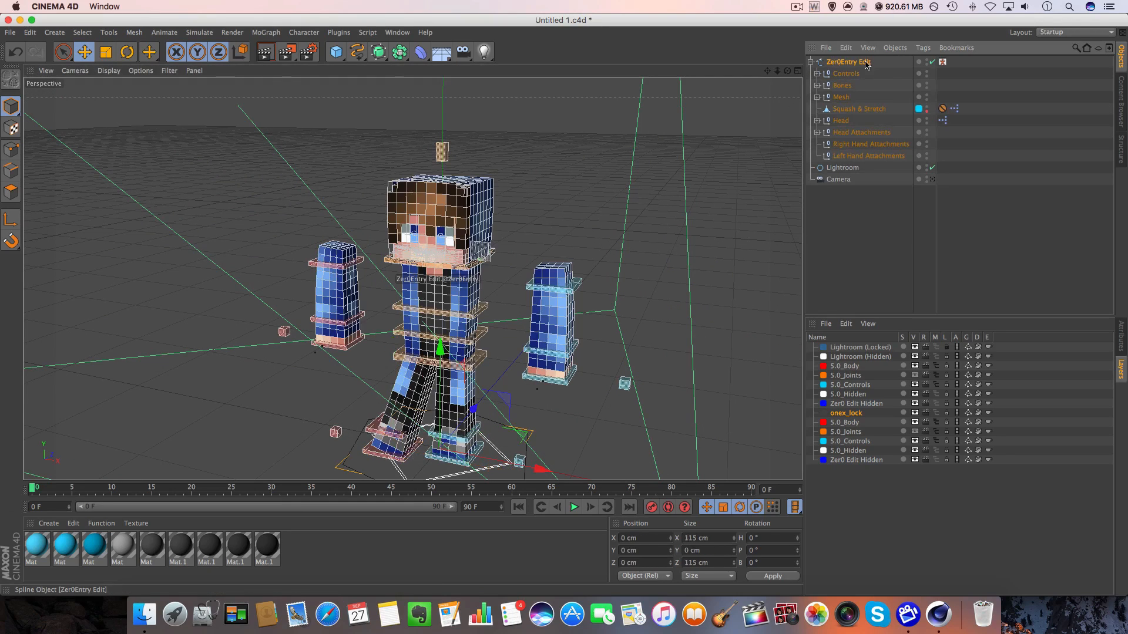
left_click(811, 62)
left_click(811, 61)
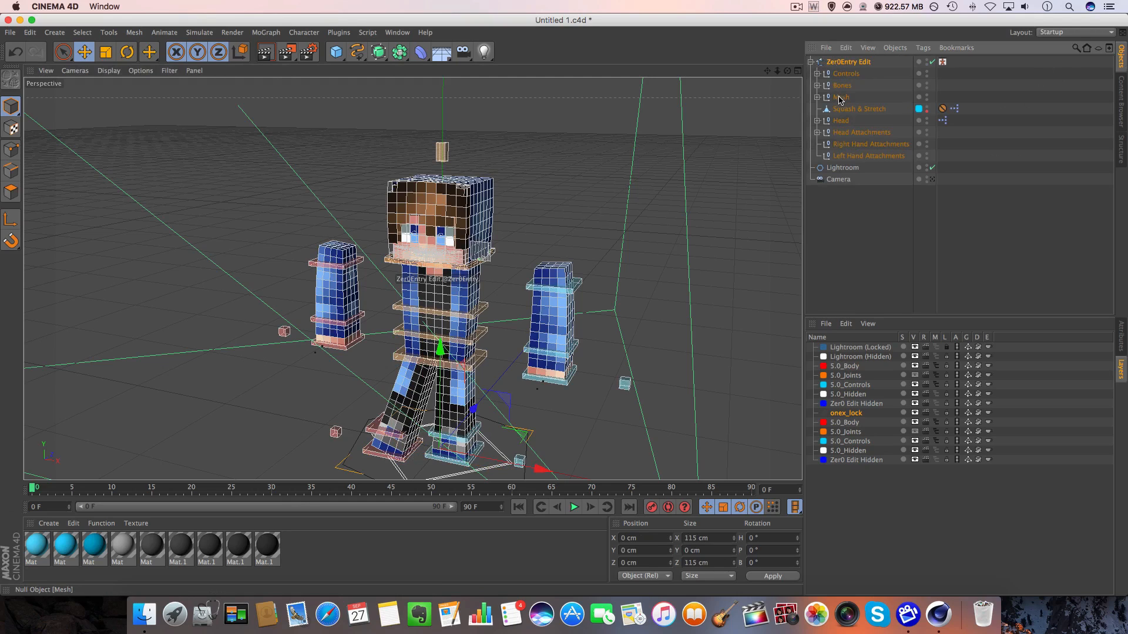
left_click(817, 120)
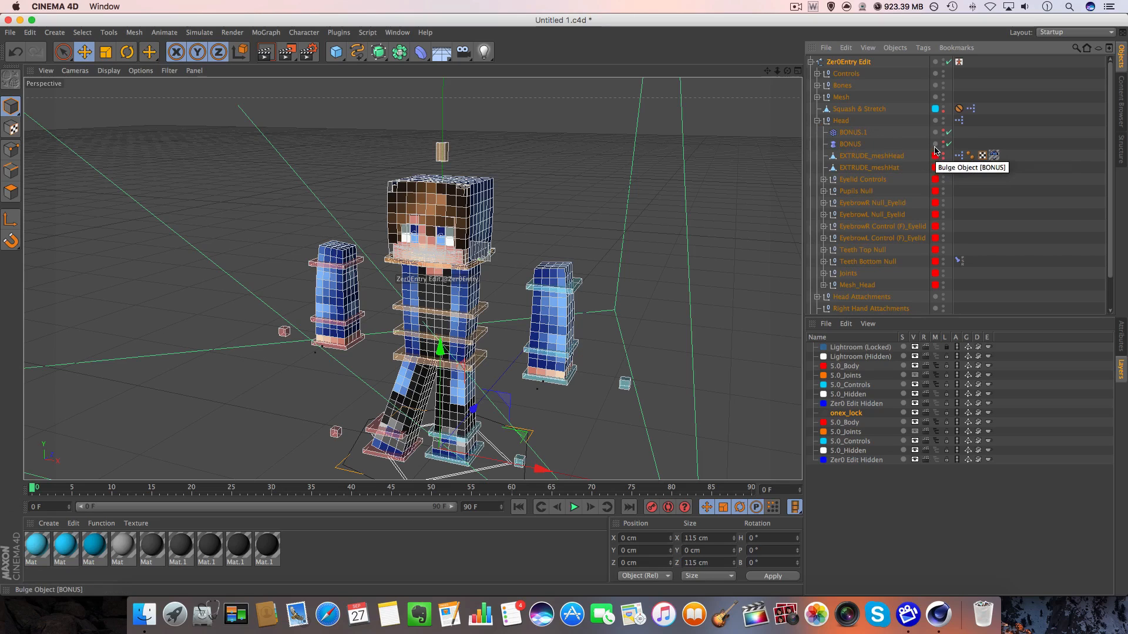
left_click_drag(935, 147, 938, 167)
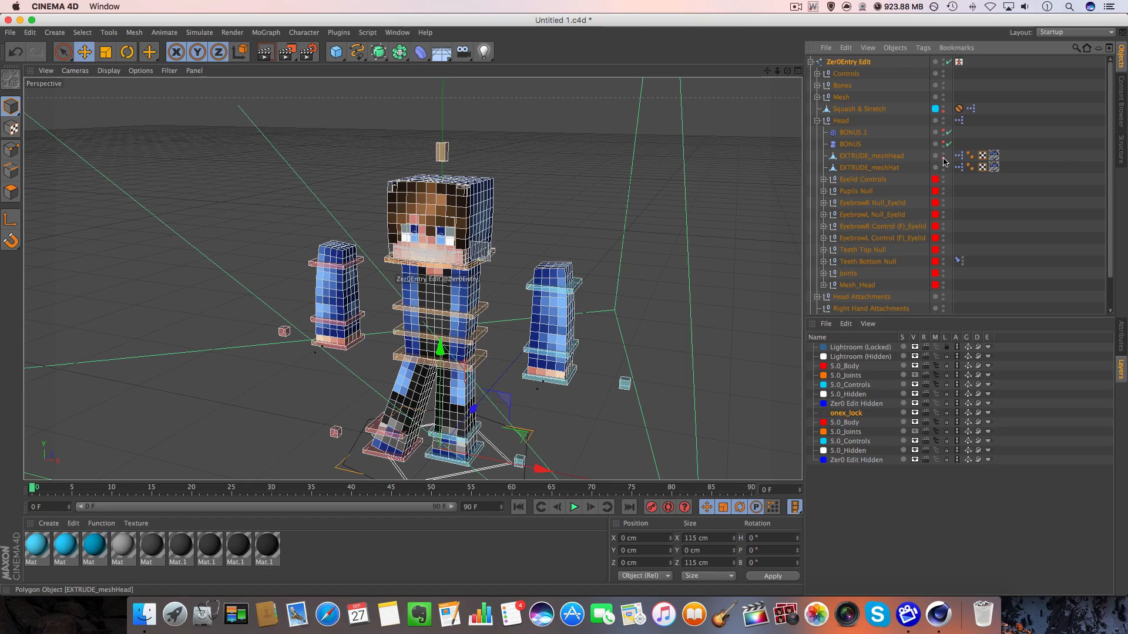
Move the EXTRUDE_meshHead object sideways to about 151 cm on X, away from the character.
left_click(894, 160)
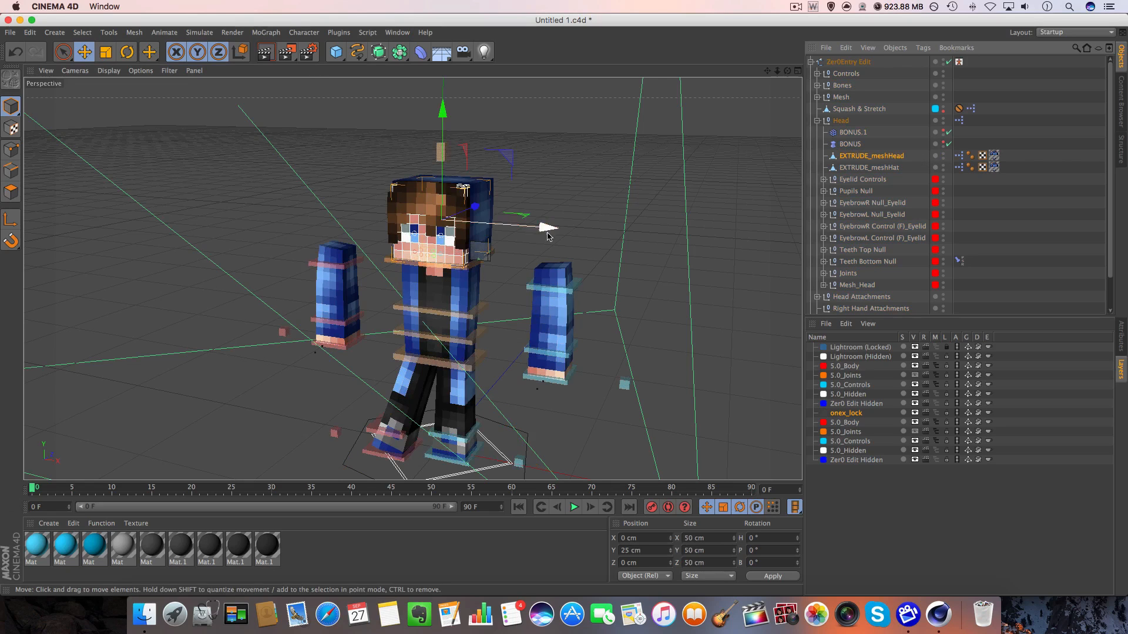
left_click_drag(538, 229, 779, 226)
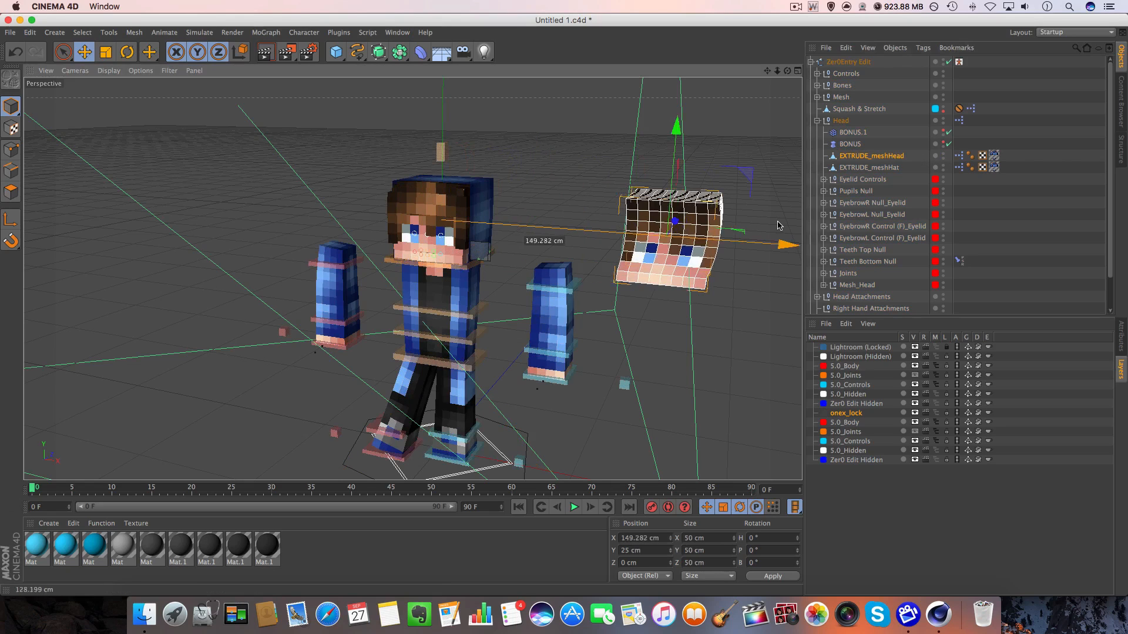
Move EXTRUDE_meshHat sideways to about -150 cm on X, away from the character, and collapse the rig hierarchy.
left_click(869, 167)
left_click_drag(521, 230, 338, 217)
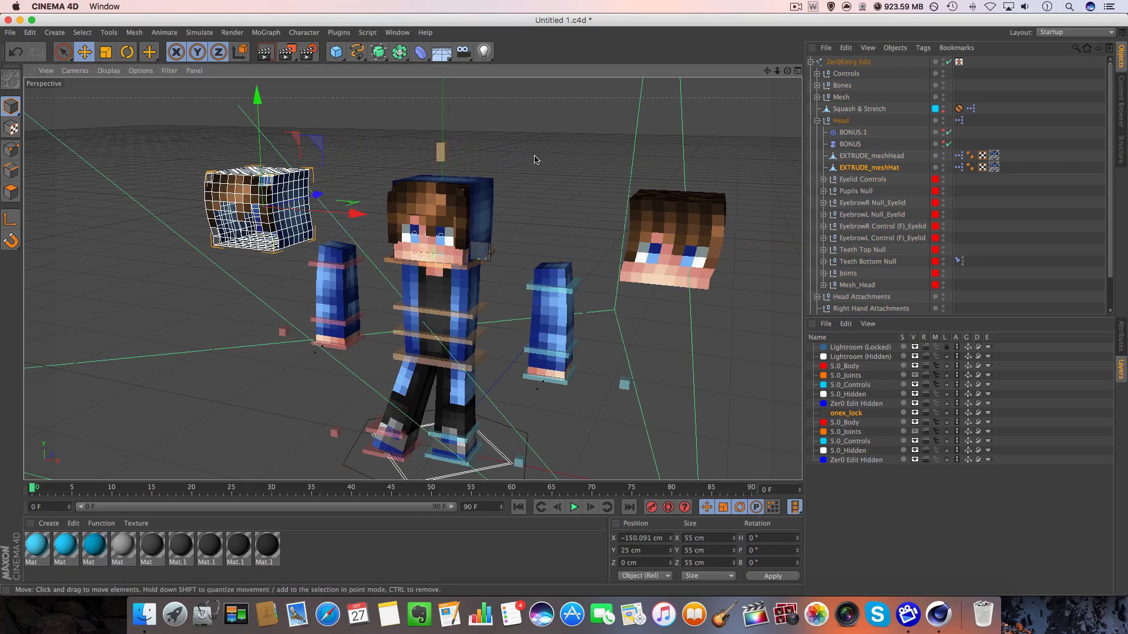
left_click(536, 158)
left_click(809, 62)
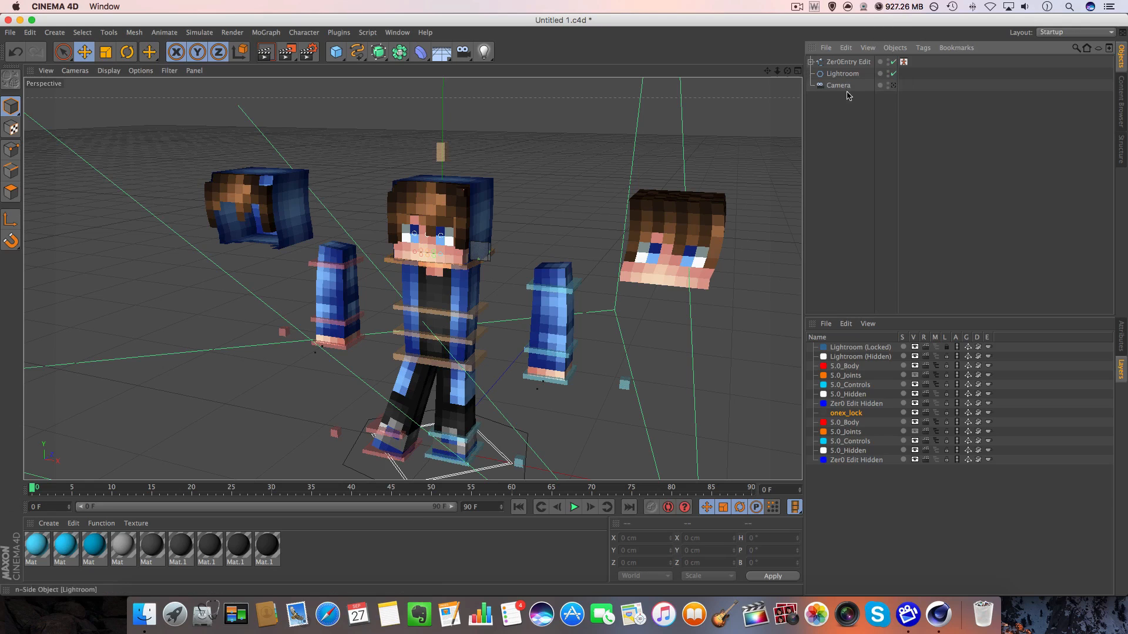
Select the offset head mesh beside the character and prepare it for polygon picking with Live Selection.
left_click_drag(787, 70, 403, 277)
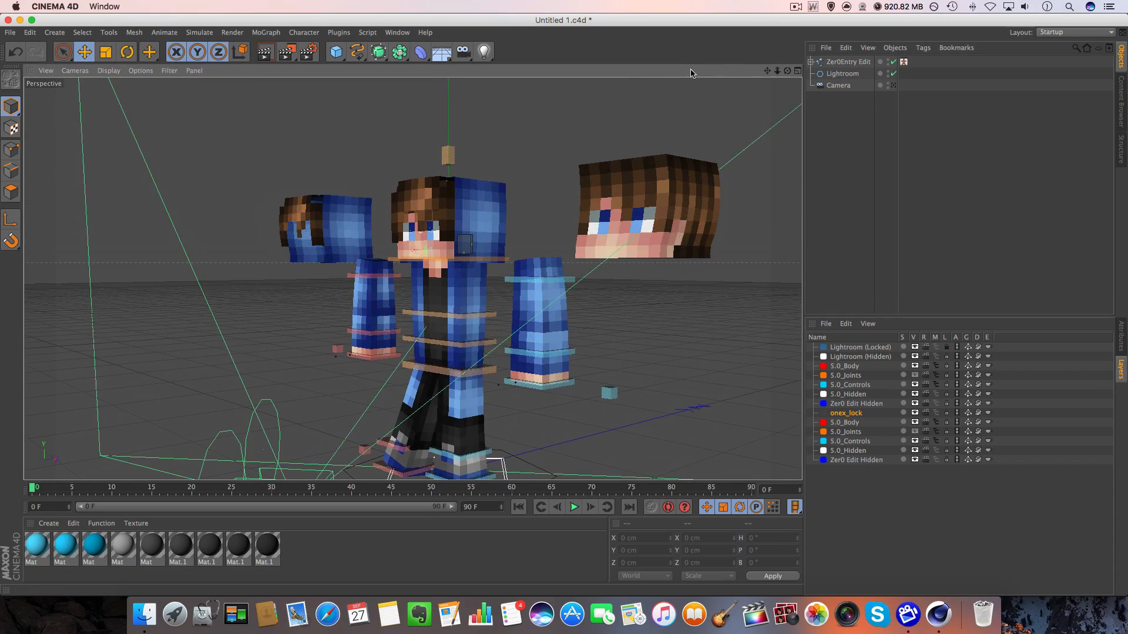
left_click_drag(767, 71, 869, 71)
left_click(599, 220)
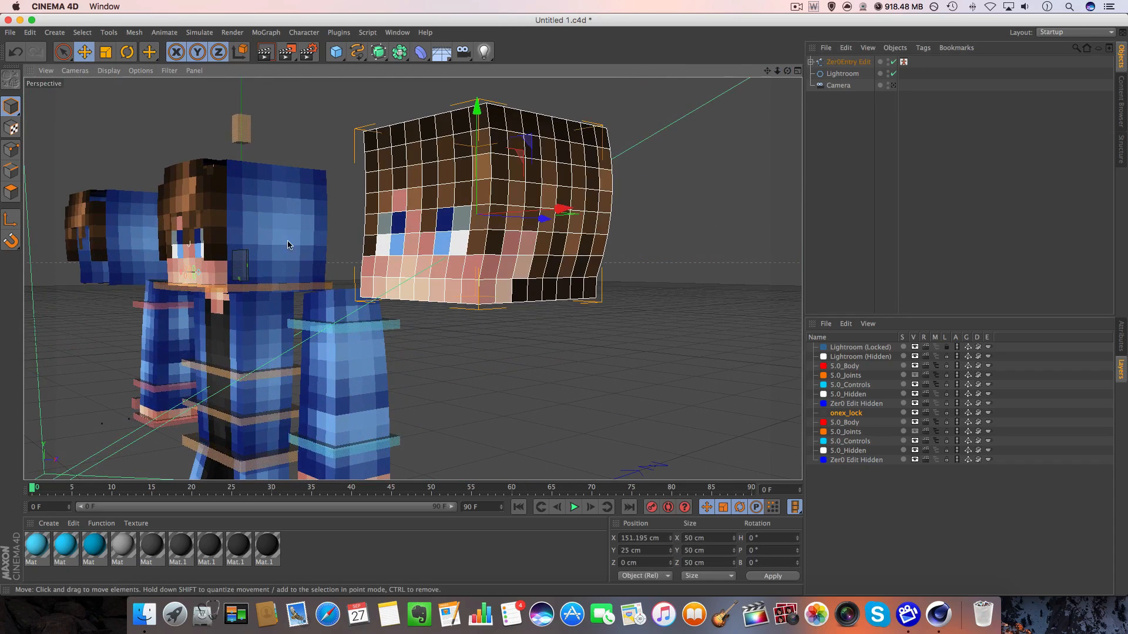
left_click(64, 53)
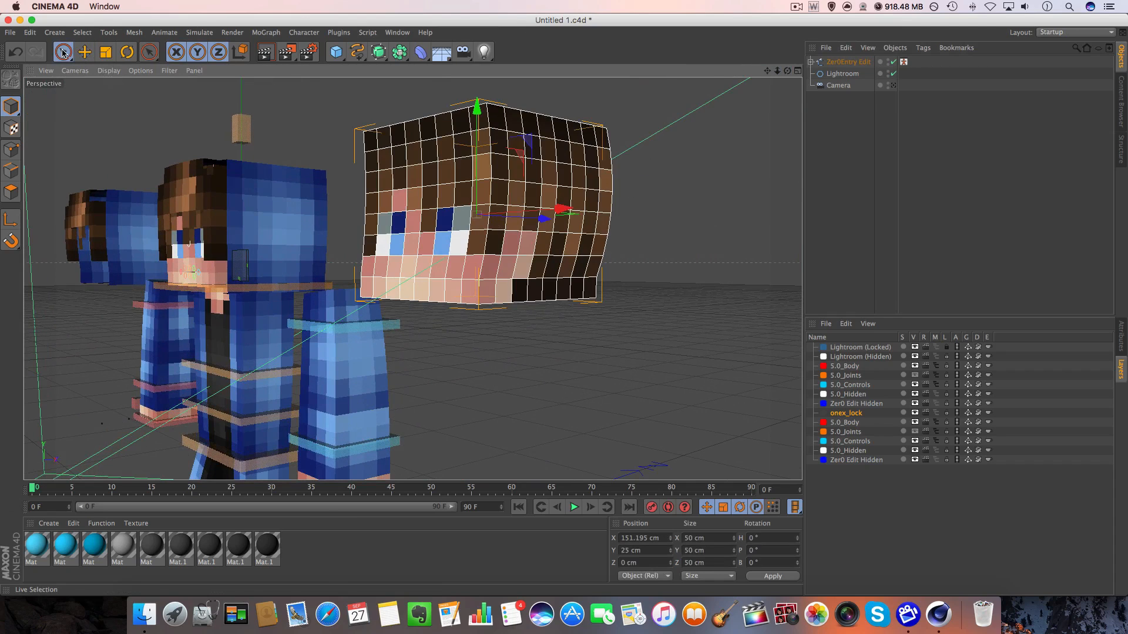
left_click(9, 192)
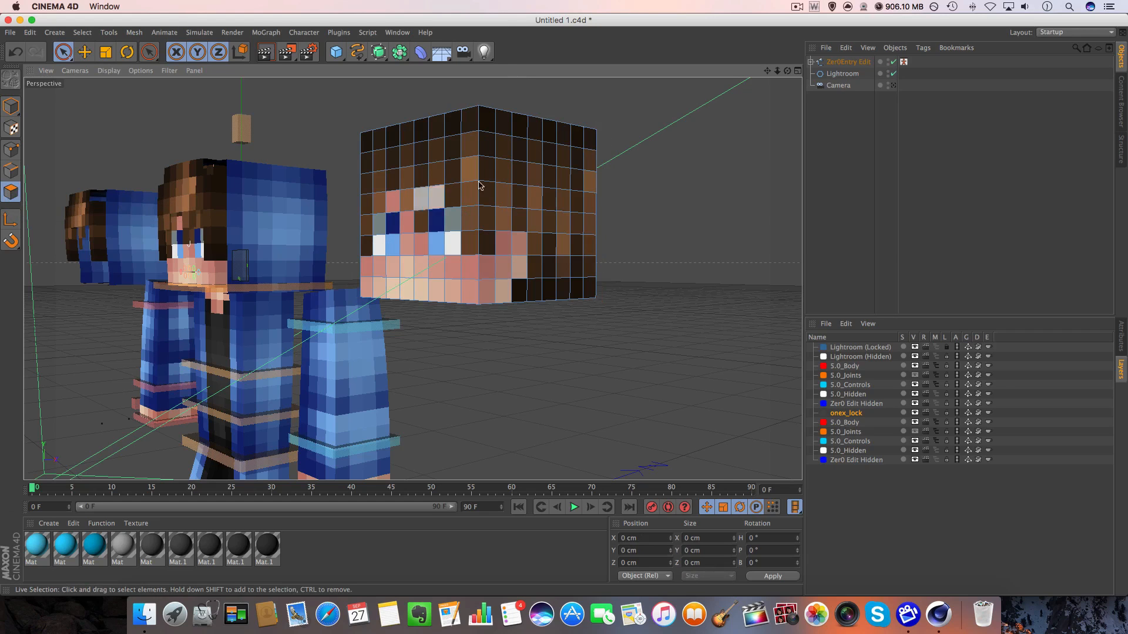
Select the eye and skin-coloured polygons on the offset head mesh's front, sides and underside, and delete them.
scroll(568, 181, "down", 2)
scroll(552, 207, "up", 2)
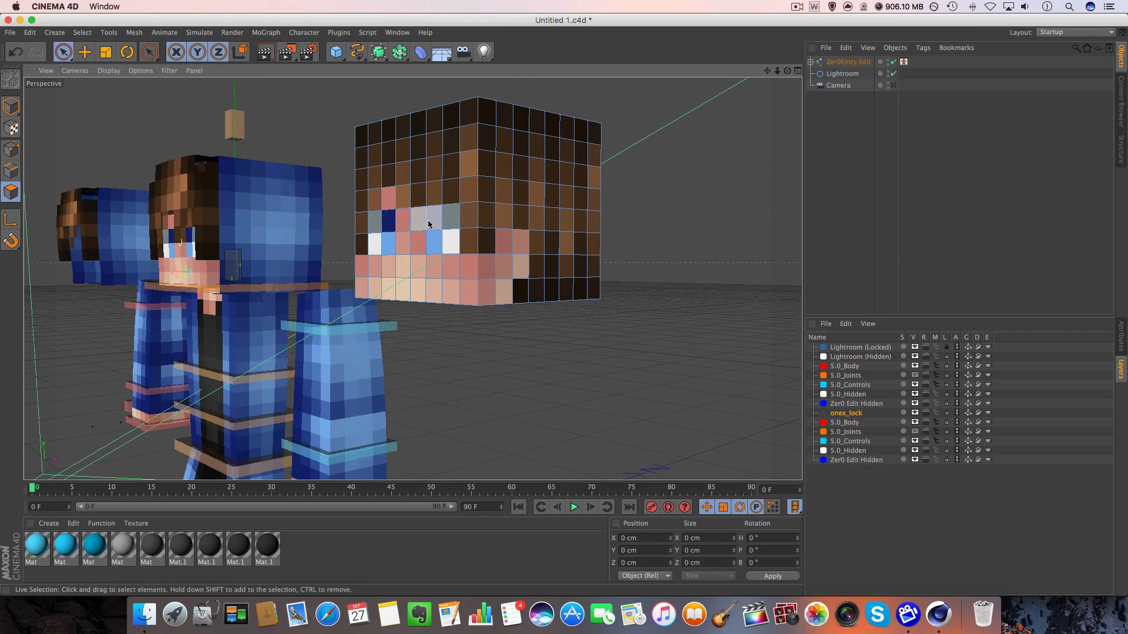
left_click(367, 236)
left_click(364, 237)
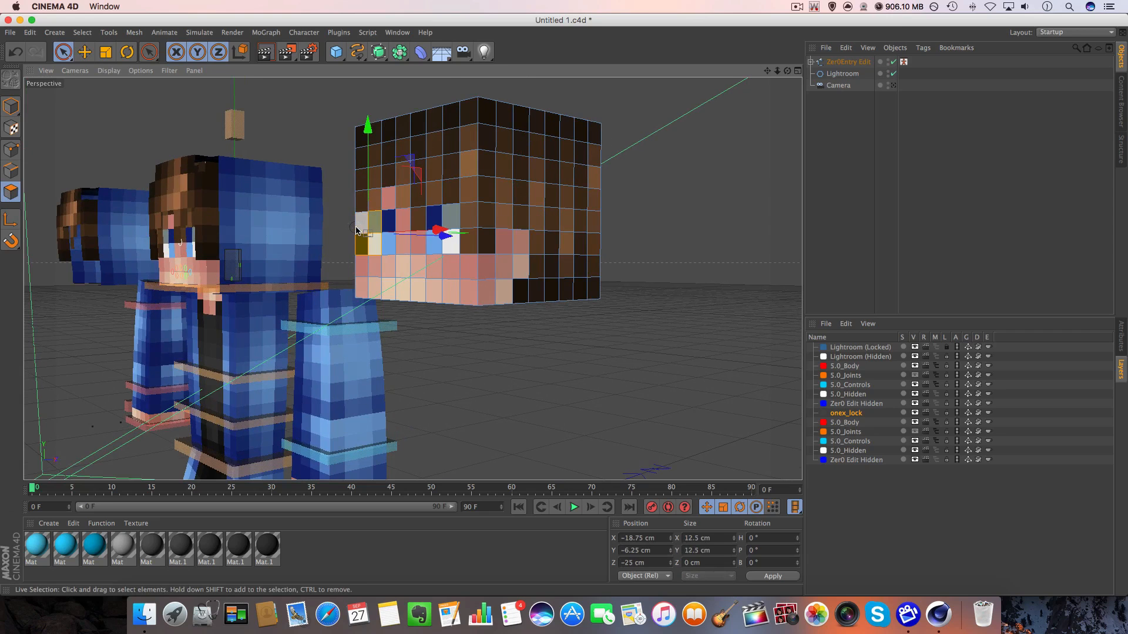
left_click(357, 243, "ctrl")
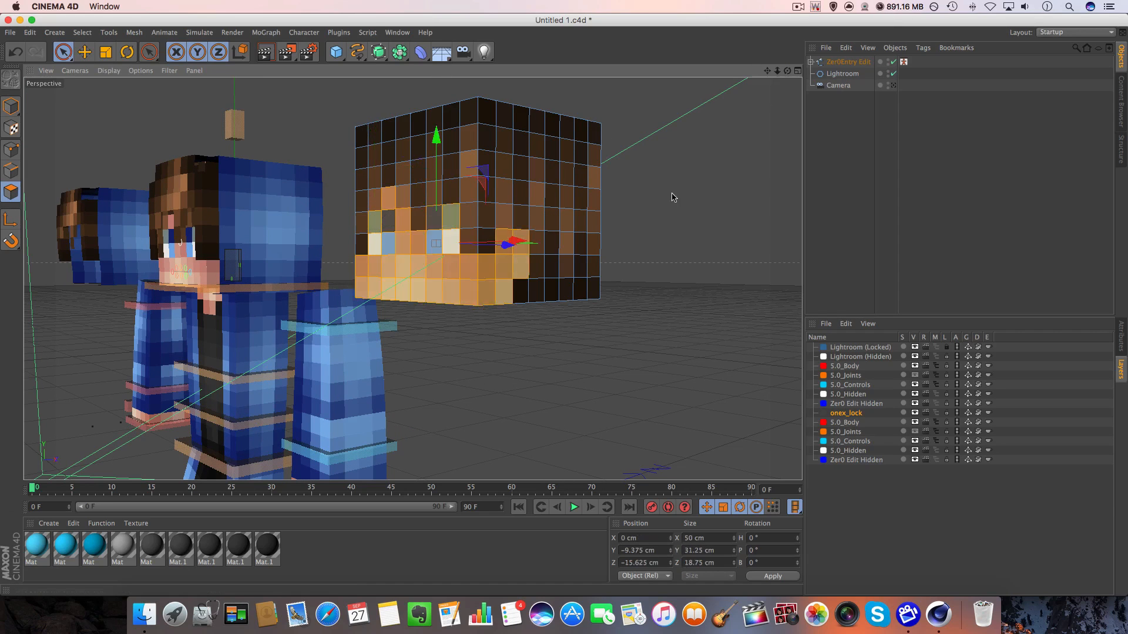
left_click_drag(672, 197, 503, 211, "alt")
left_click_drag(365, 167, 298, 156, "shift")
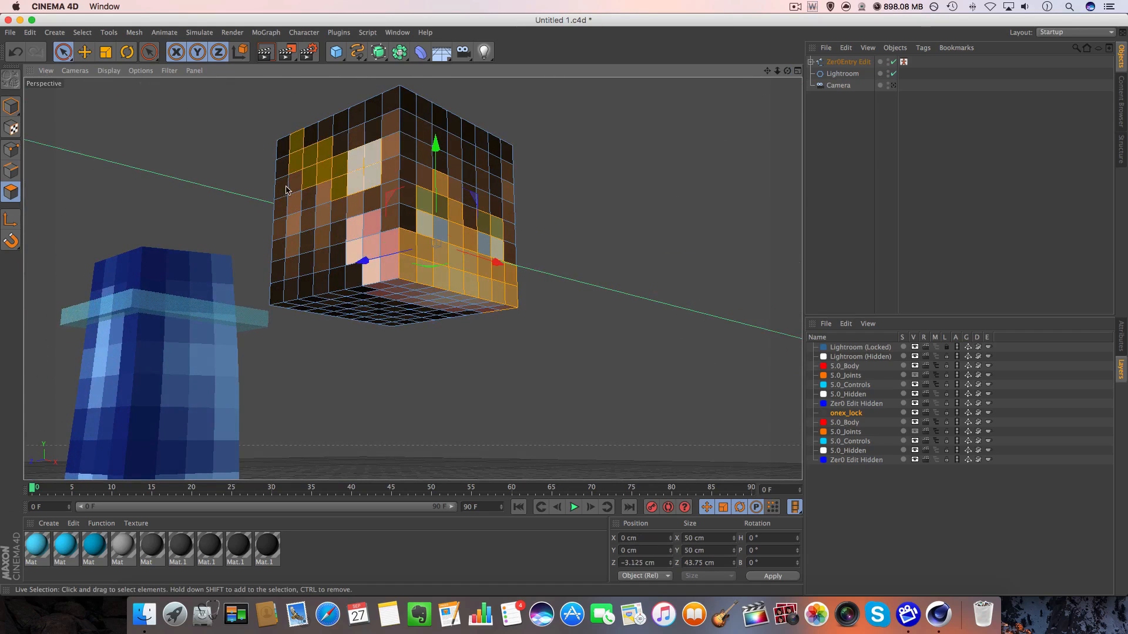
mouse_move(284, 259)
left_mouse_down("ctrl")
mouse_move(296, 139)
mouse_move(310, 181)
mouse_move(343, 204)
mouse_move(389, 270)
left_mouse_up("ctrl")
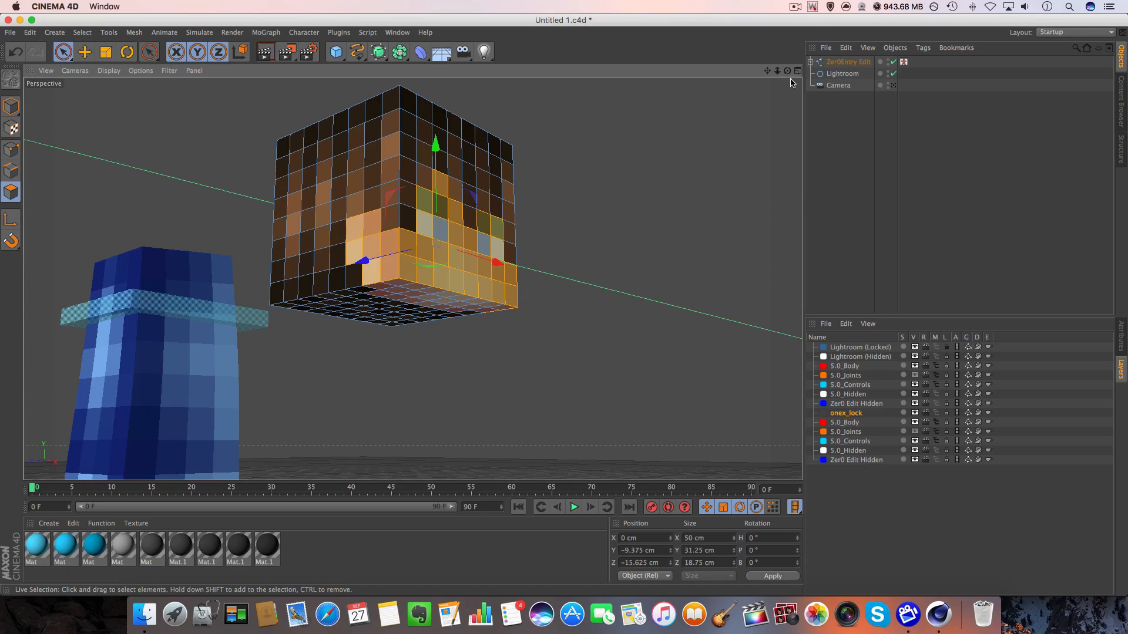
left_click_drag(787, 70, 782, 48)
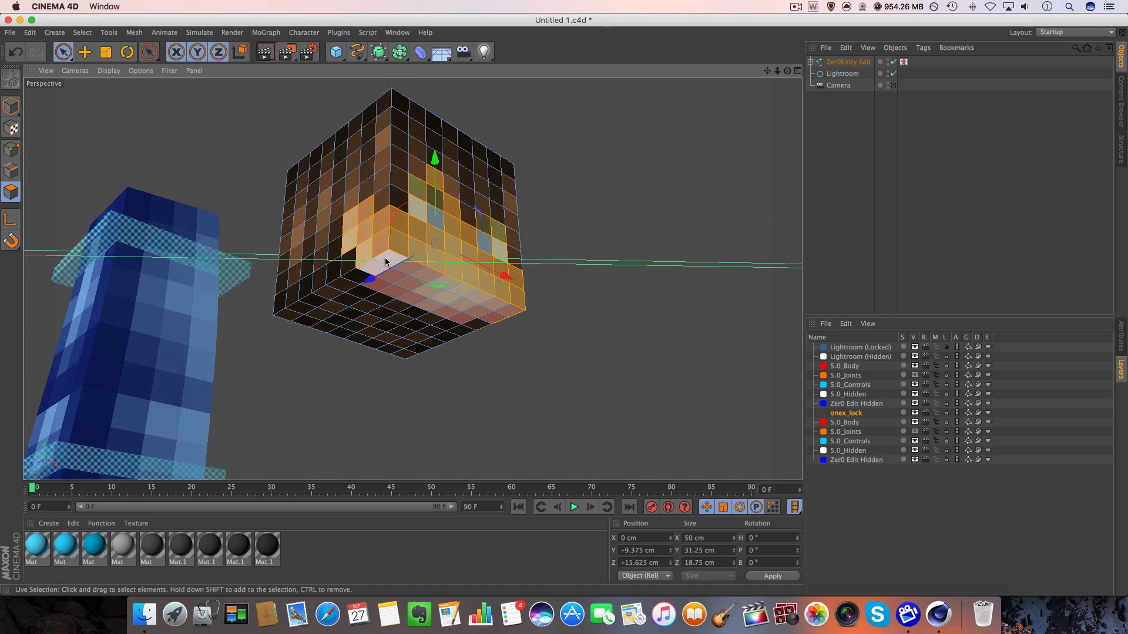
mouse_move(385, 257)
left_mouse_down("shift")
mouse_move(381, 269)
mouse_move(414, 294)
mouse_move(499, 308)
mouse_move(413, 249)
mouse_move(444, 275)
left_mouse_up("shift")
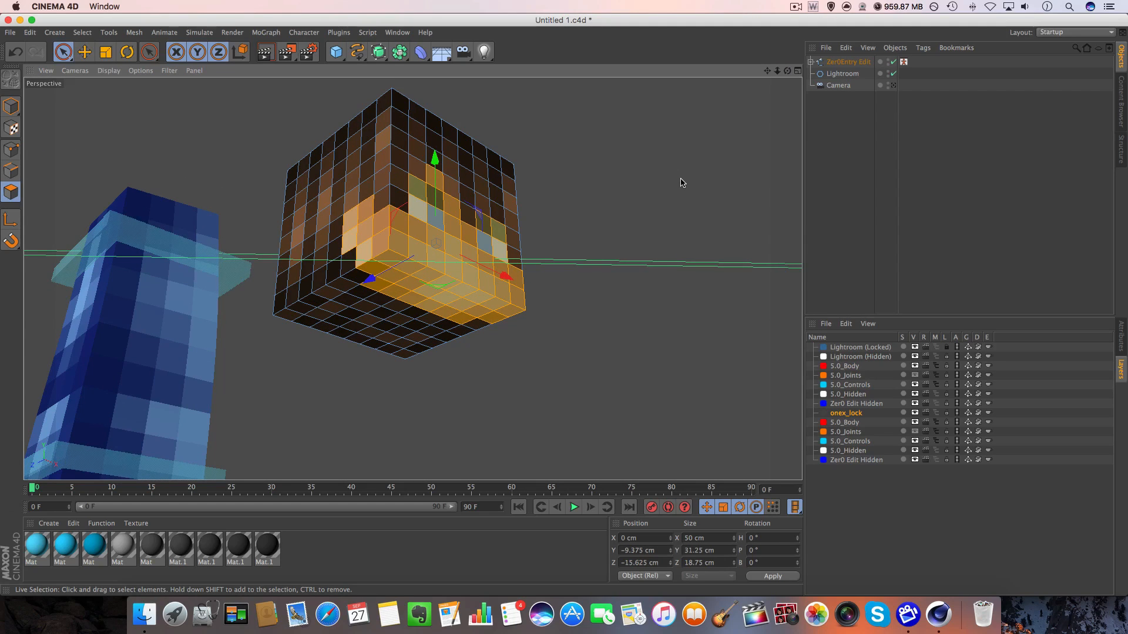
key("Delete")
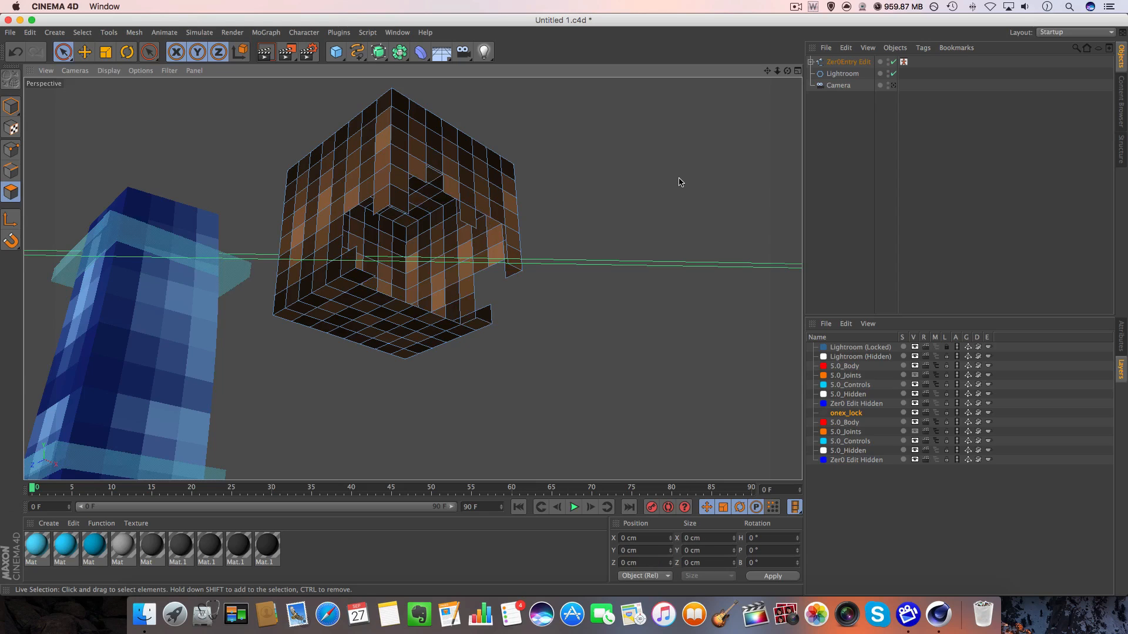
Select all remaining hair polygons of the head mesh and extrude them with an offset of 1.5 cm.
mouse_move(499, 176)
left_mouse_down()
mouse_move(282, 229)
mouse_move(464, 345)
mouse_move(292, 211)
mouse_move(376, 209)
left_mouse_up()
left_click(621, 171)
key("ctrl+a")
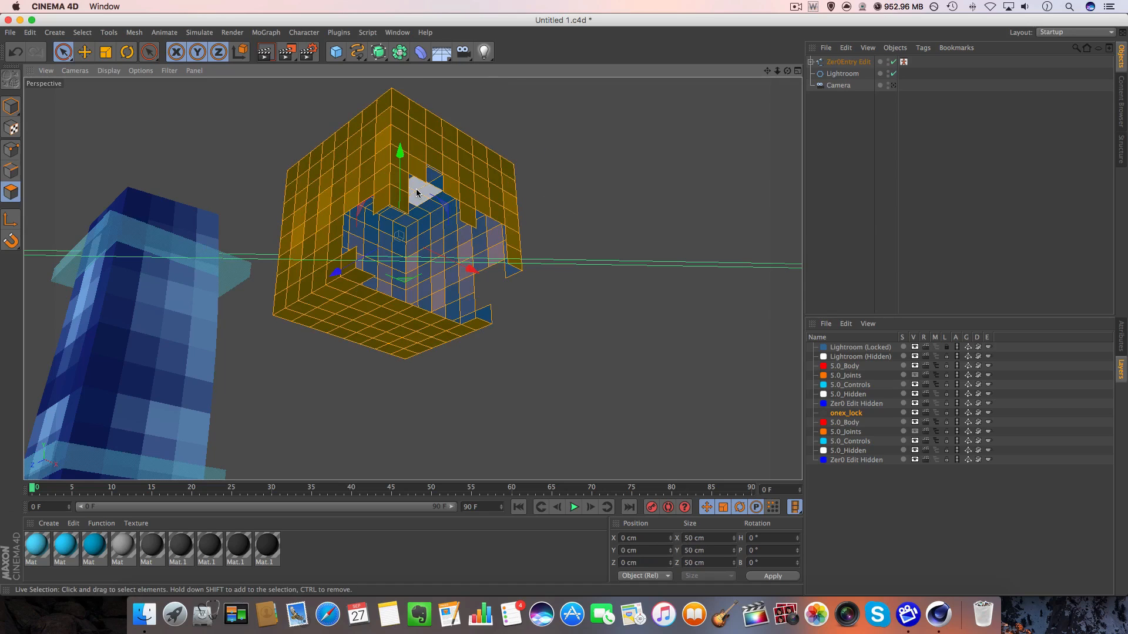
key("d")
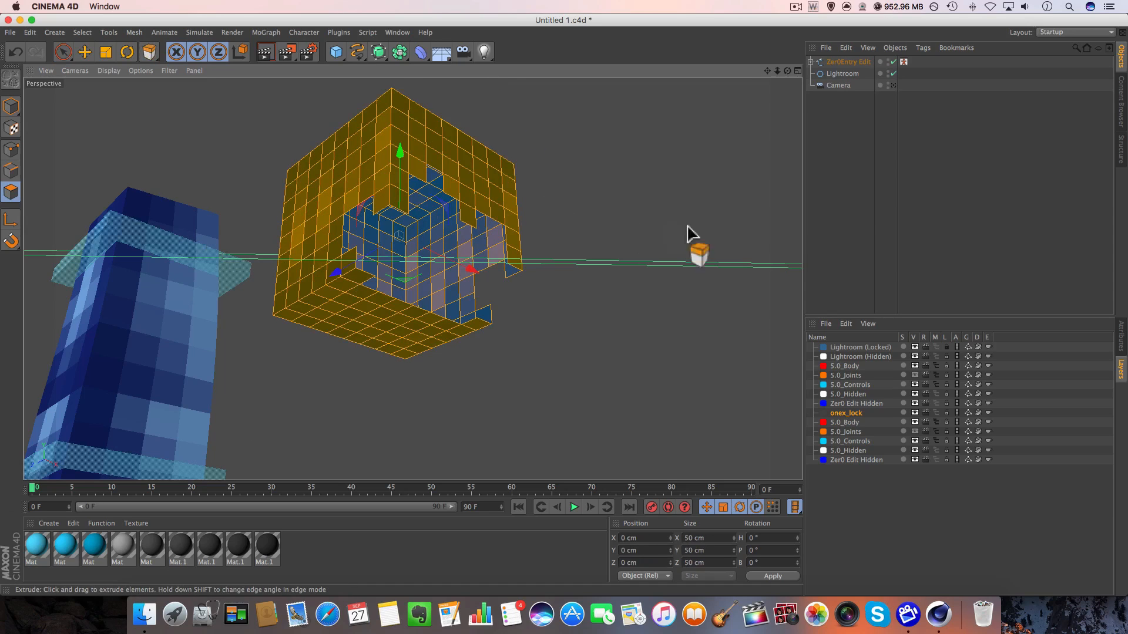
key("shift+F5")
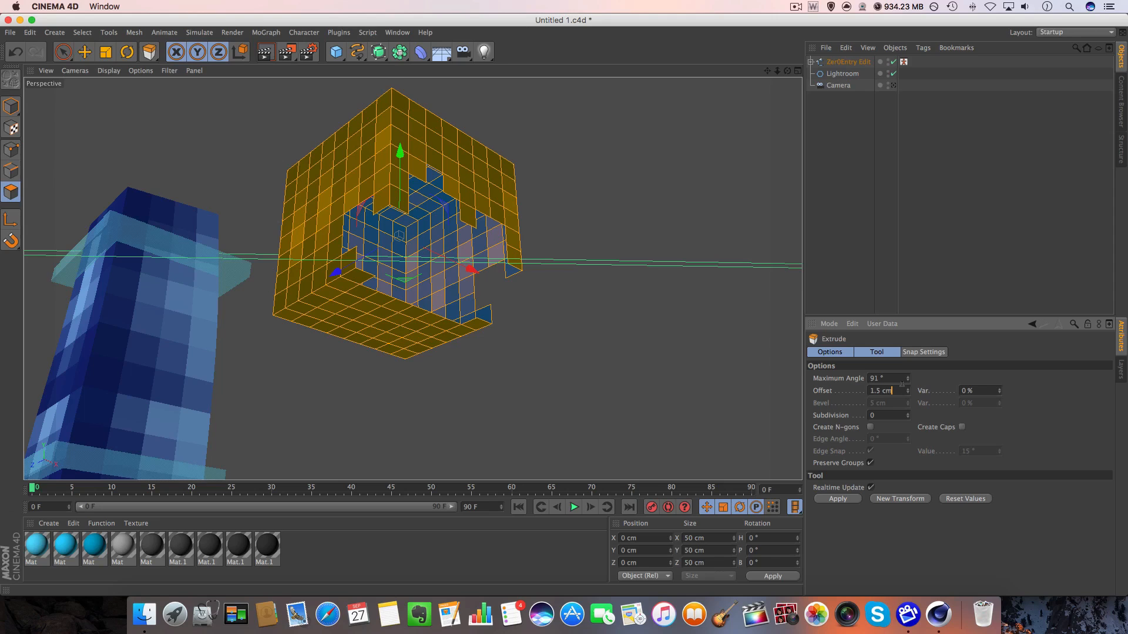
key("Return")
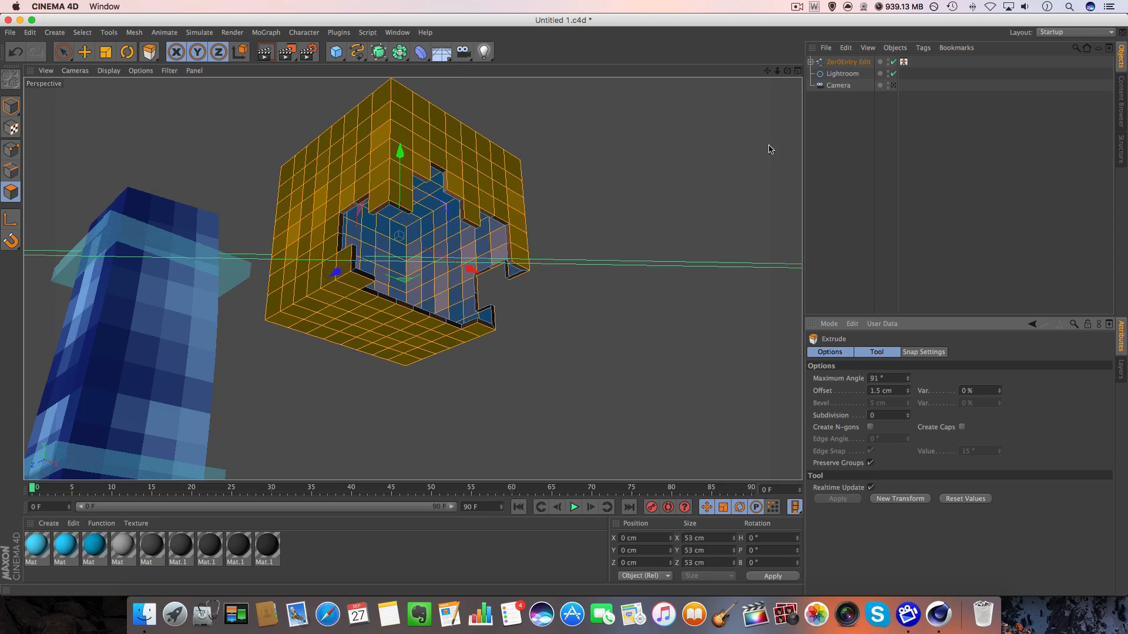
Return the extruded head mesh to X 0 cm in model mode, and select EXTRUDE_meshHat.
left_click(84, 51)
left_click(10, 101)
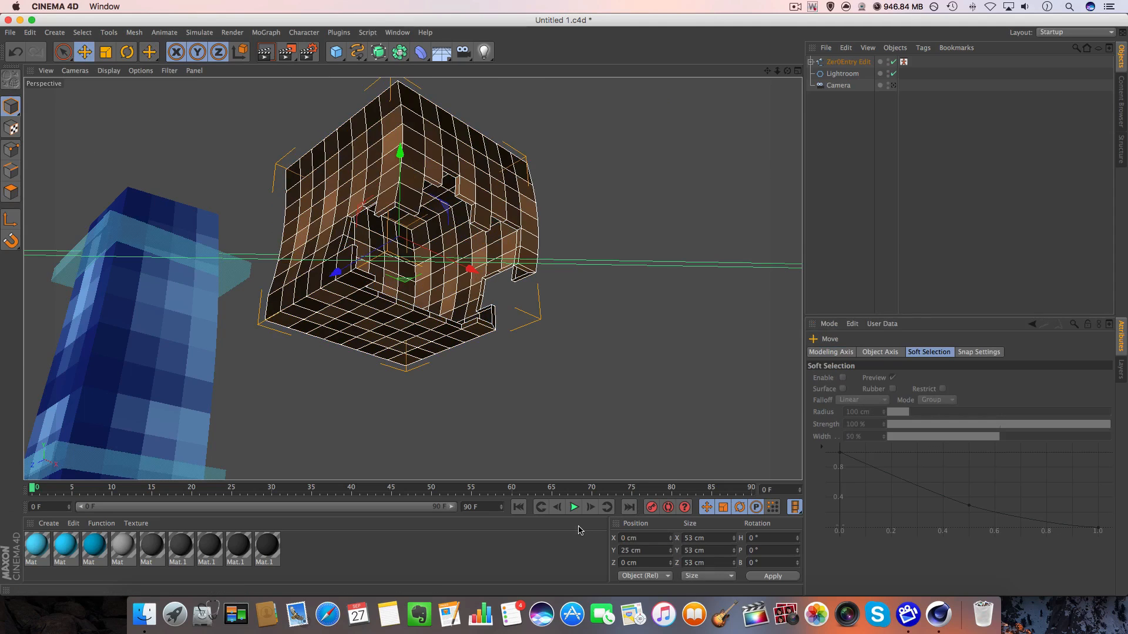
key("Delete")
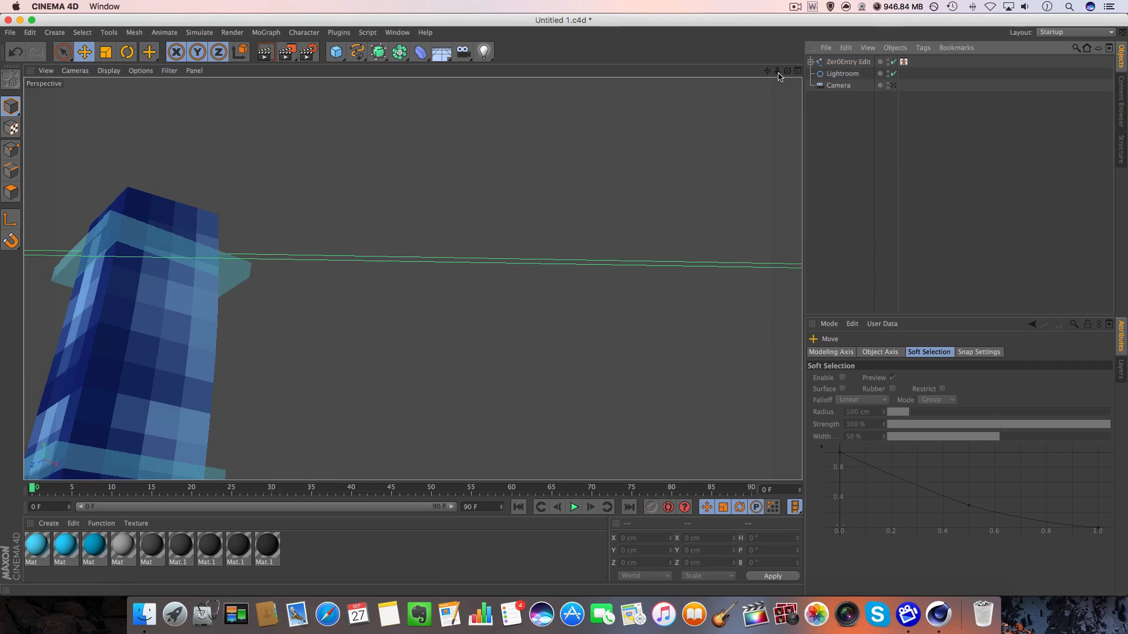
left_click_drag(777, 71, 1078, 242)
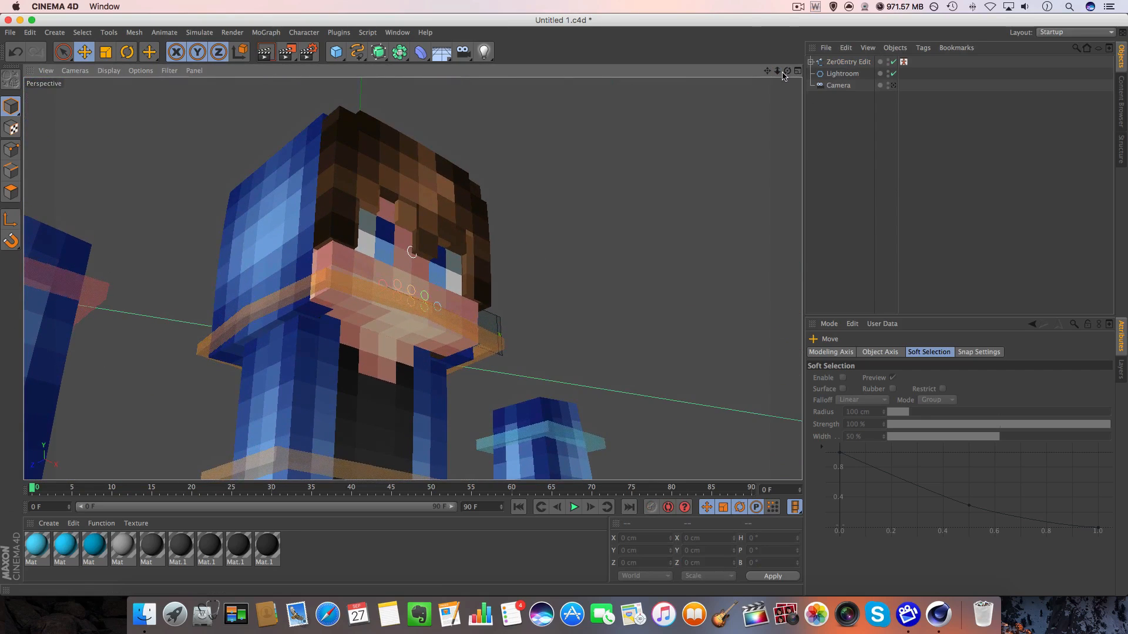
left_click_drag(787, 71, 1119, 105)
left_click(480, 185)
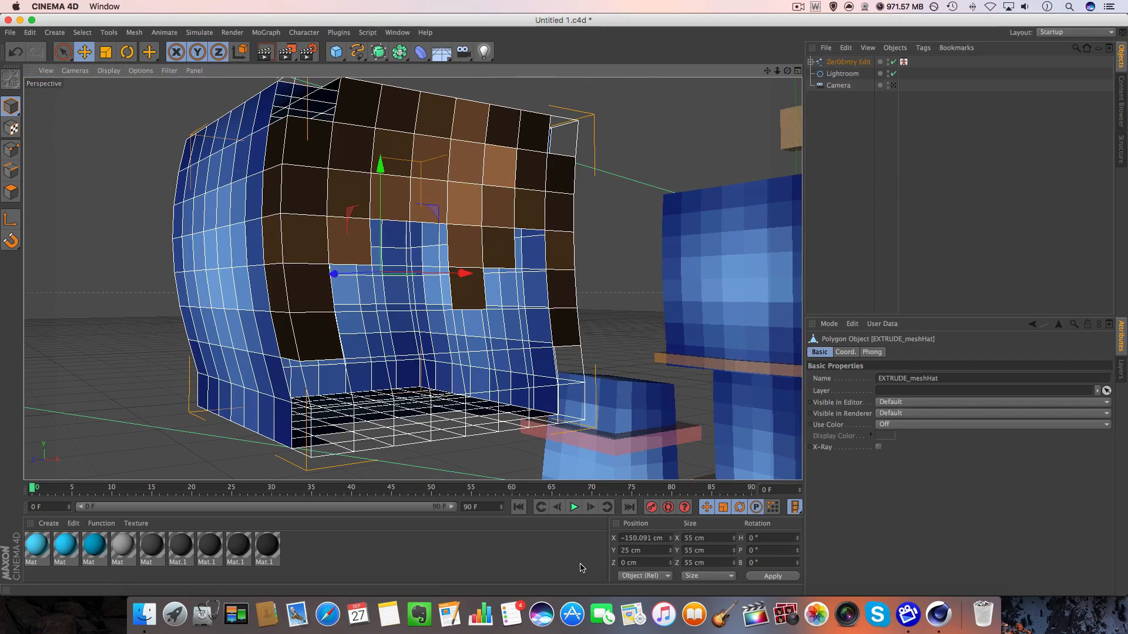
left_click(640, 537)
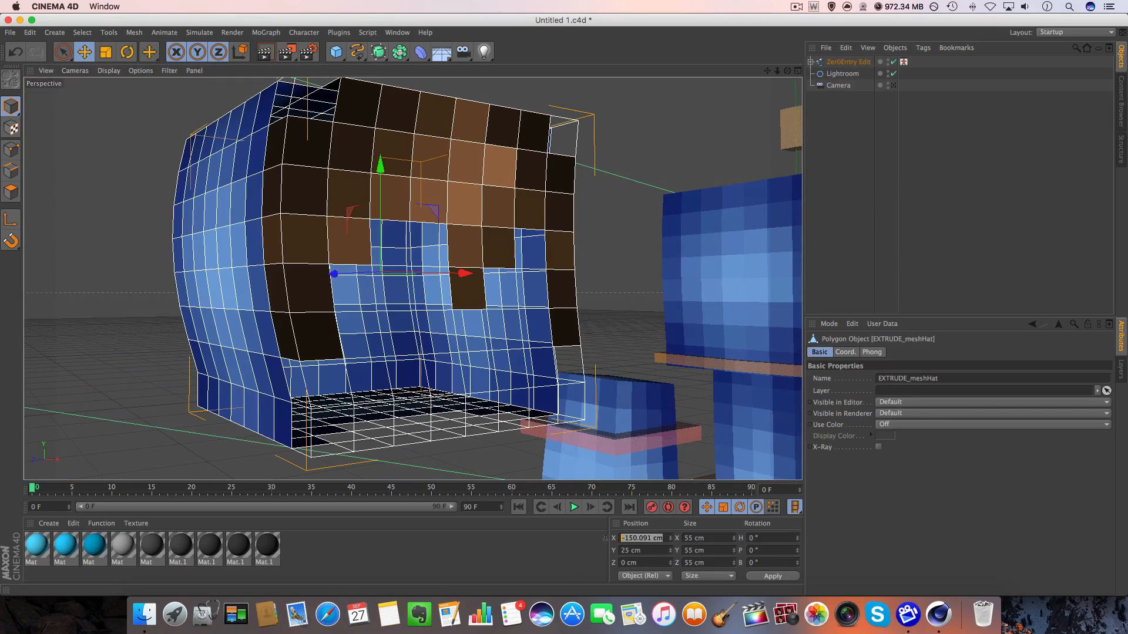
type("0")
key("Return")
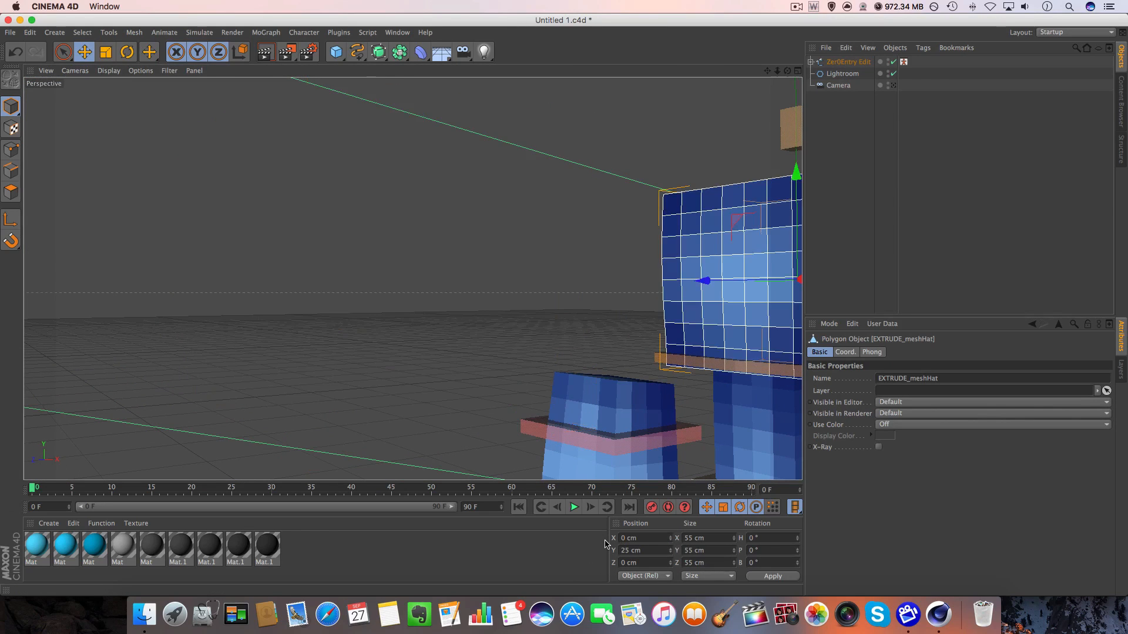
key("super+z")
left_click(666, 552)
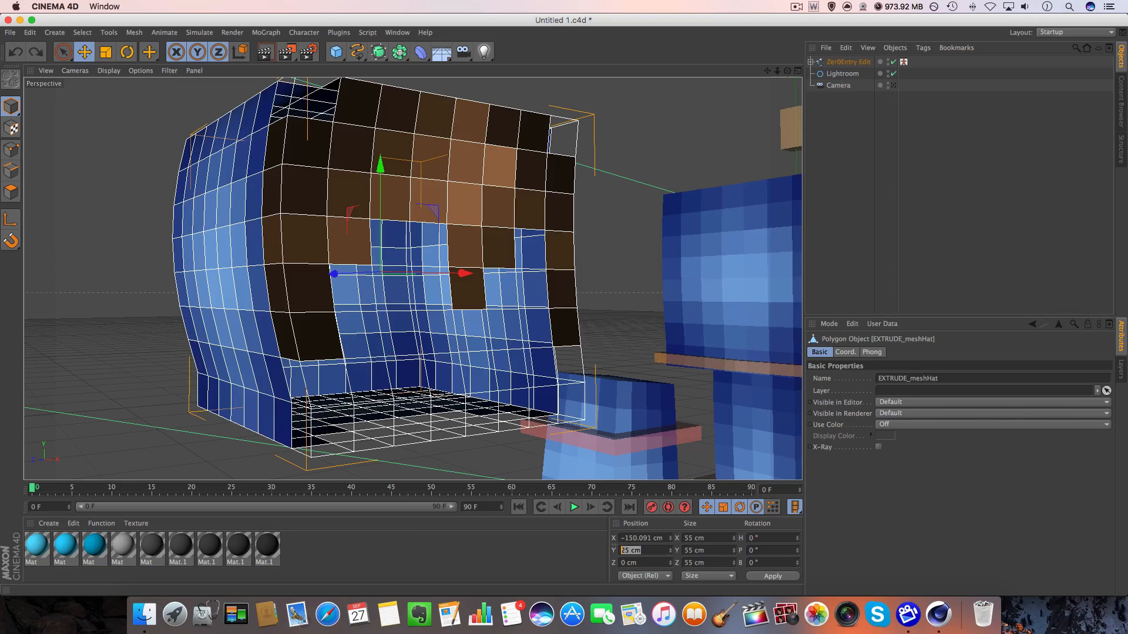
mouse_move(377, 185)
left_mouse_down()
mouse_move(376, 171)
mouse_move(368, 181)
left_mouse_up()
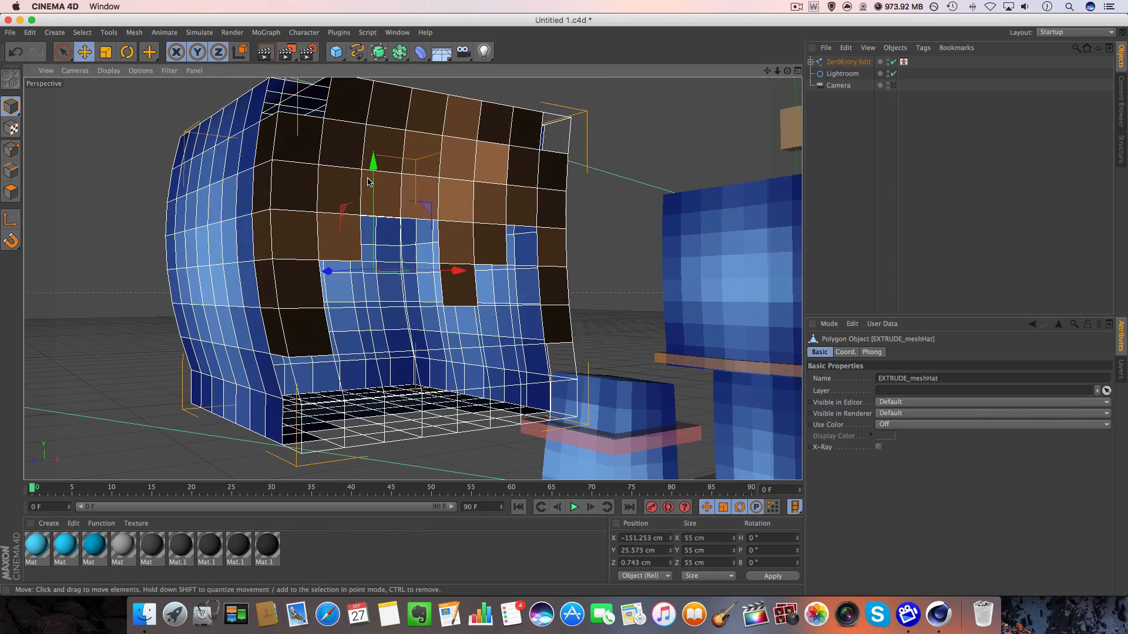
key("super+z")
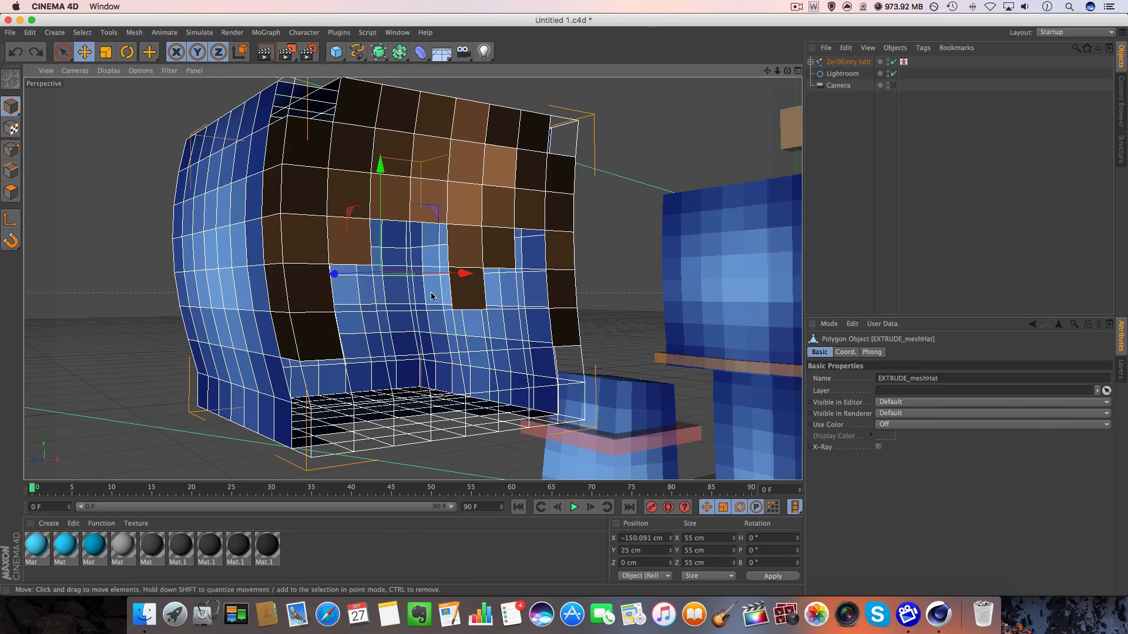
left_click_drag(334, 274, 385, 278)
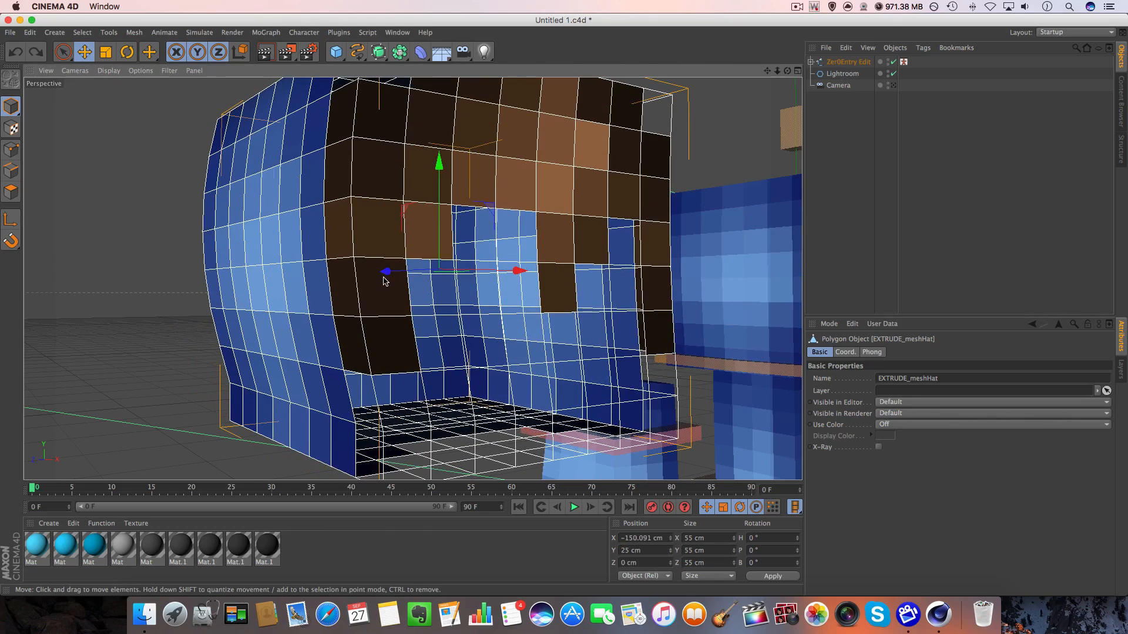
key("super+z")
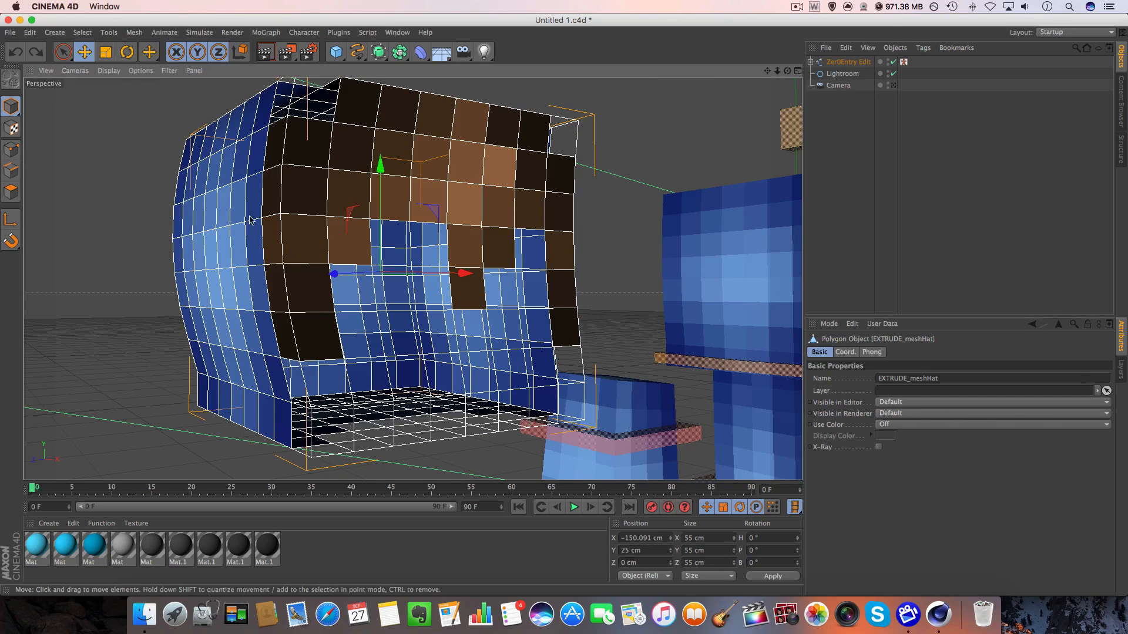
Select the brown hair polygons on EXTRUDE_meshHat and extrude them with an offset of 2.5 cm.
left_click(63, 52)
left_click(11, 192)
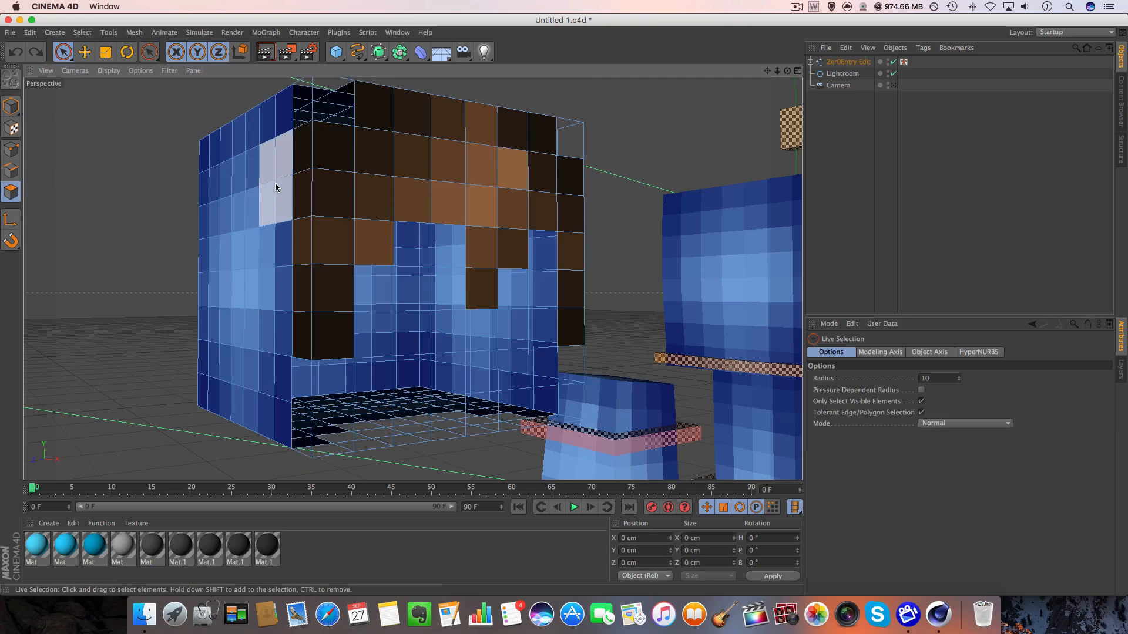
mouse_move(321, 238)
left_mouse_down()
mouse_move(320, 147)
mouse_move(323, 322)
mouse_move(301, 202)
mouse_move(317, 158)
mouse_move(370, 244)
mouse_move(517, 140)
left_mouse_up()
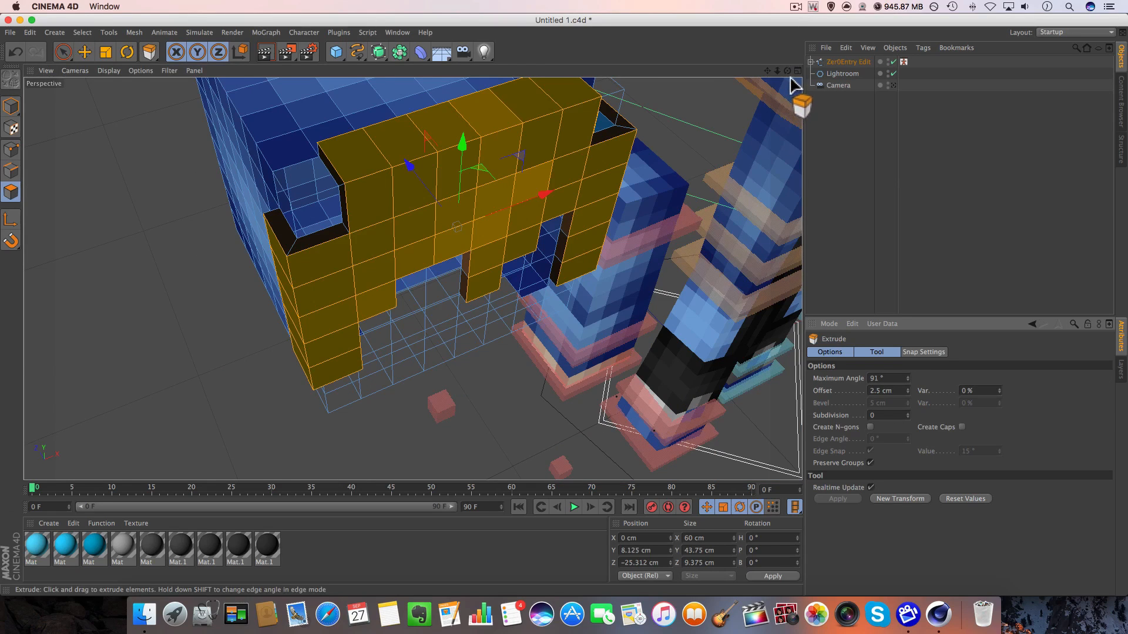
Select individual hair strands on the hat mesh's front and top, extrude them further for layered hair, and return to model mode.
left_click_drag(787, 70, 819, 24)
key("space")
mouse_move(316, 296)
left_mouse_down()
mouse_move(491, 222)
mouse_move(488, 277)
mouse_move(504, 246)
mouse_move(500, 258)
mouse_move(516, 248)
mouse_move(503, 163)
mouse_move(461, 177)
mouse_move(441, 163)
left_mouse_up()
mouse_move(595, 238)
left_mouse_down()
mouse_move(466, 169)
mouse_move(432, 181)
mouse_move(566, 234)
mouse_move(676, 139)
left_mouse_up()
left_click_drag(789, 70, 673, 62)
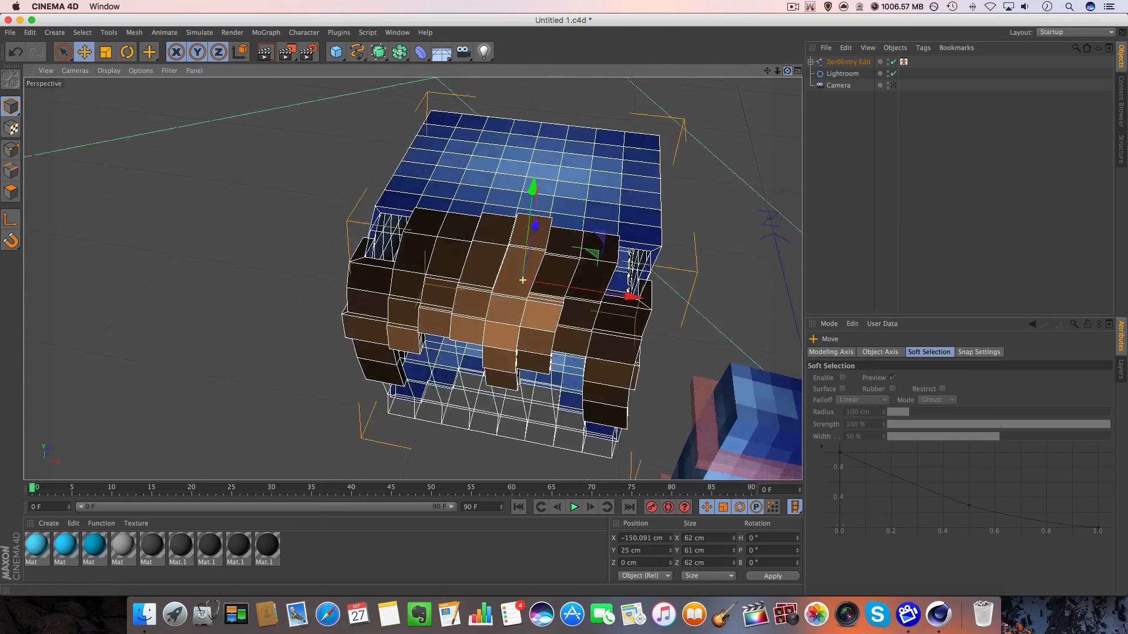
Set EXTRUDE_meshHat's X position to 0 cm so it sits on the character's head, and deselect it.
left_click_drag(525, 352, 593, 292)
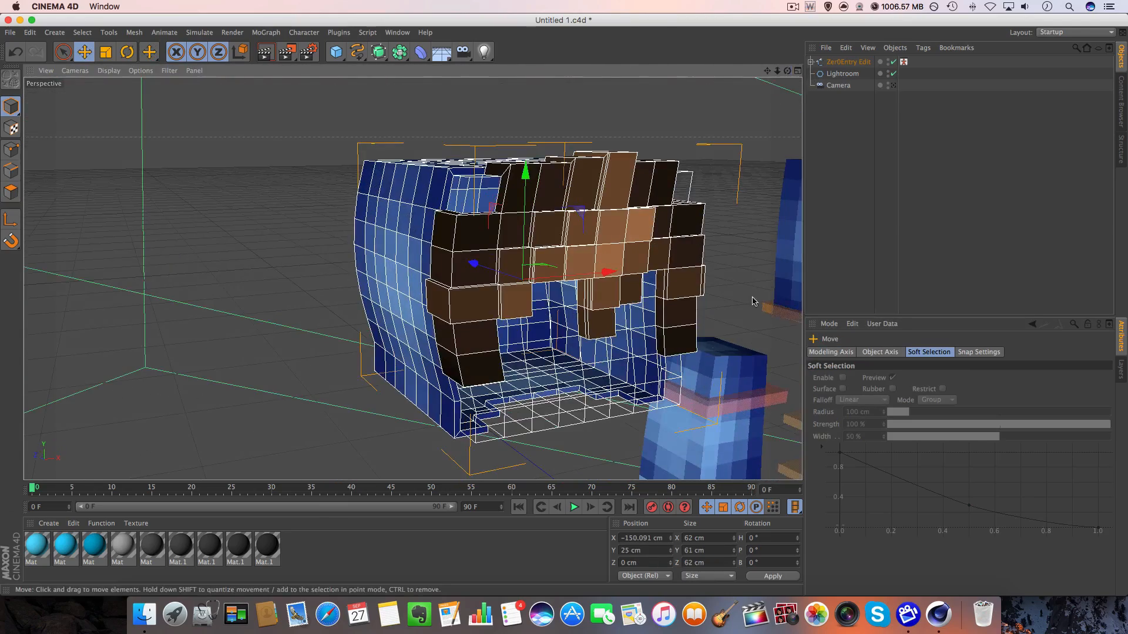
left_click(664, 538)
type("0")
key("Return")
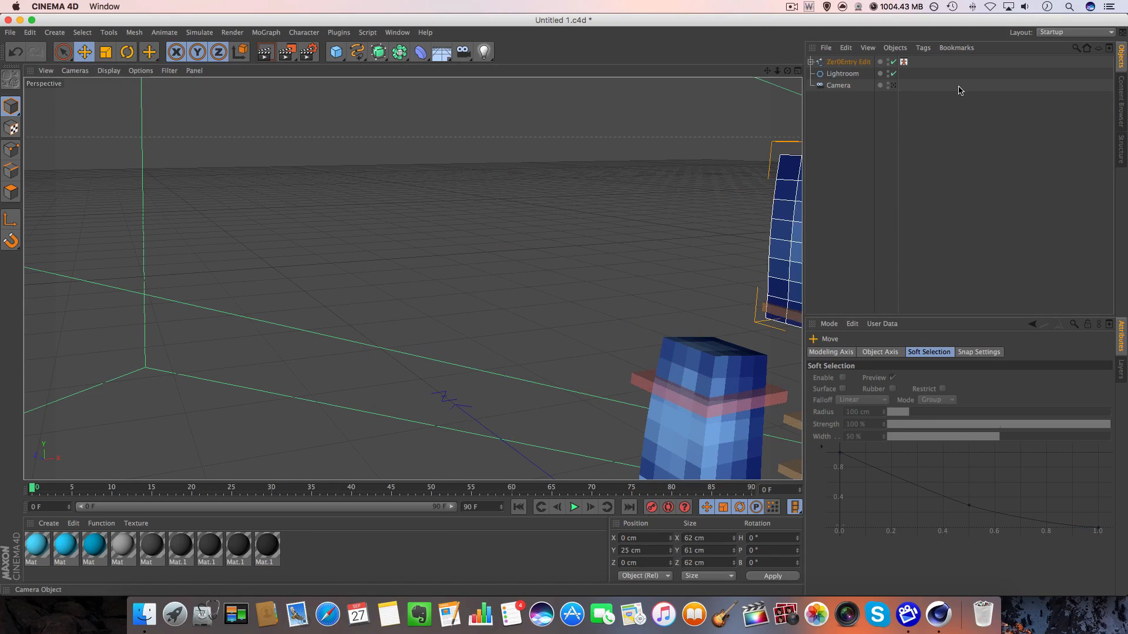
left_click_drag(765, 71, 331, 44)
left_click(742, 146)
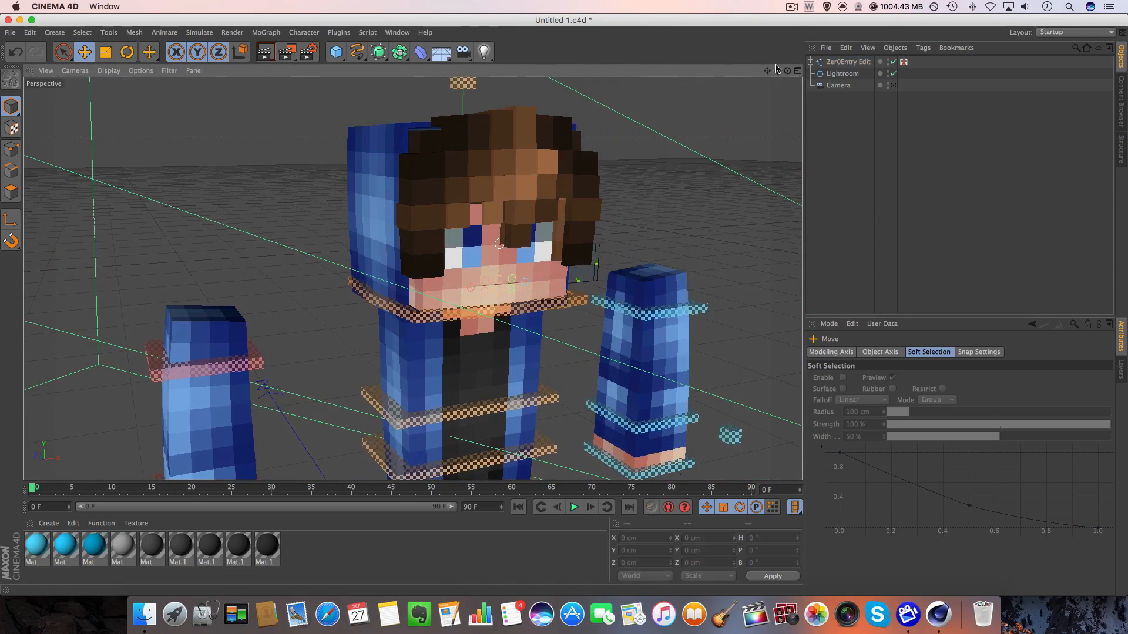
Select meshArmR and meshArmL together and select all of their polygons in polygon mode with Live Selection.
left_click_drag(787, 71, 699, 2)
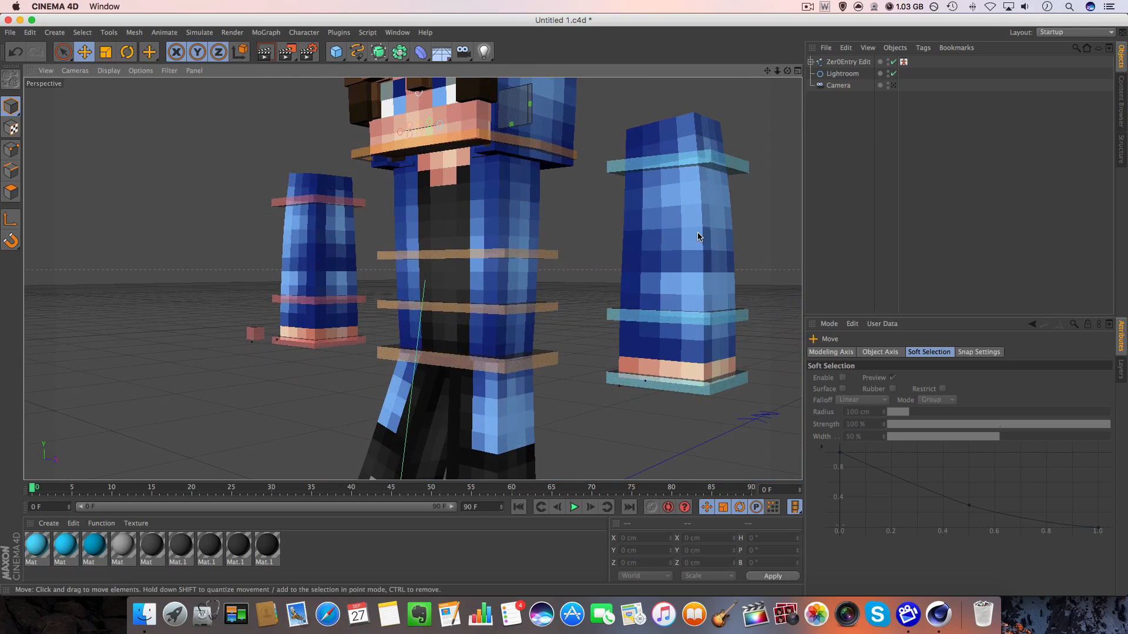
left_click(303, 246)
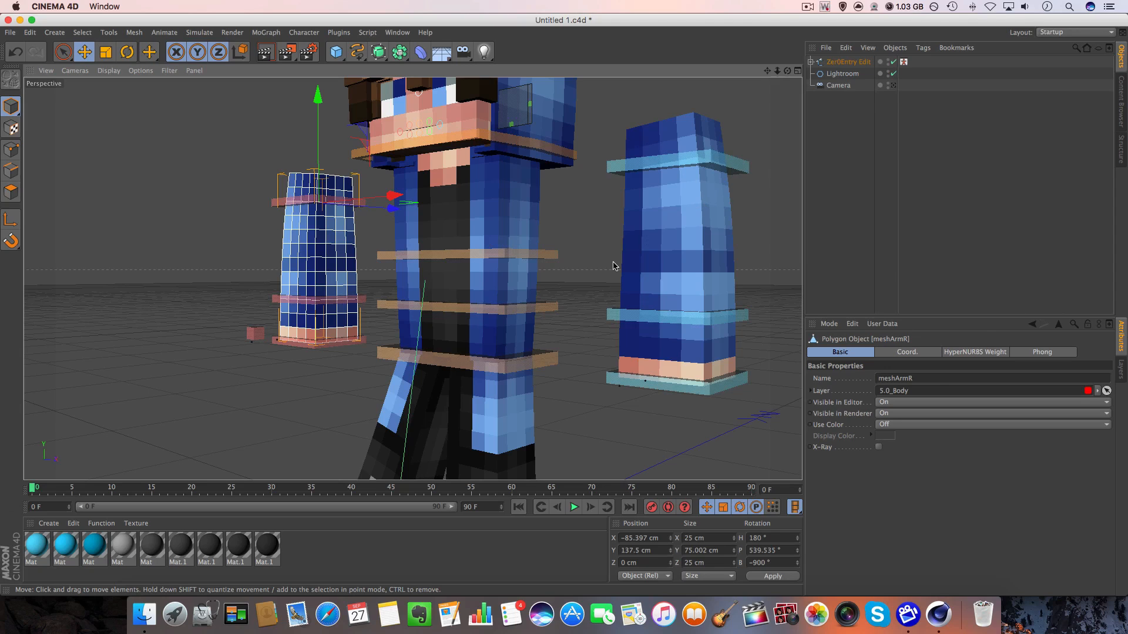
left_click(725, 271, "shift")
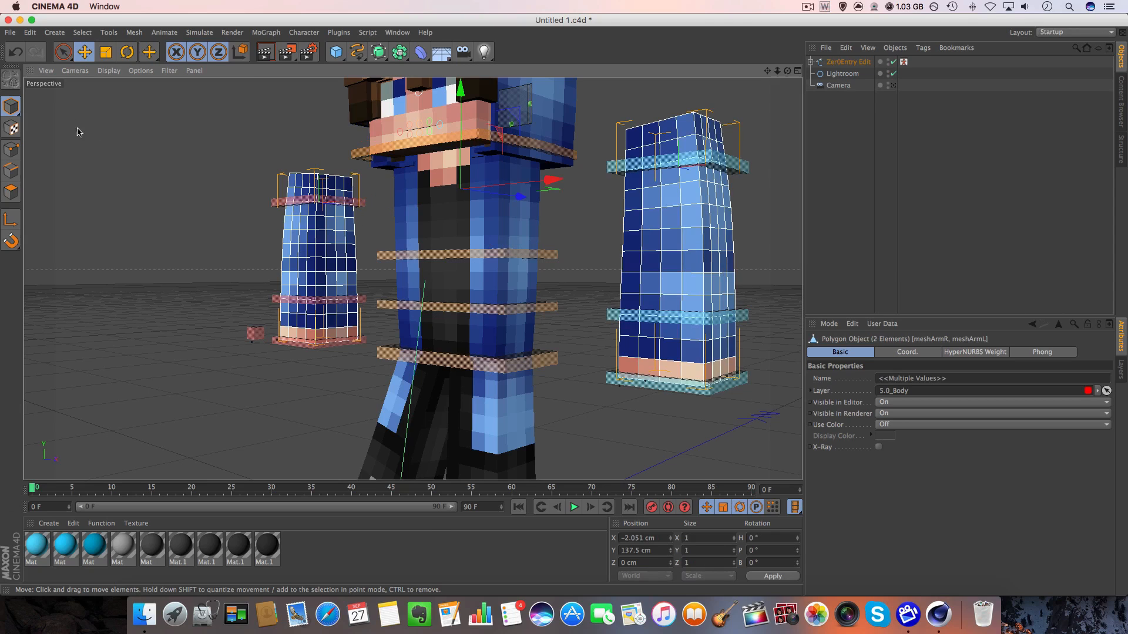
left_click(64, 55)
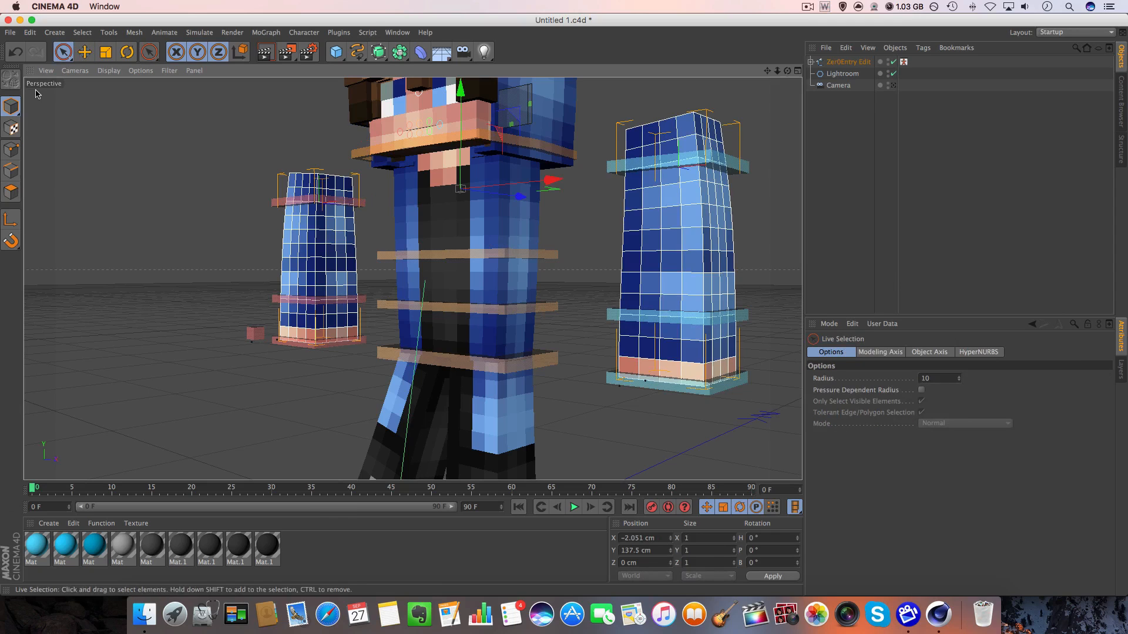
left_click(11, 195)
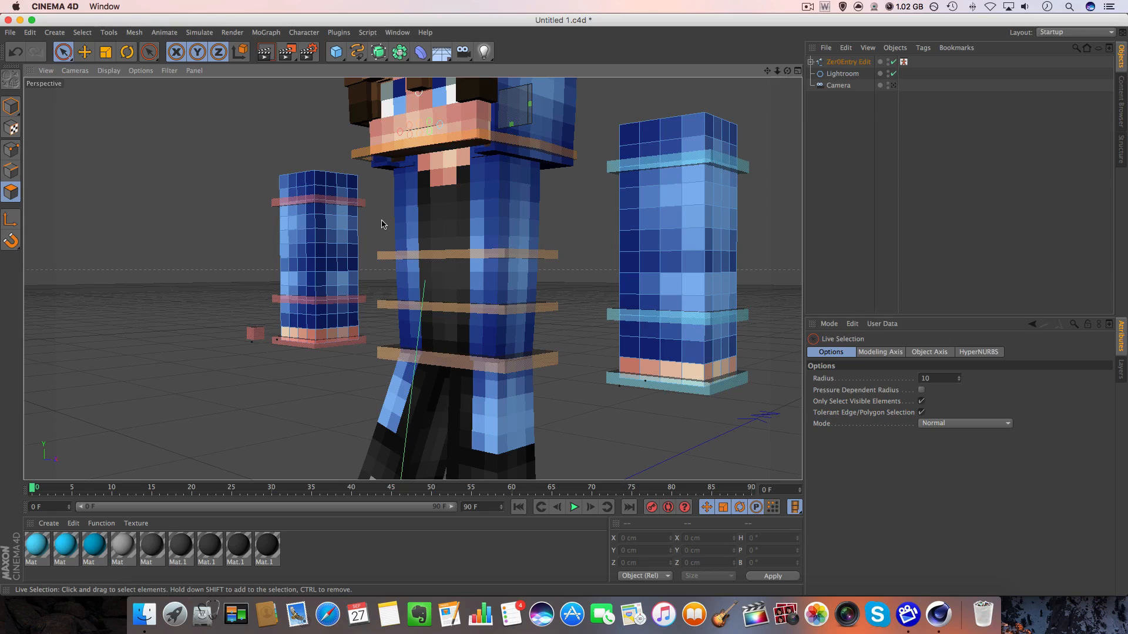
key("ctrl+a")
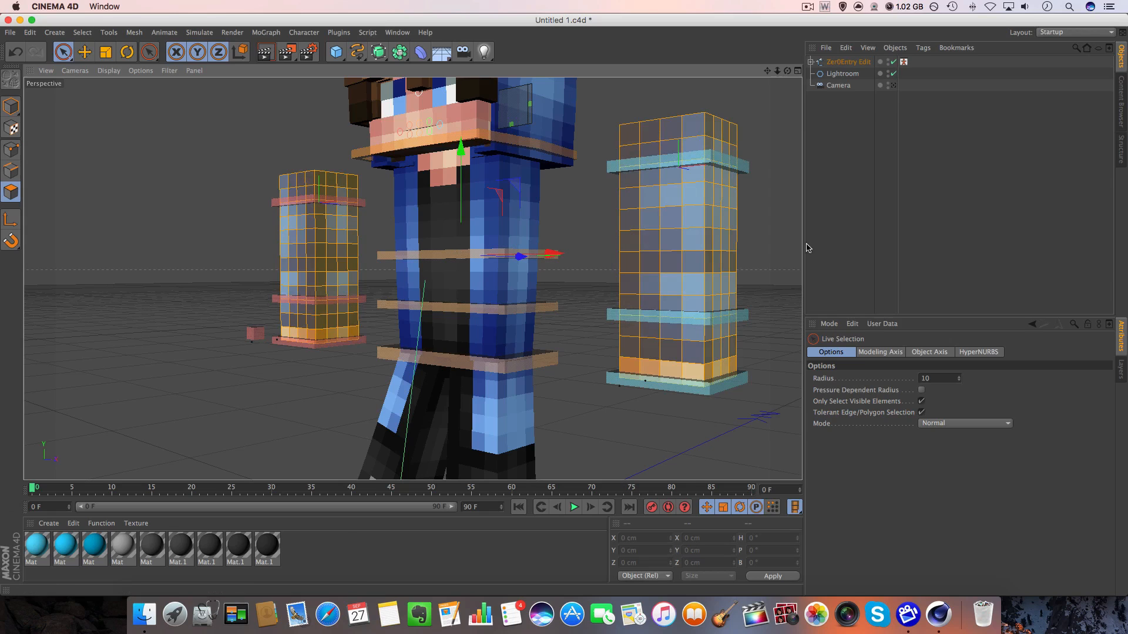
Remove the skin-coloured hand polygons on both arms from the selection, leaving only the blue sleeve polygons selected.
left_click_drag(788, 69, 788, 29)
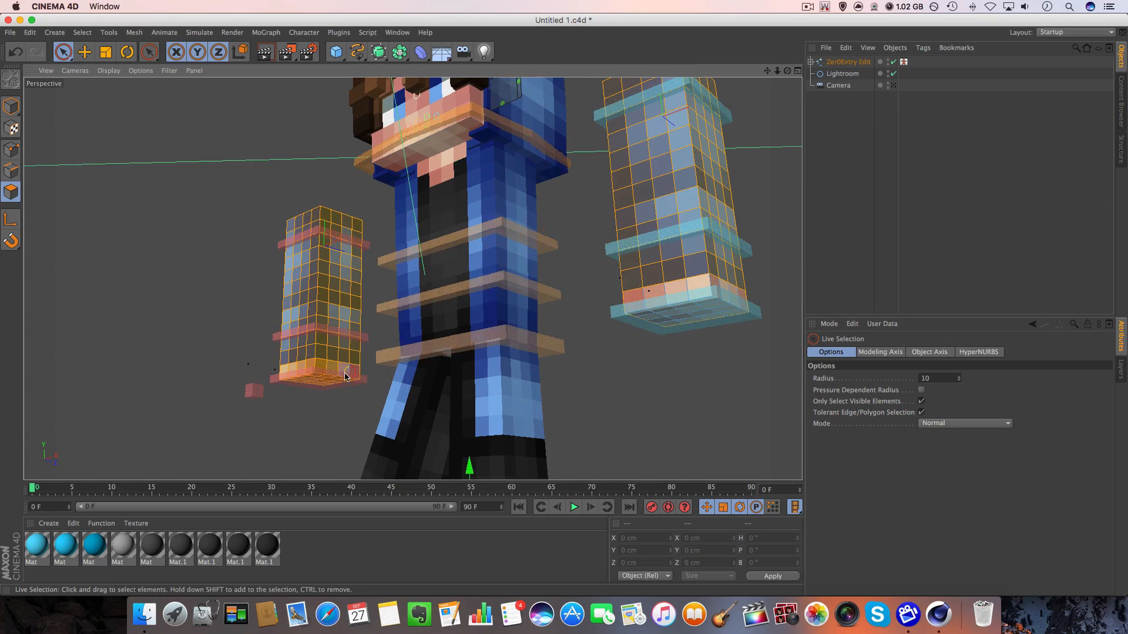
left_click_drag(599, 214, 178, 247, "alt")
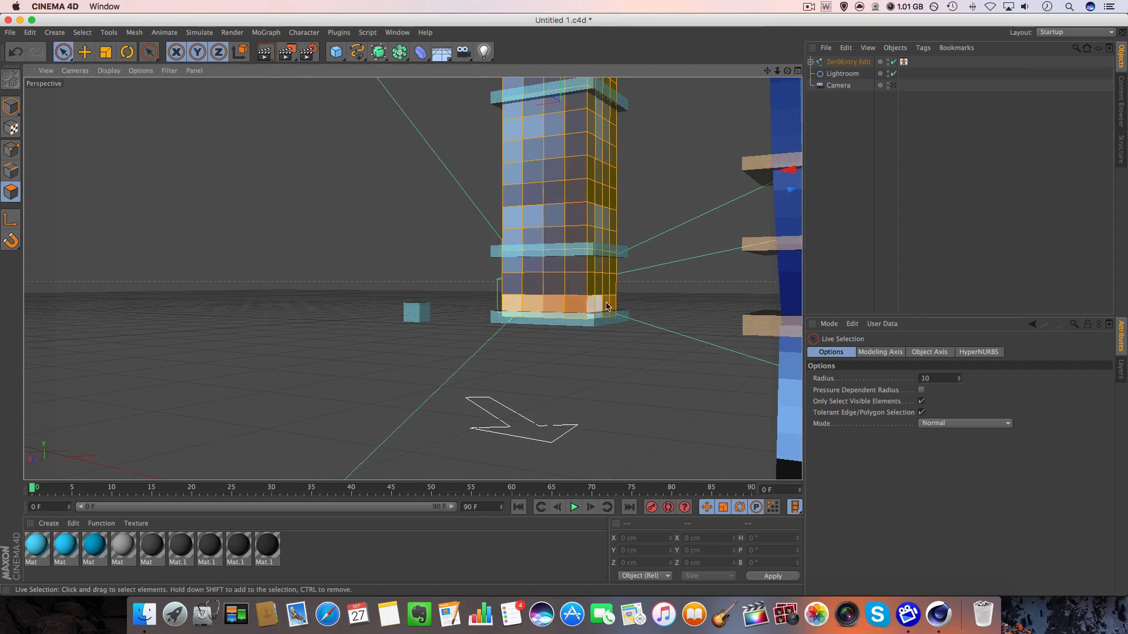
left_click_drag(778, 70, 766, 71)
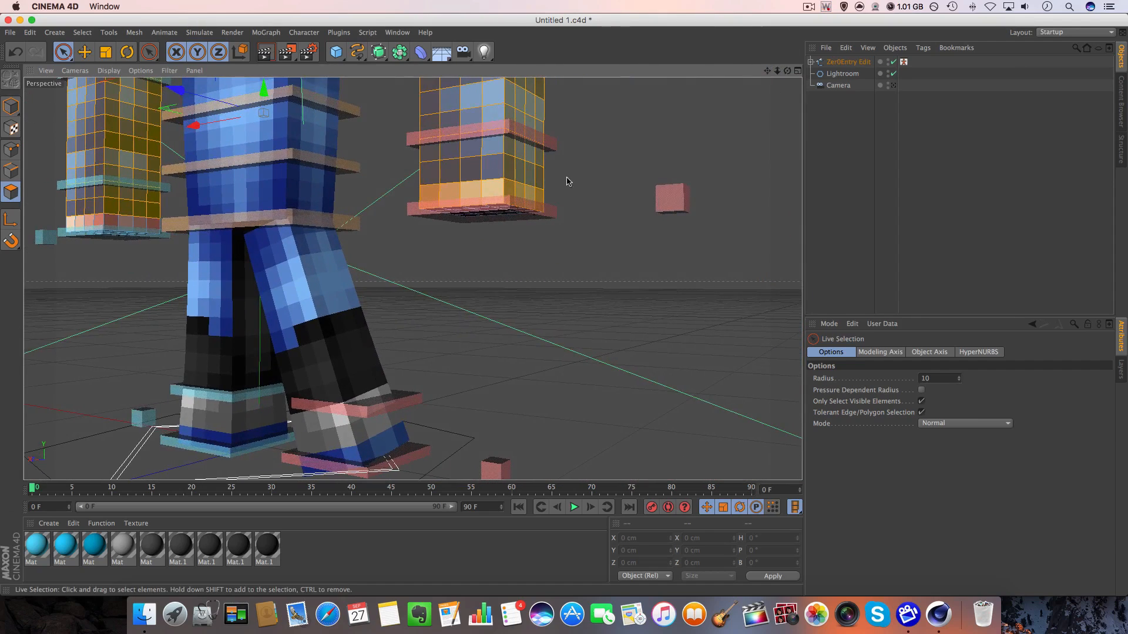
mouse_move(531, 198)
left_mouse_down("ctrl")
mouse_move(450, 188)
mouse_move(415, 197)
mouse_move(473, 169)
left_mouse_up("ctrl")
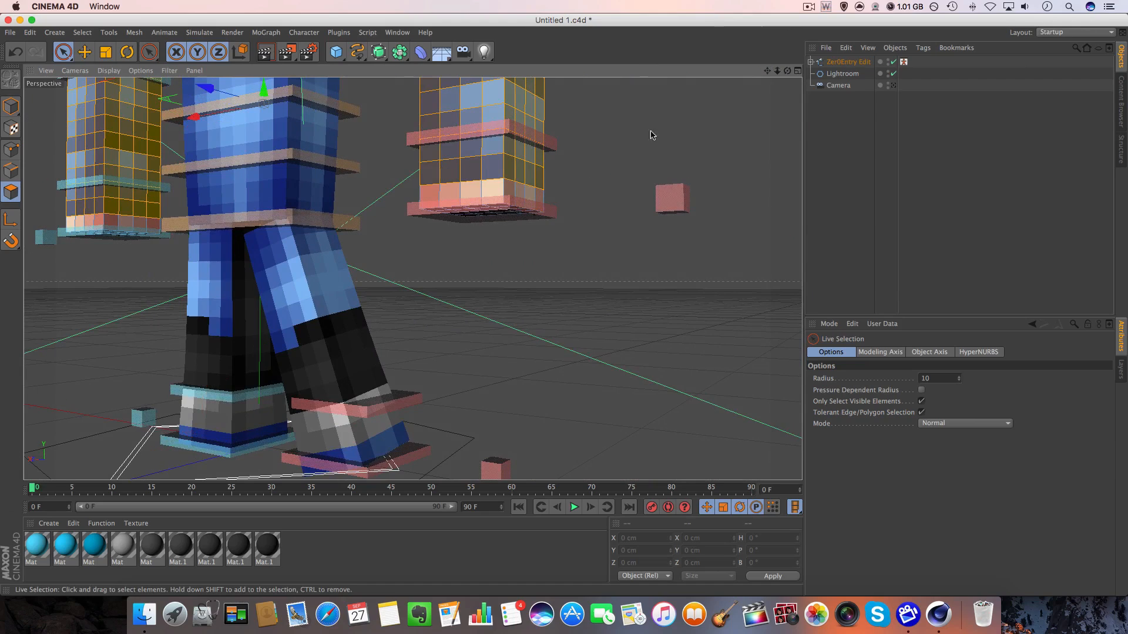
left_click(531, 140, "ctrl")
left_click_drag(599, 151, 227, 176, "alt")
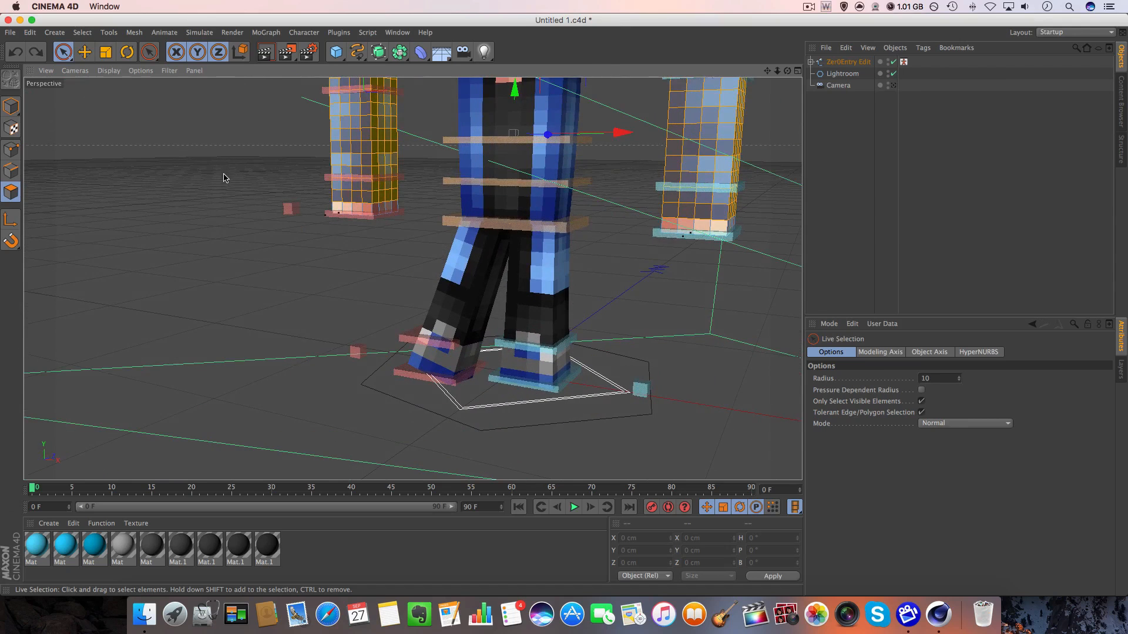
Extrude the sleeve polygons with an offset of 1.1 cm, return to model mode, and deselect both arms.
key("d")
left_click(883, 390)
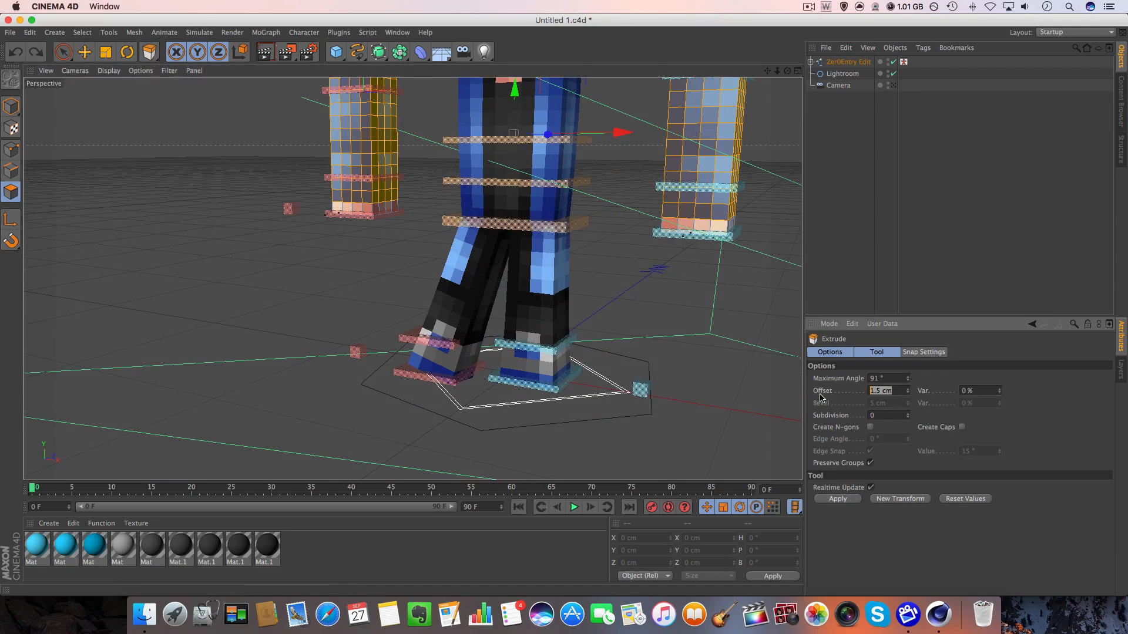
key("Return")
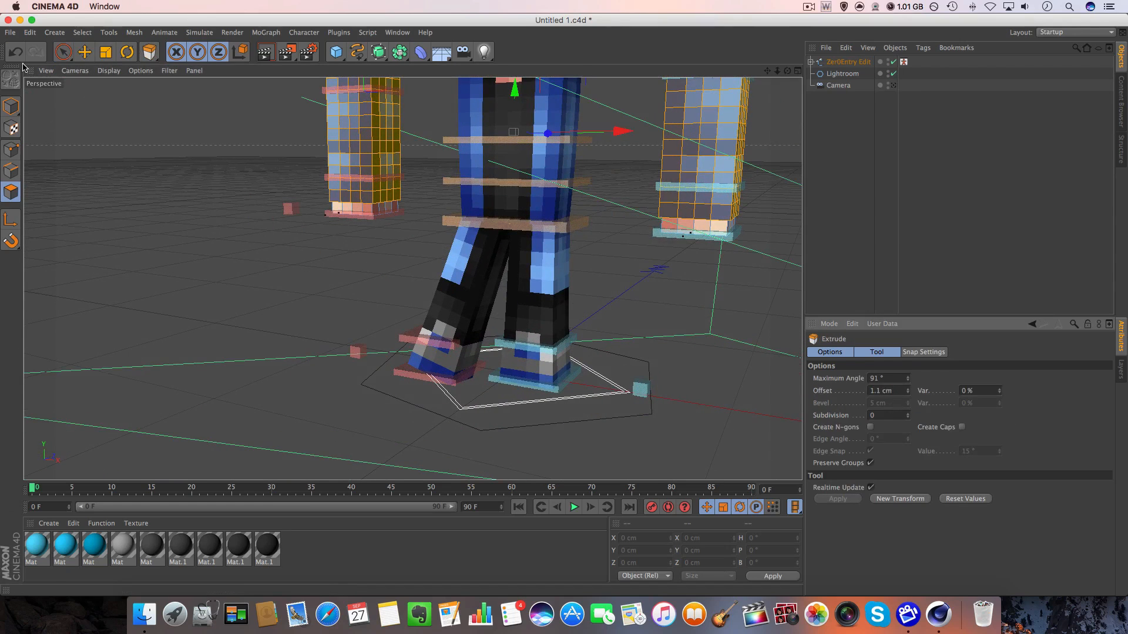
left_click(11, 106)
left_click(82, 32)
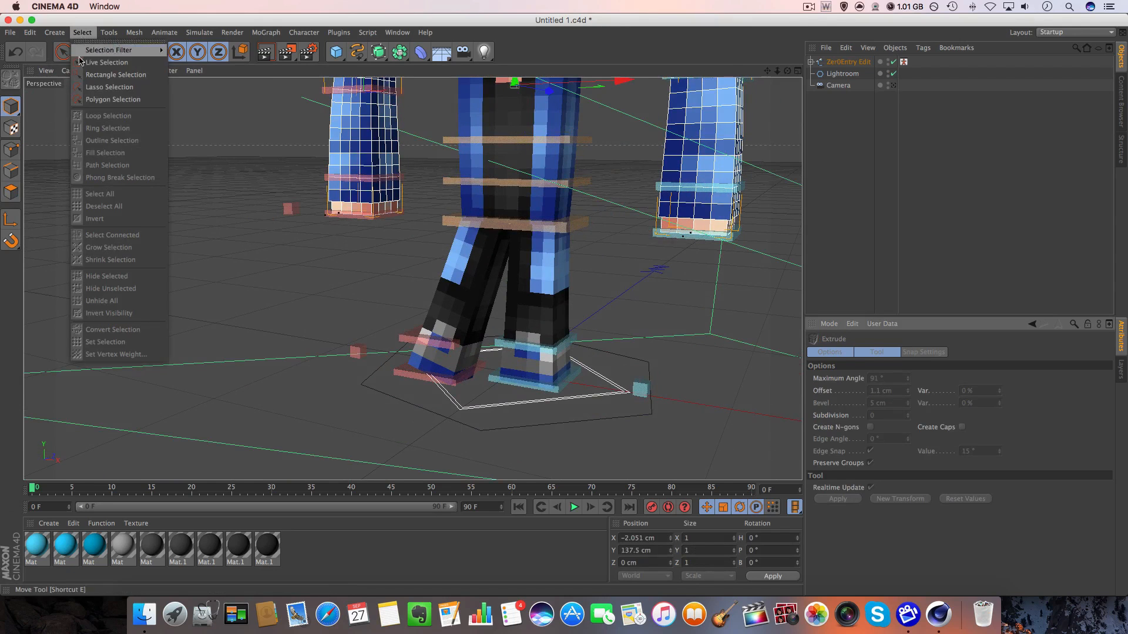
left_click(82, 34)
left_click(84, 51)
left_click(101, 142)
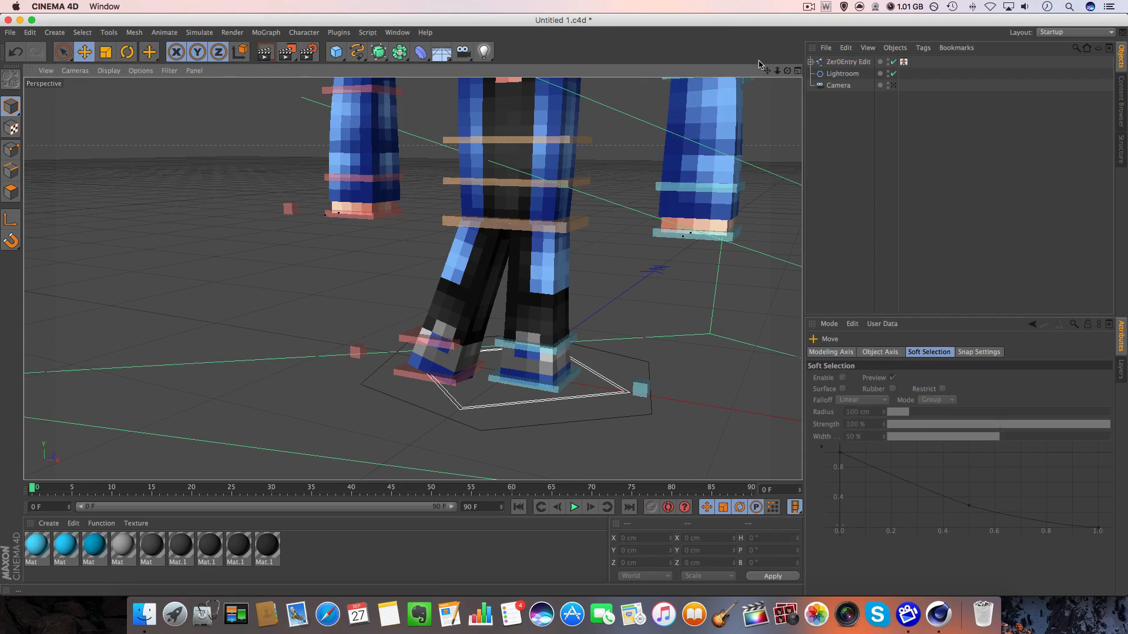
Select meshBody, extrude its blue jacket polygons in polygon mode, and return to model mode.
middle_click_drag(677, 177, 595, 306, "alt")
left_click(448, 226)
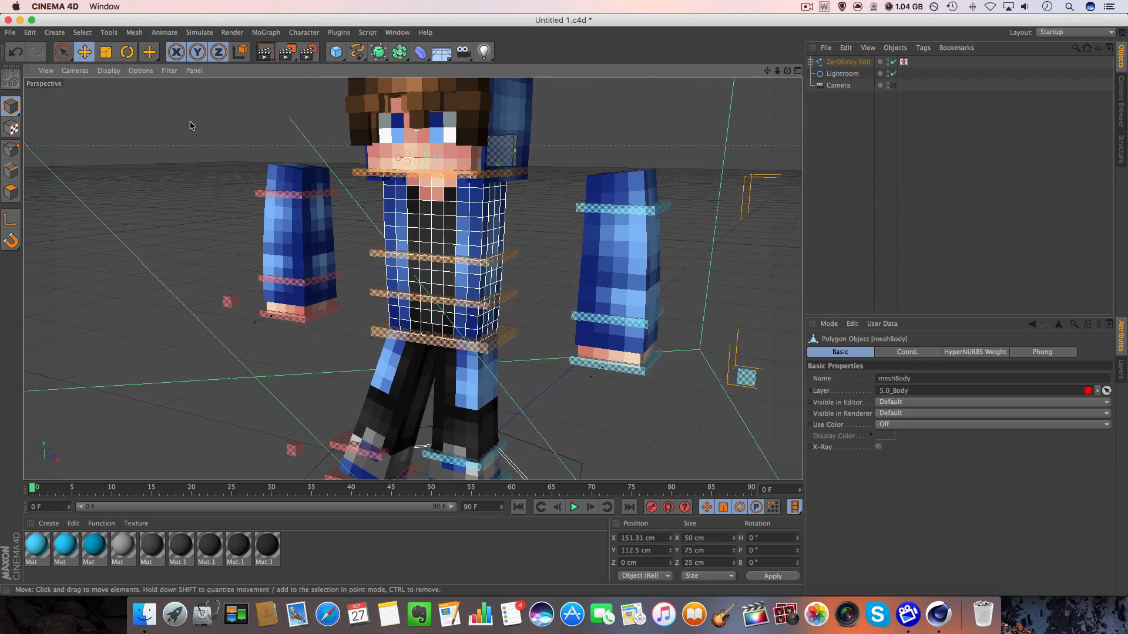
left_click(63, 52)
left_click(11, 192)
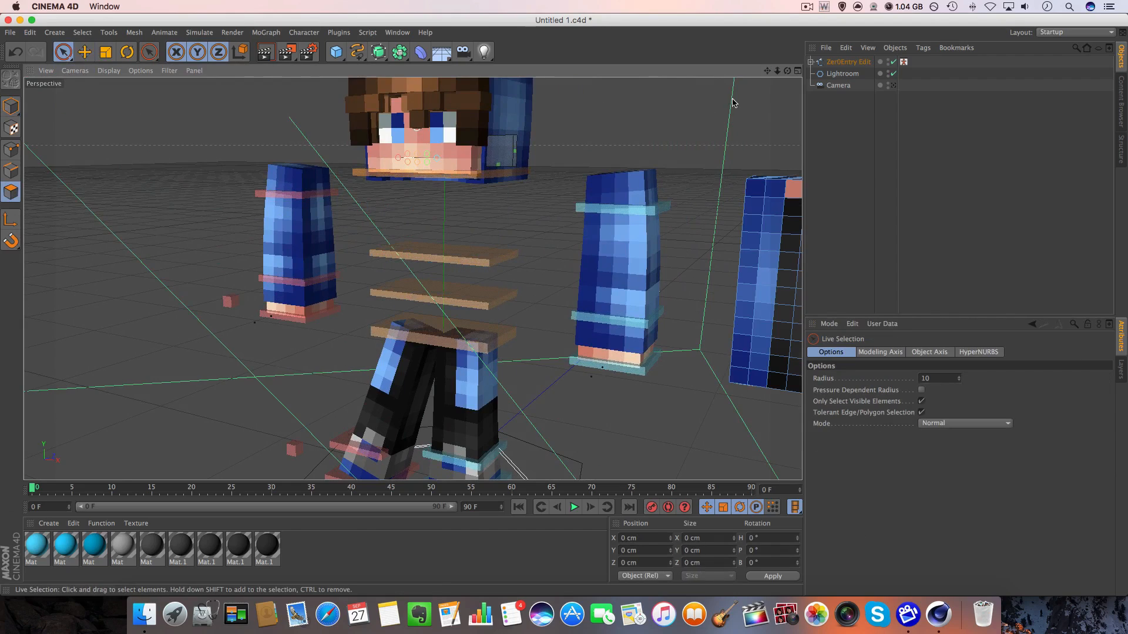
left_click_drag(768, 70, 434, 123)
left_click_drag(777, 70, 777, 71)
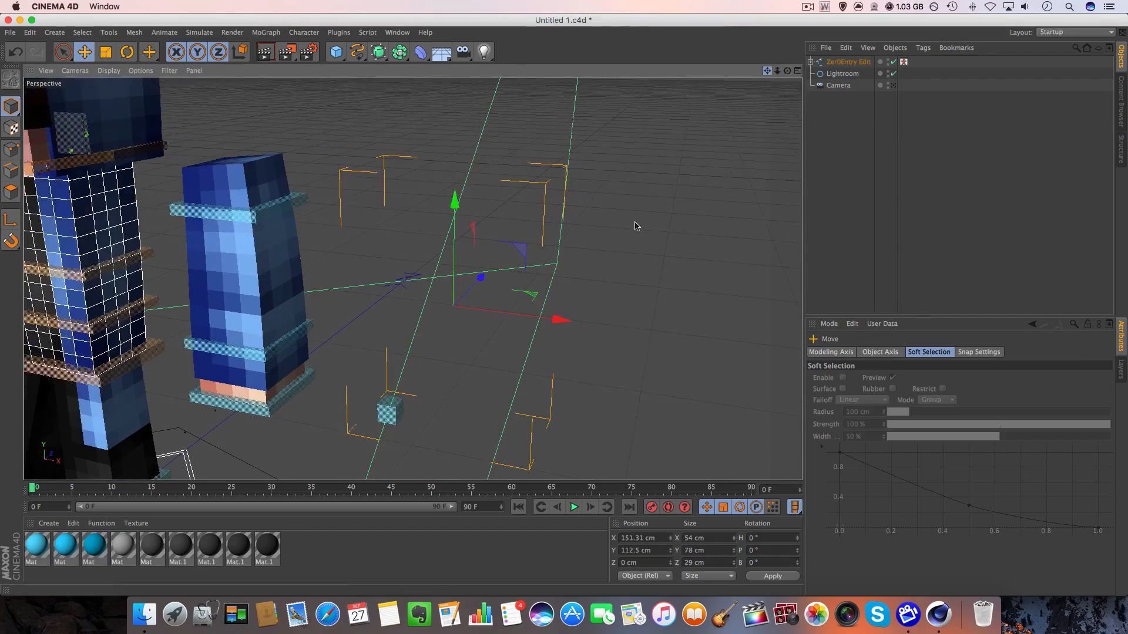
Select both leg meshes and select the blue sole and front detail polygons of the shoes in polygon mode.
middle_click_drag(637, 226, 489, 294, "alt")
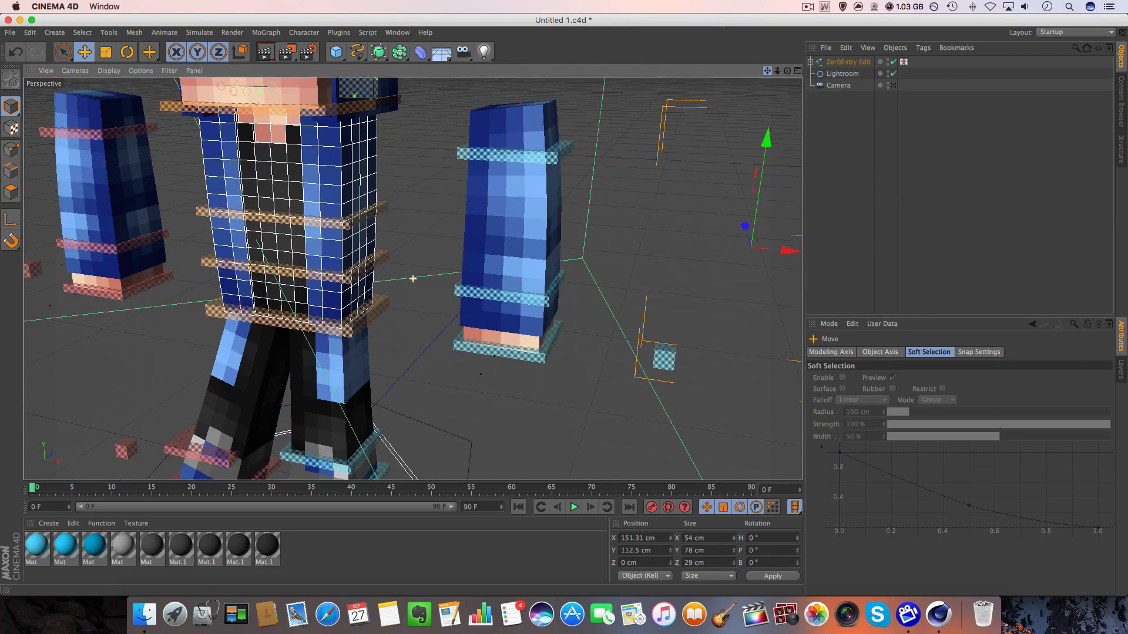
left_click_drag(770, 72, 994, 0)
scroll(574, 292, "up", 5)
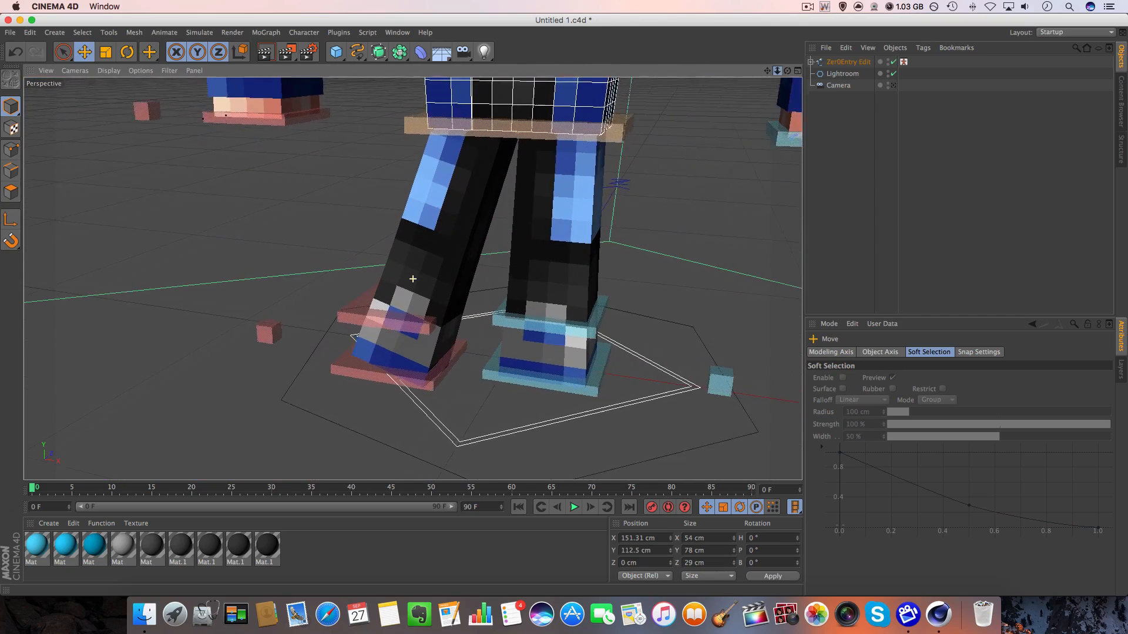
left_click(555, 245)
left_click(464, 263, "shift")
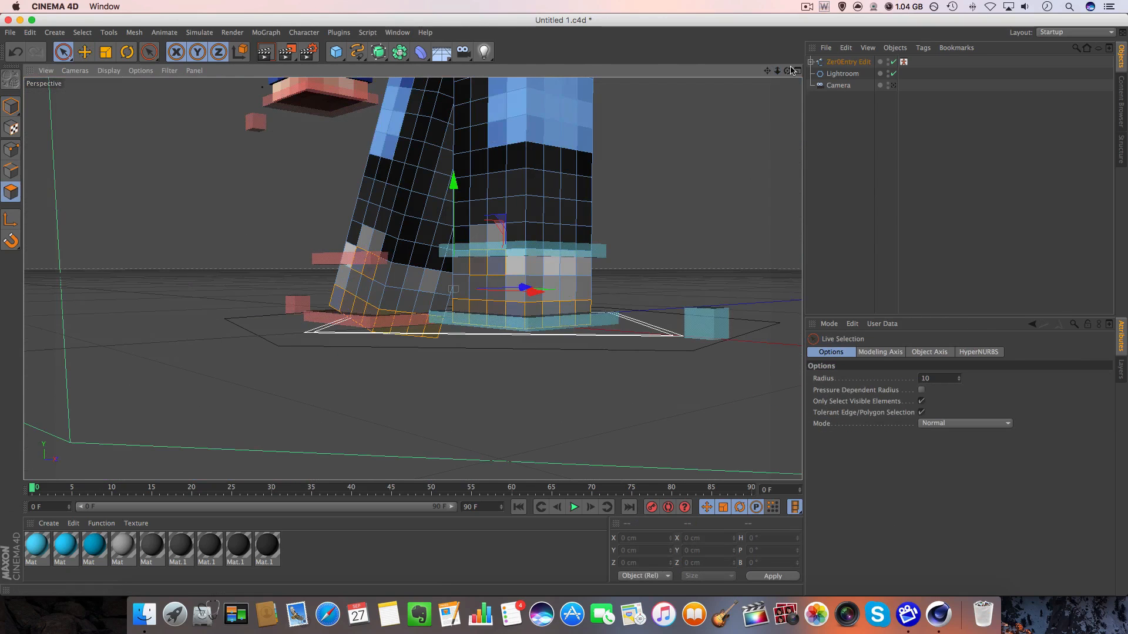
left_click_drag(787, 71, 771, 95)
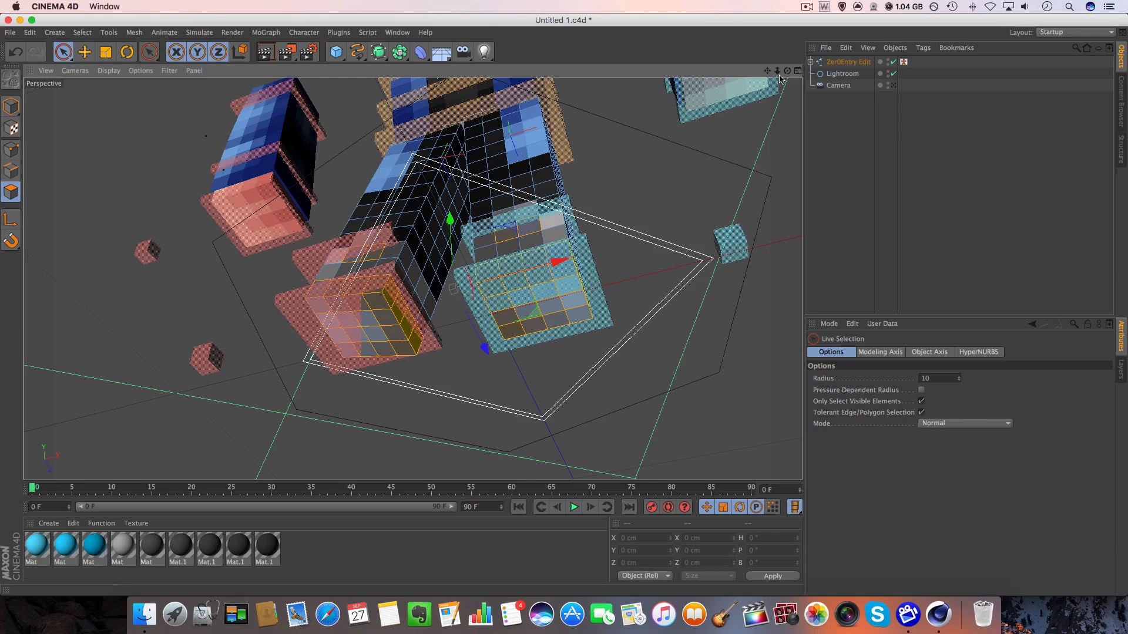
left_click_drag(784, 75, 826, 192)
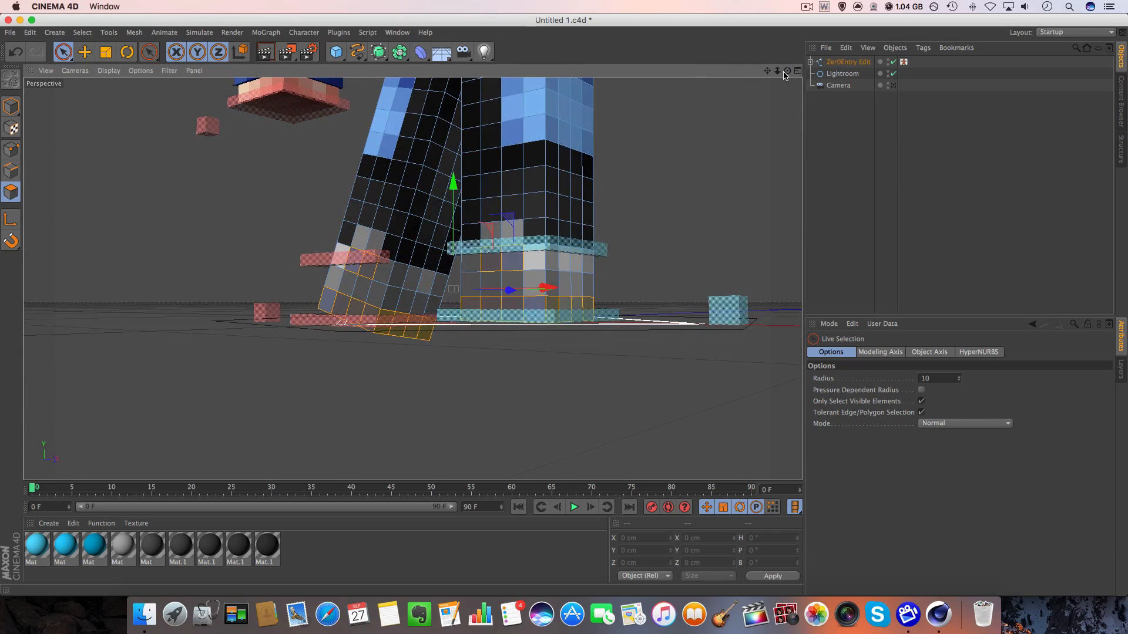
Extrude the selected blue shoe polygons on both legs with an offset of 3 cm.
key("d")
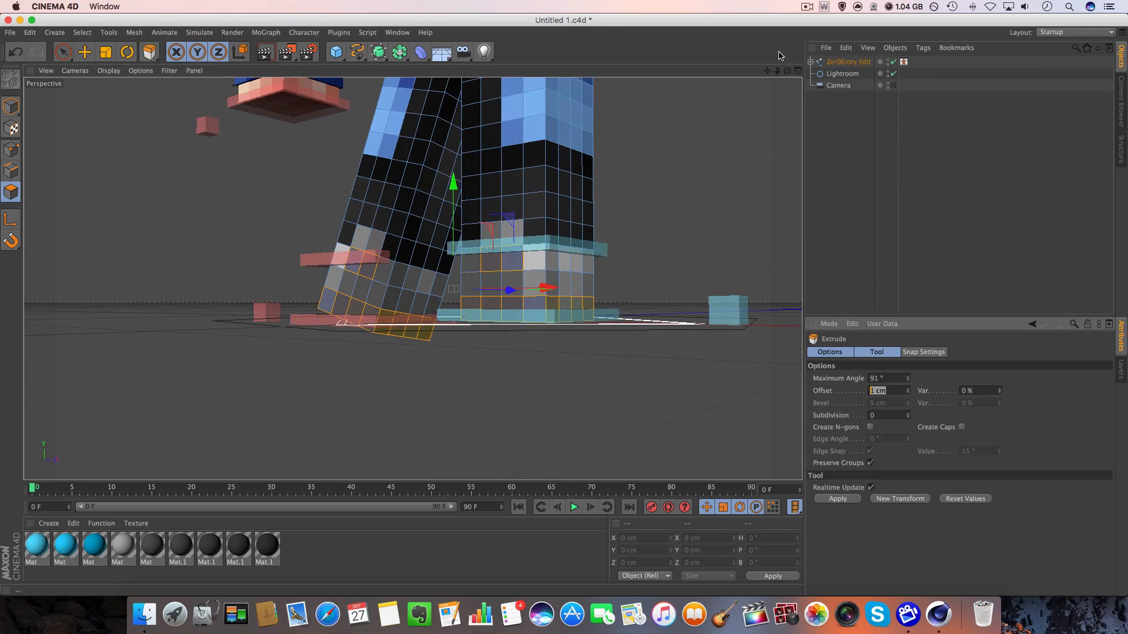
left_click_drag(794, 68, 501, 294)
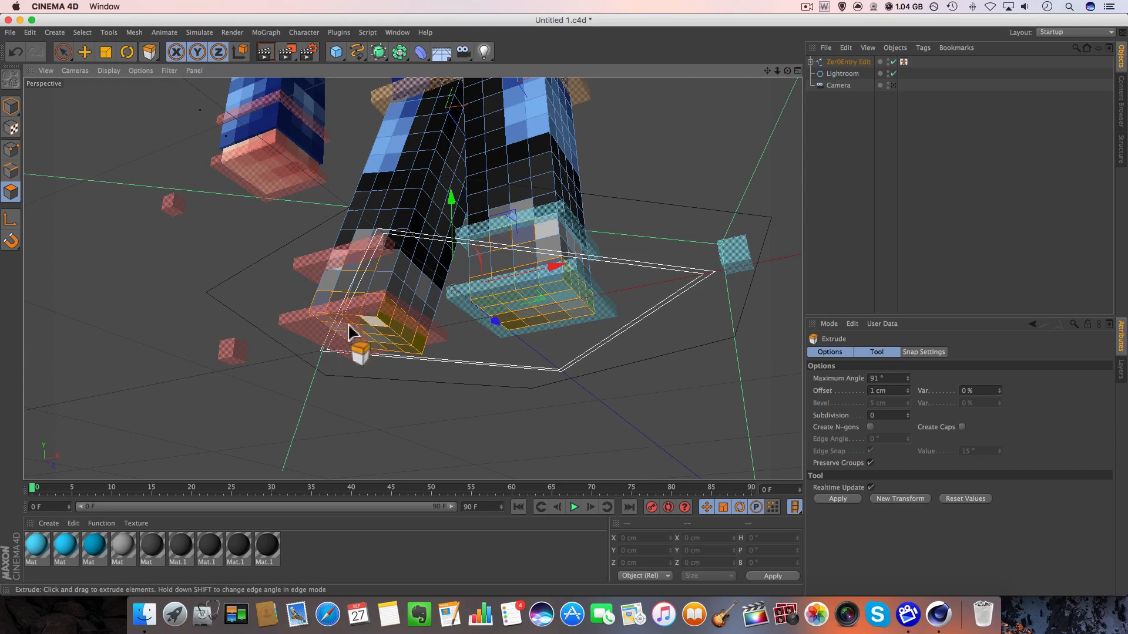
left_click(888, 391)
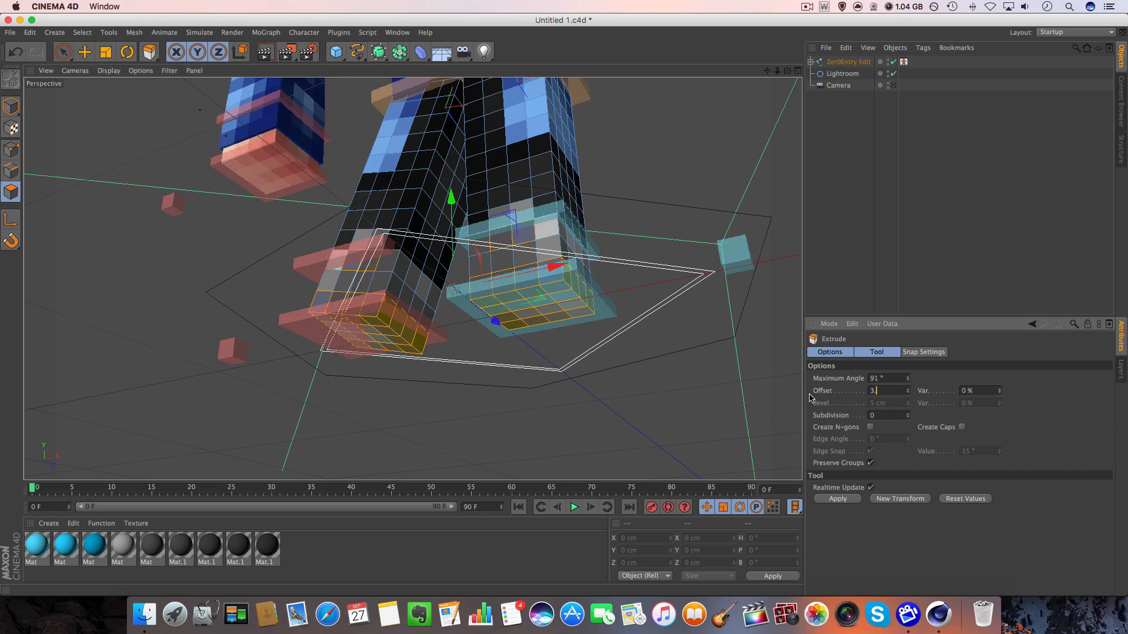
key("Return")
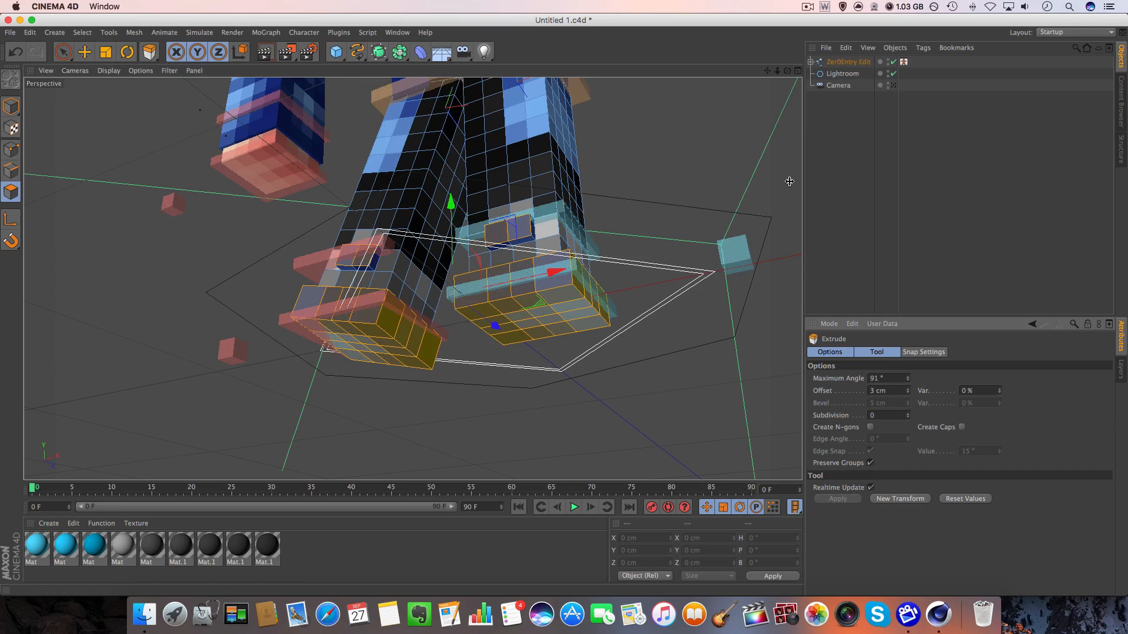
Select the grey shoe polygons above the soles on both legs, extrude them, and return to model mode.
left_click_drag(786, 69, 770, 89)
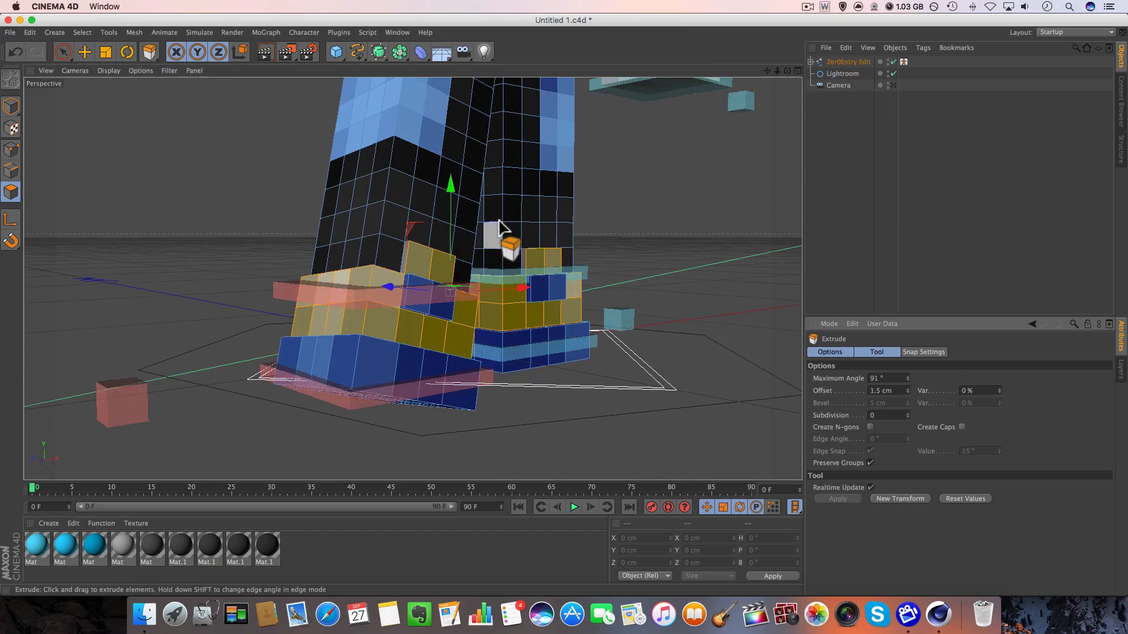
left_click_drag(787, 71, 787, 100)
left_click(84, 52)
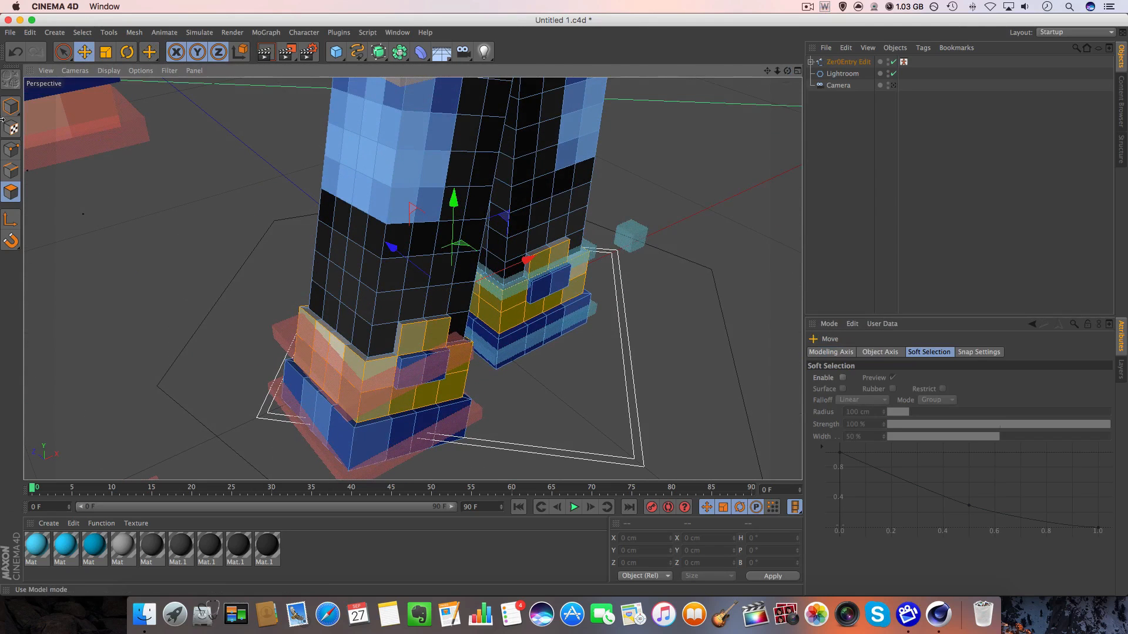
left_click(11, 109)
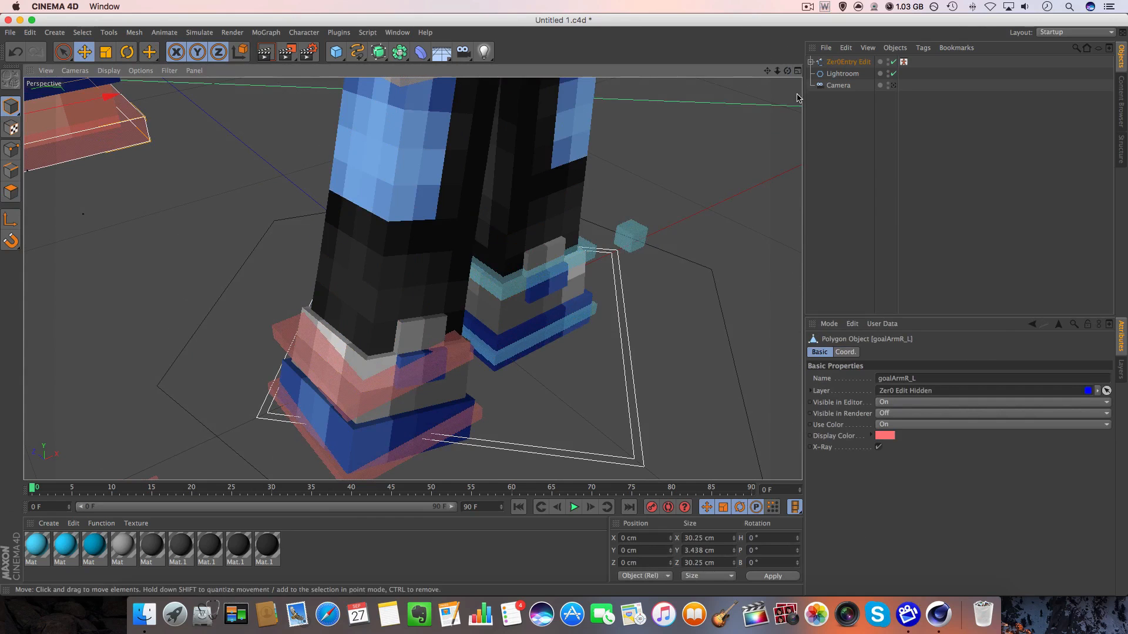
Select the goalLegR foot controller and set its X, Y and Z positions to 0 cm.
left_click_drag(778, 73, 740, 53)
left_click(499, 438)
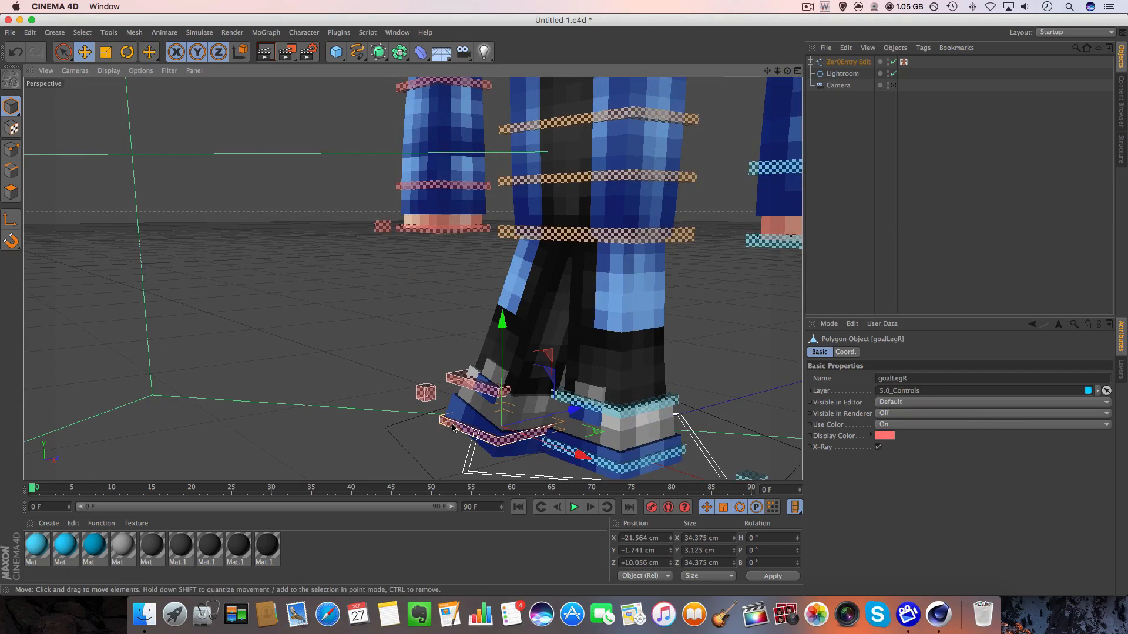
left_click_drag(535, 380, 489, 244)
key("super+z")
double_click(626, 550)
type("0")
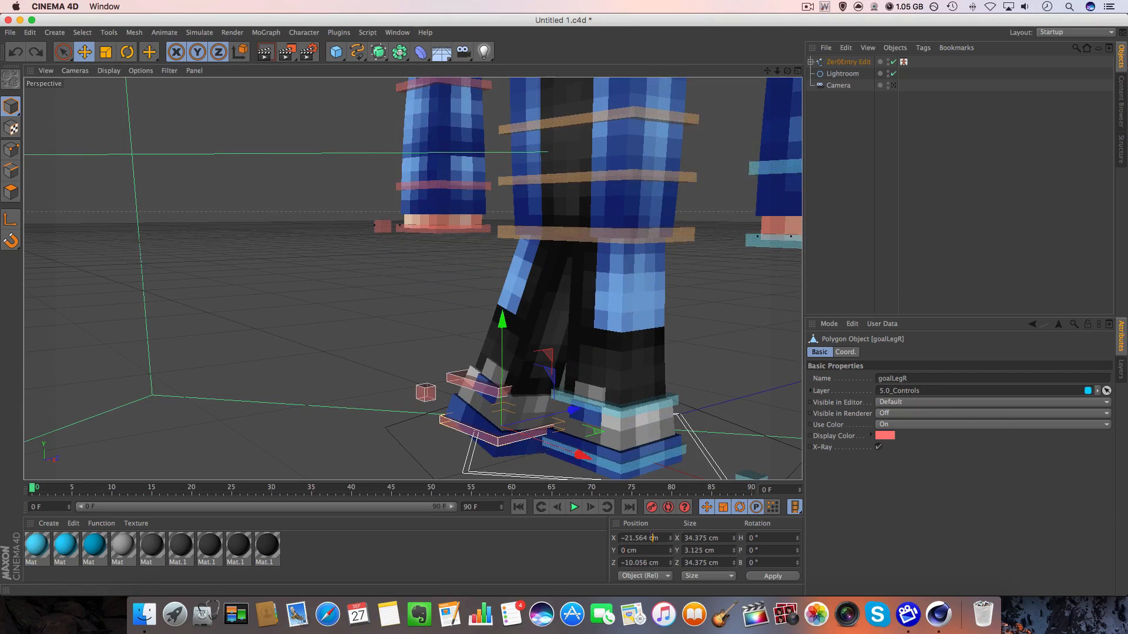
double_click(652, 538)
type("0m")
double_click(651, 562)
type("0")
key("Return")
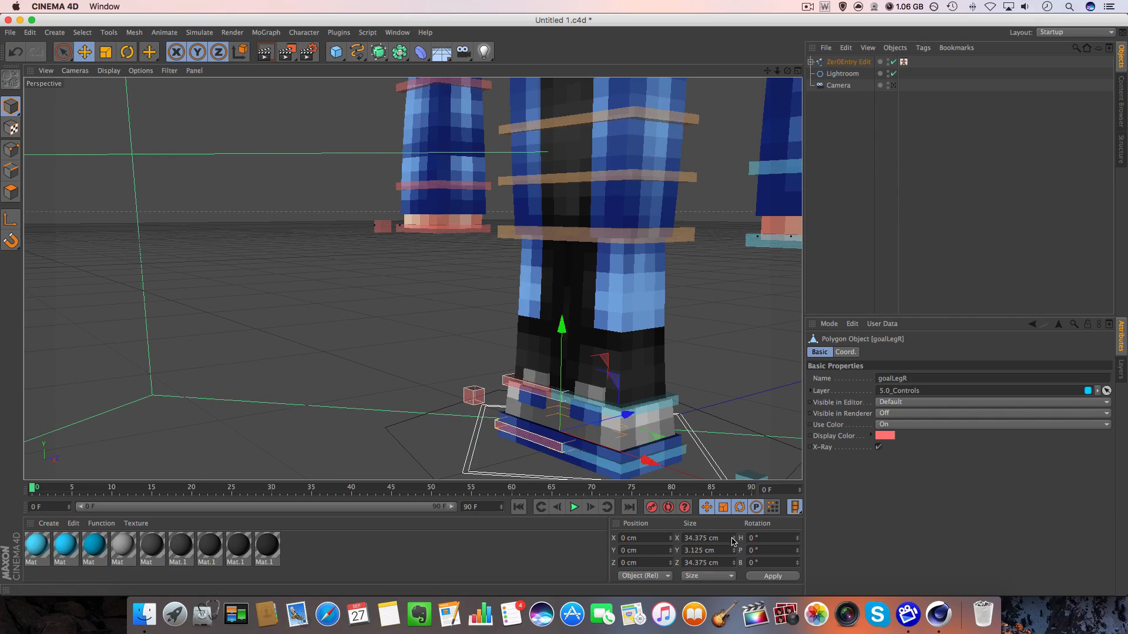
Select the controlArmL shoulder controller and set its X position to 0 cm to attach the arm to the body.
left_click_drag(767, 71, 754, 118)
left_click(664, 242)
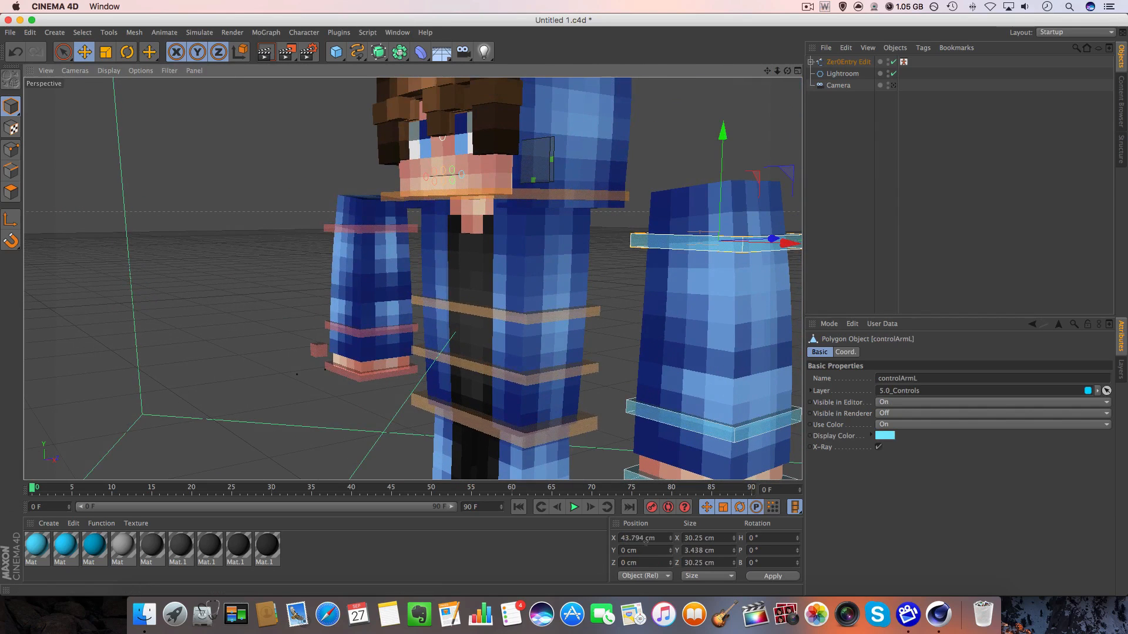
left_click_drag(658, 538, 618, 539)
type("0")
key("Return")
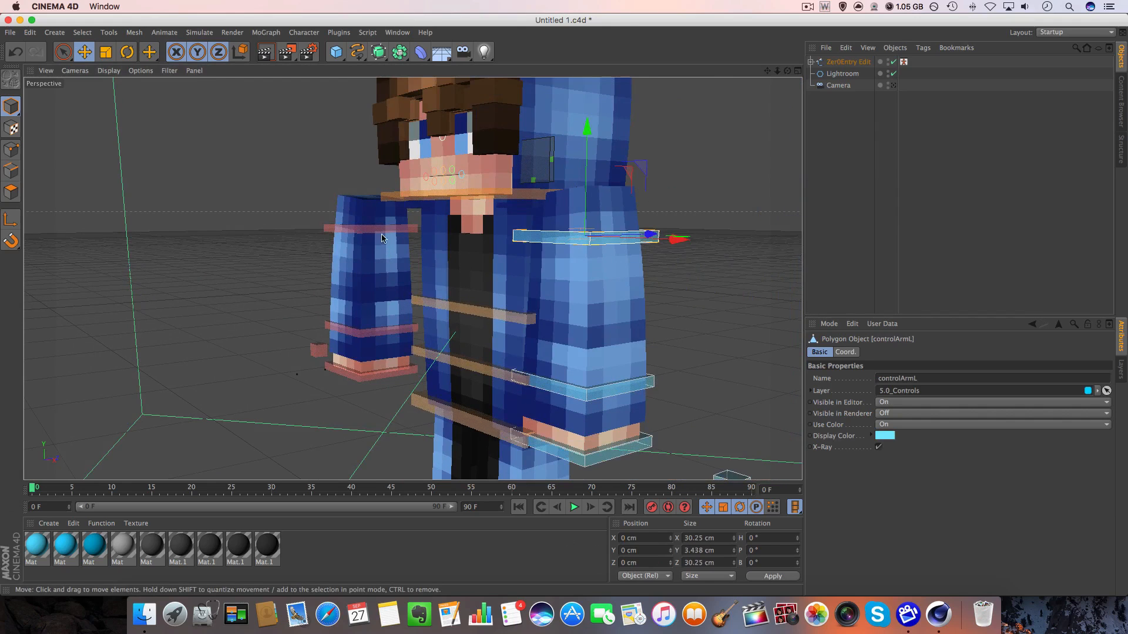
Select the controlArmR shoulder controller and set its X position to 0 cm.
left_click(380, 228)
left_click_drag(660, 538, 618, 538)
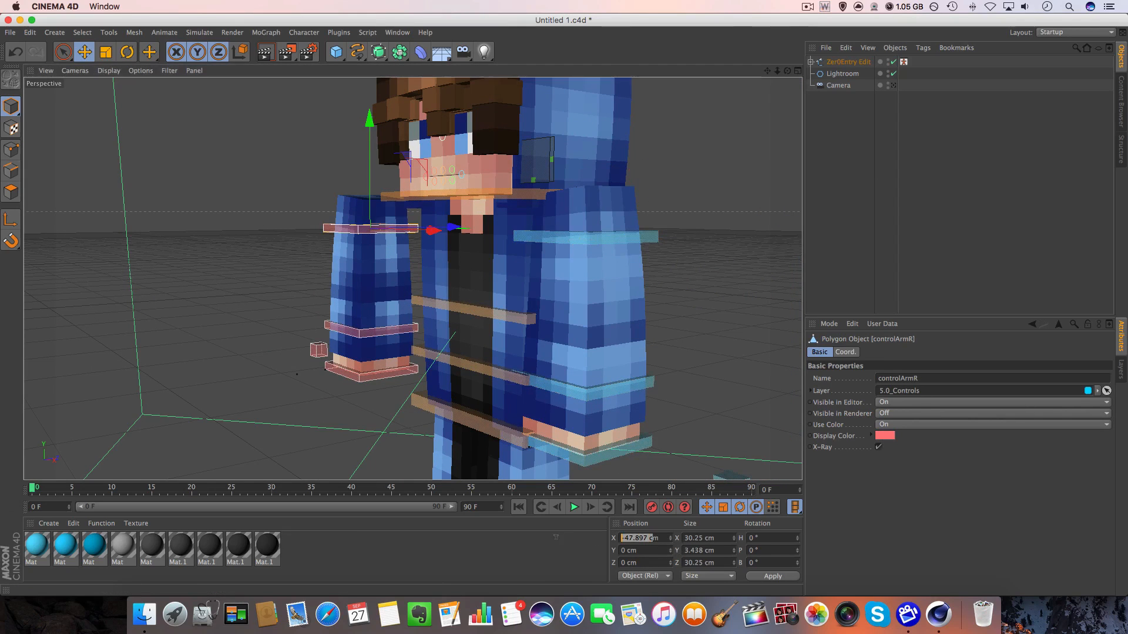
type("0m")
key("Return")
Select the meshBody torso mesh and set its X position to 0 cm.
left_click(524, 272)
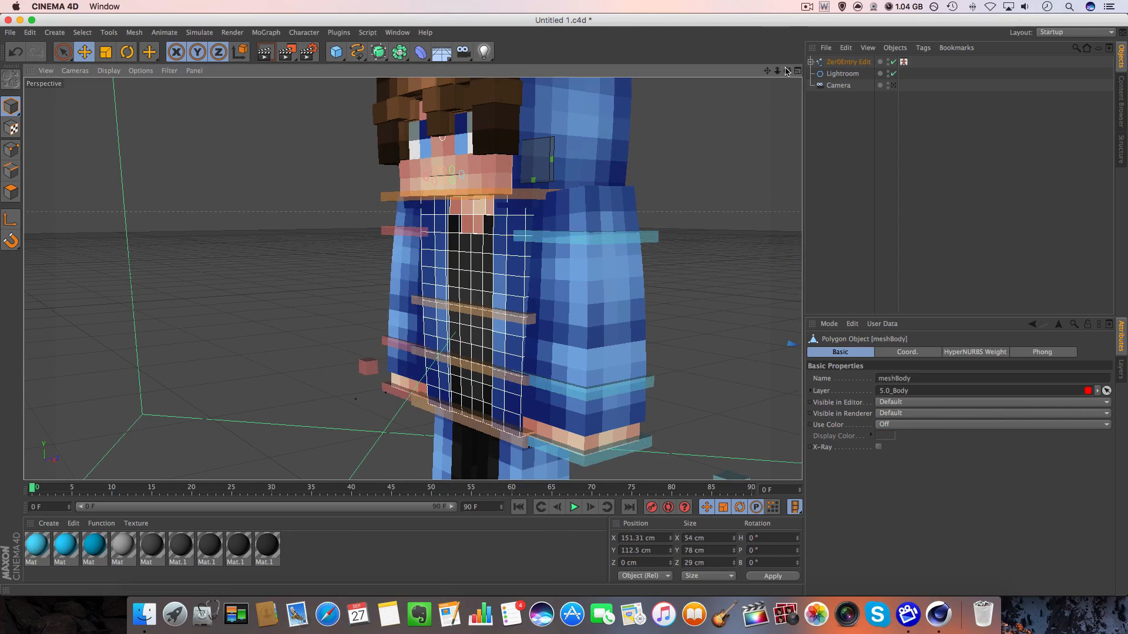
left_click_drag(777, 70, 719, 71)
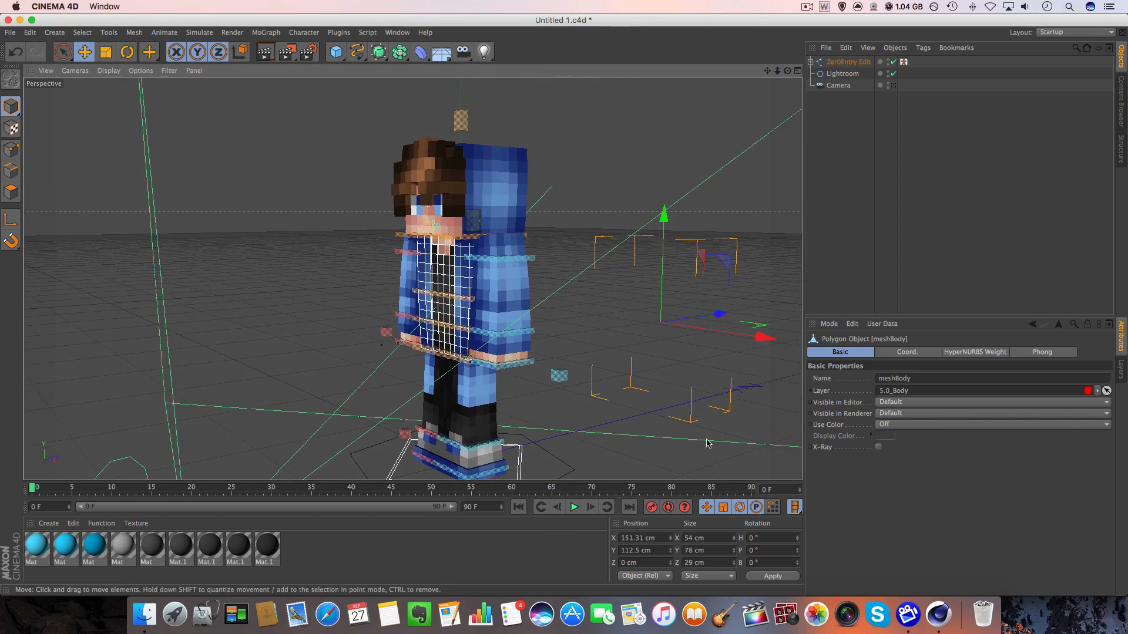
left_click_drag(663, 538, 548, 543)
type("0")
key("Return")
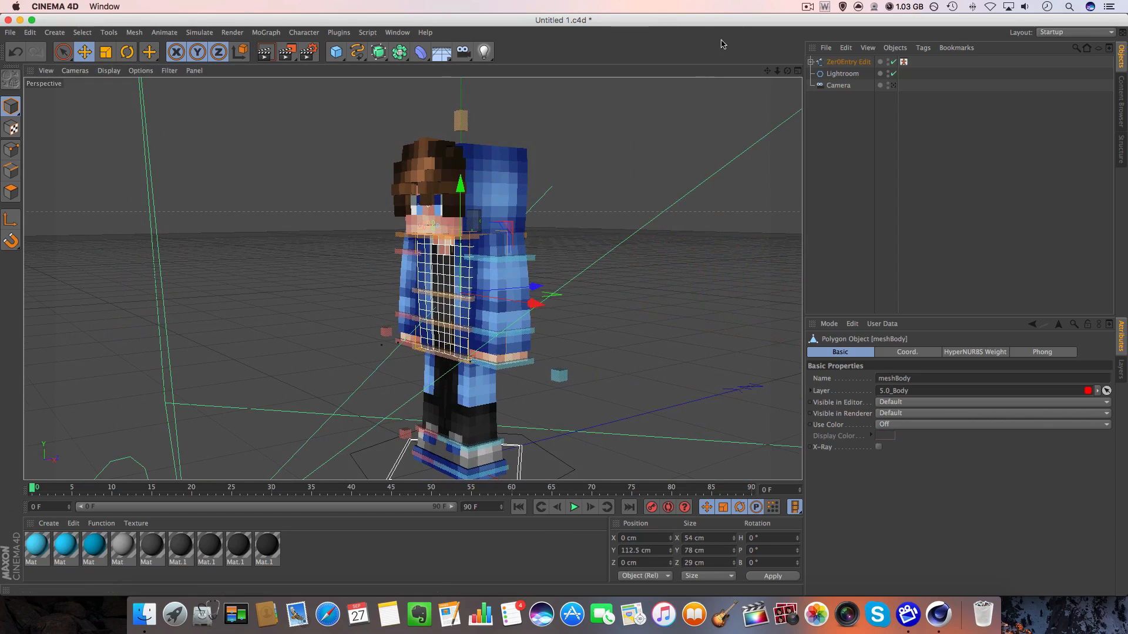
Look through the scene Camera, deselect everything, and frame the full character at a slight angle.
left_click_drag(787, 70, 834, 88)
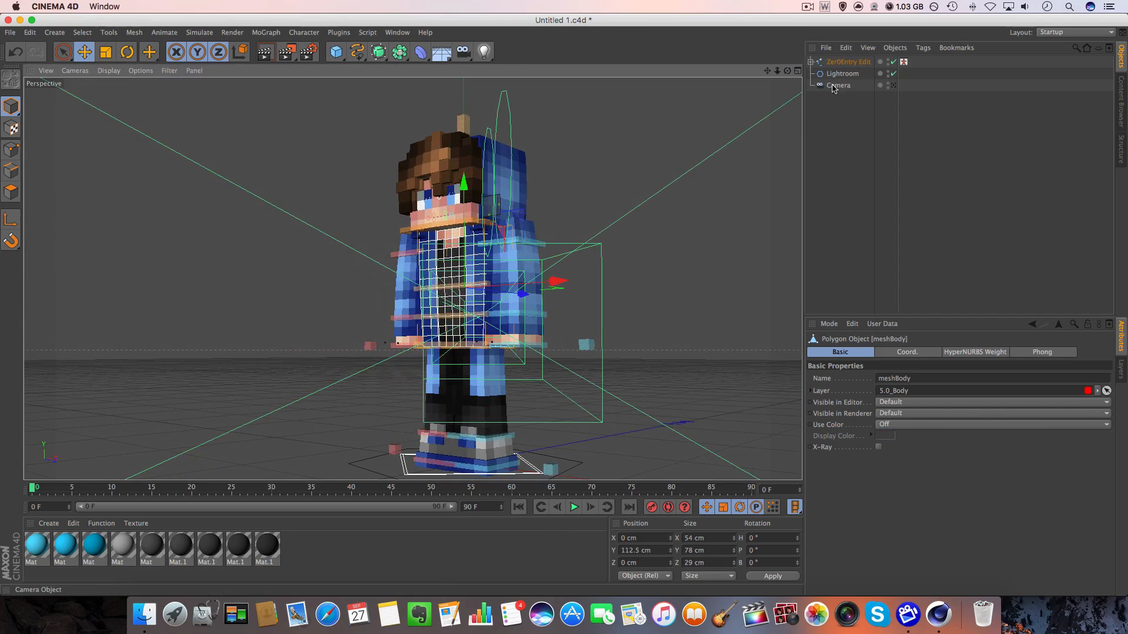
left_click(893, 85)
left_click(760, 109)
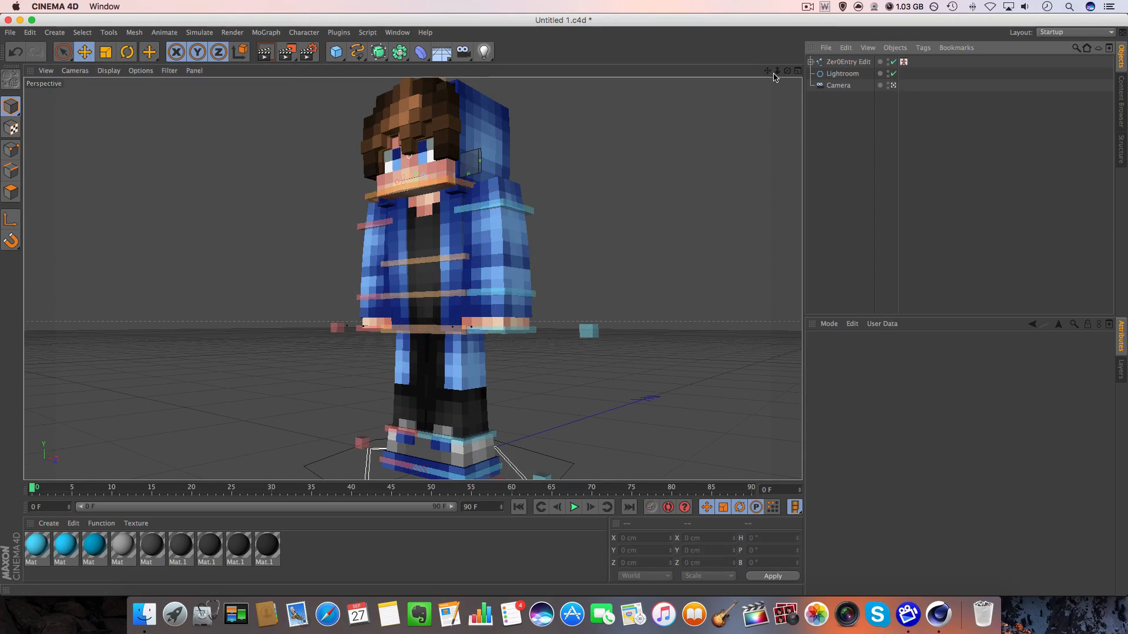
right_click_drag(564, 304, 550, 304, "alt")
middle_click_drag(564, 304, 562, 297, "alt")
left_click_drag(564, 304, 577, 293, "alt")
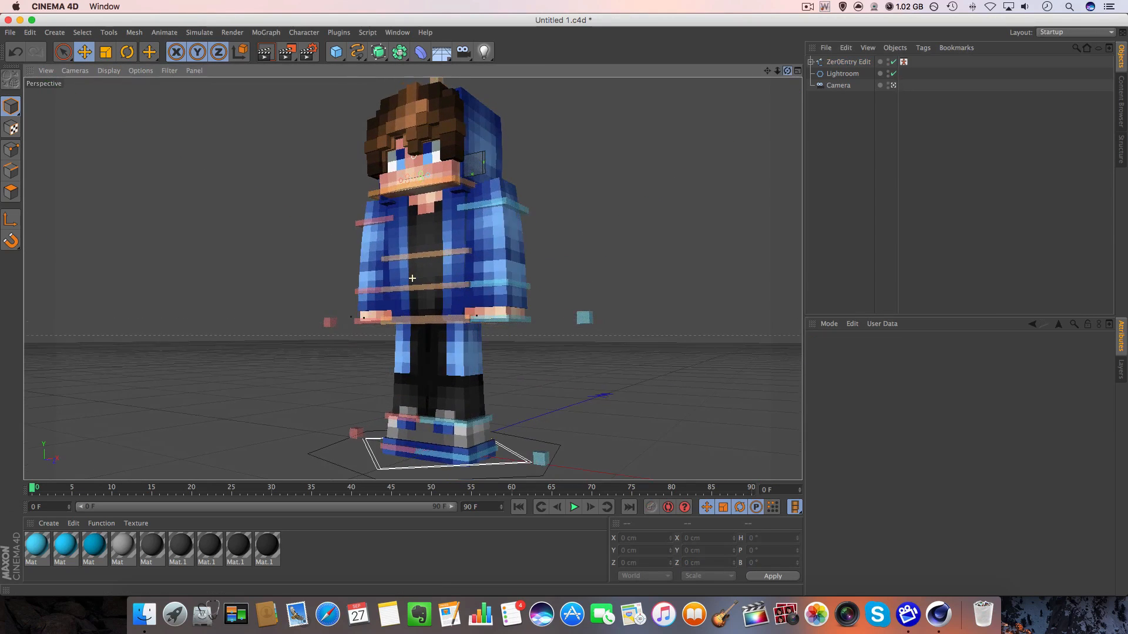
left_click_drag(787, 71, 783, 72)
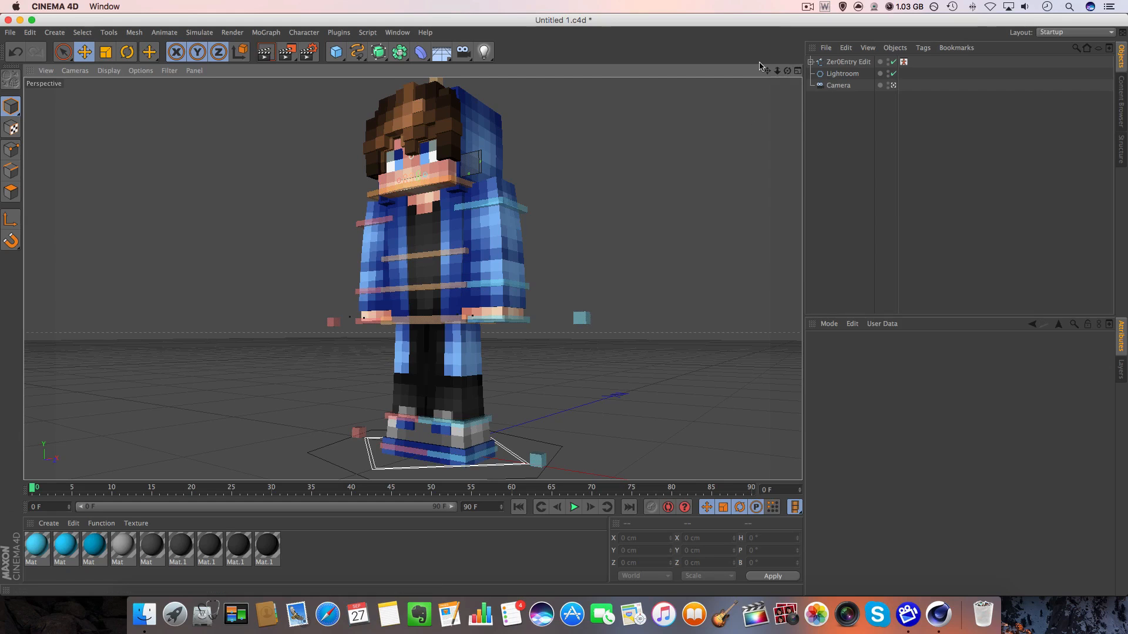
left_click_drag(766, 71, 760, 72)
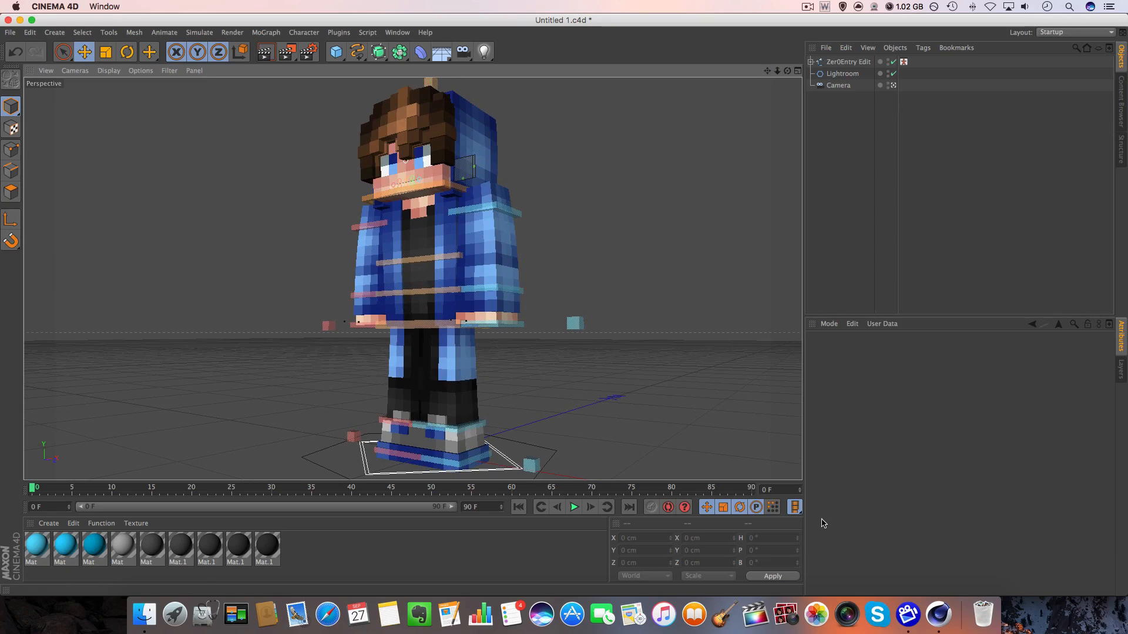
Load Diamond_Sword (+Black) from the onex colorful sword pack and place it in the empty space beside the character.
left_click(144, 614)
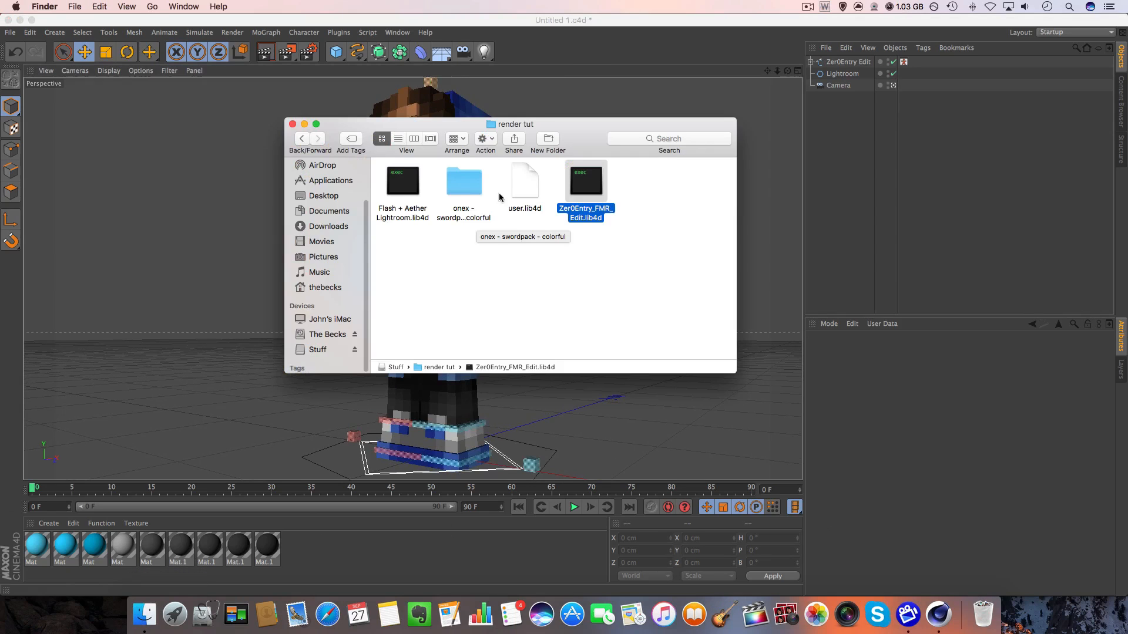
double_click(471, 176)
double_click(417, 190)
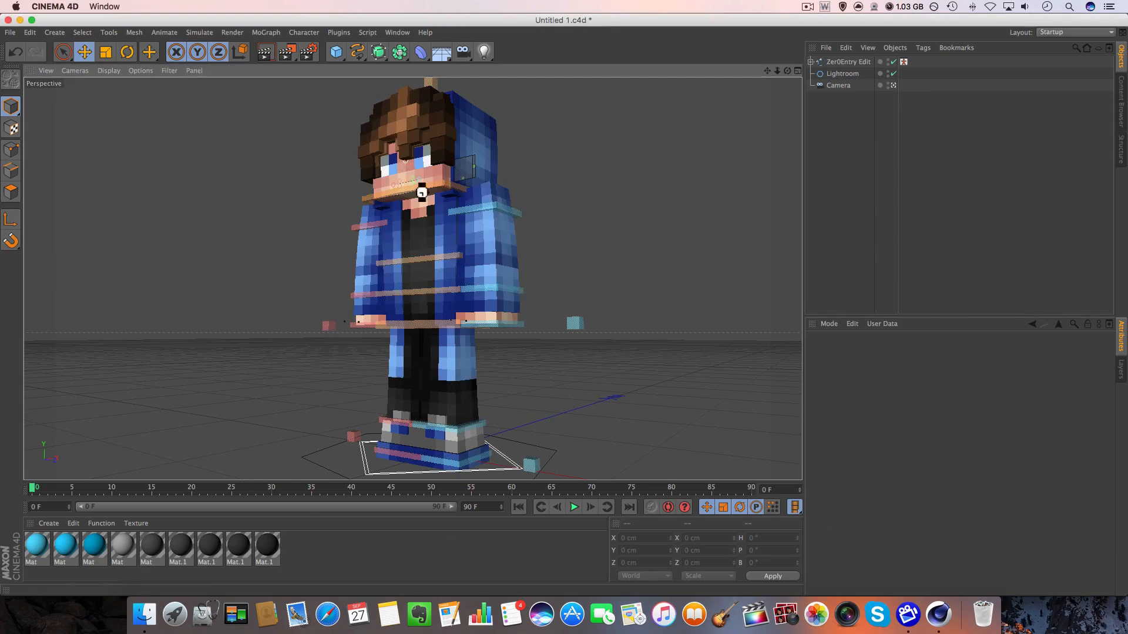
double_click(589, 161)
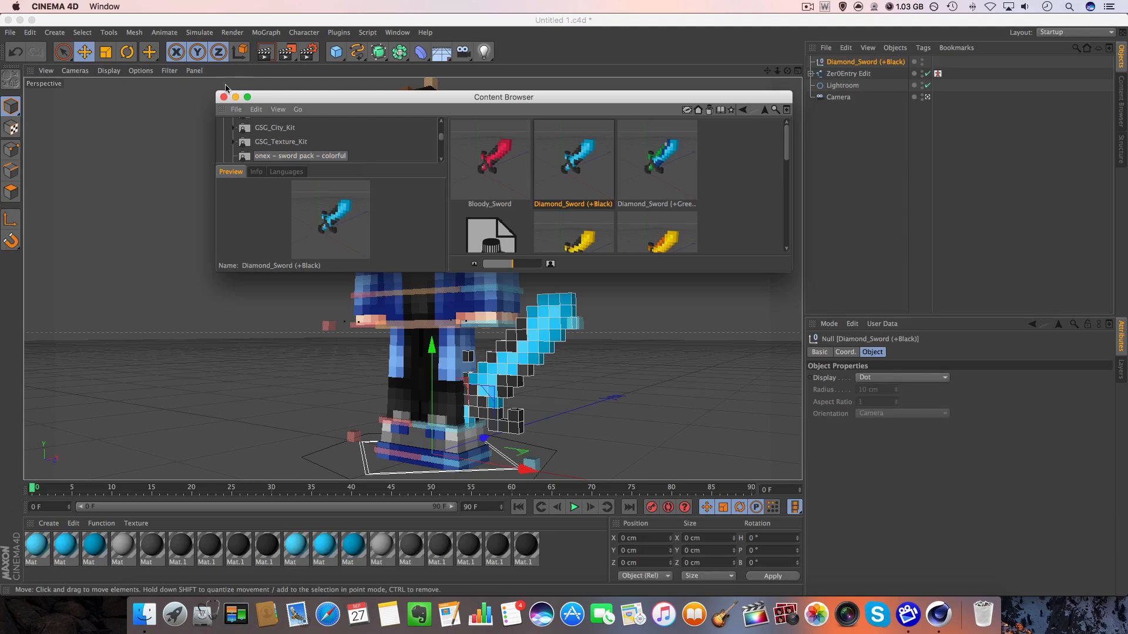
left_click(224, 98)
left_click_drag(452, 289, 623, 142)
left_click(638, 135)
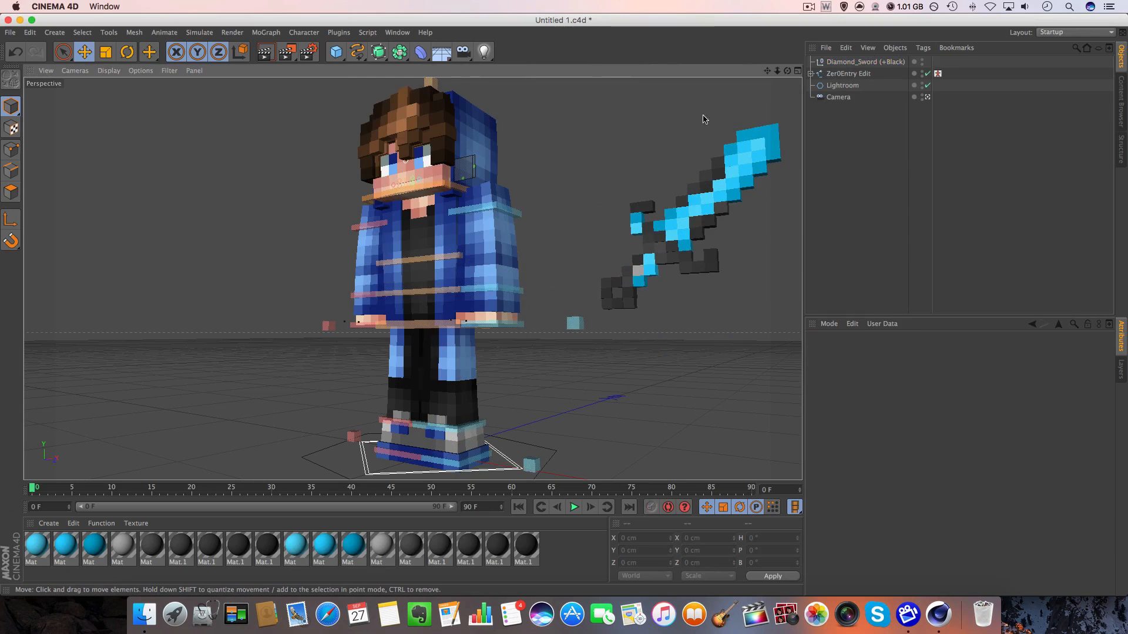
Set Infinite Swords for the left hand of the Zer0Entry Edit rig to Diamond, and deselect the rig.
left_click(831, 74)
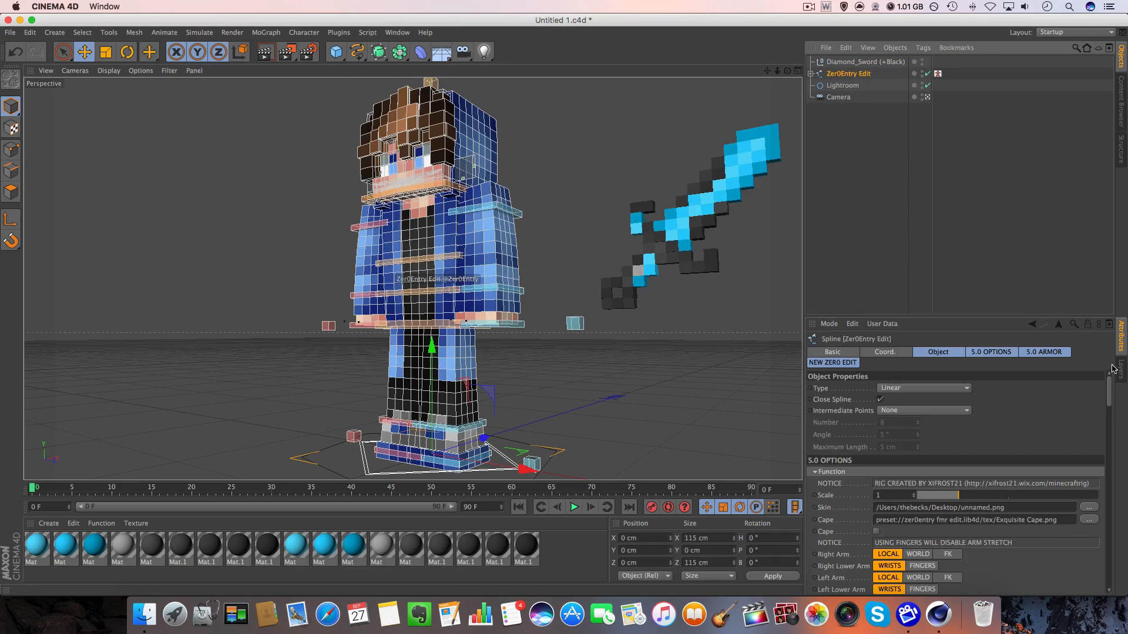
left_click_drag(1109, 406, 1109, 573)
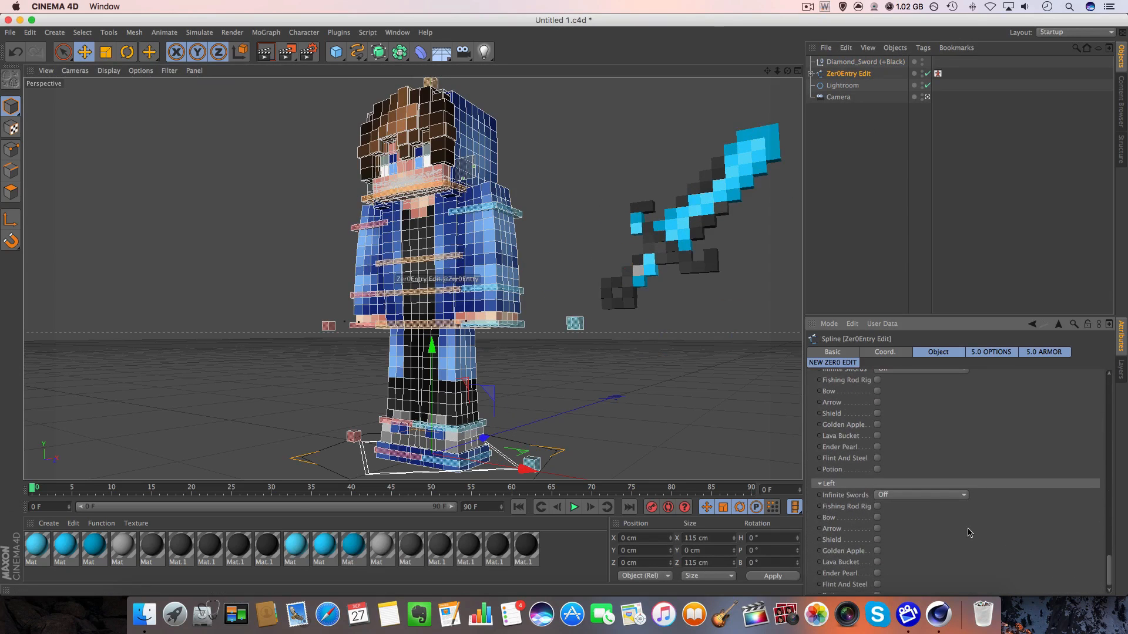
left_click(925, 496)
left_click(924, 582)
left_click(924, 499)
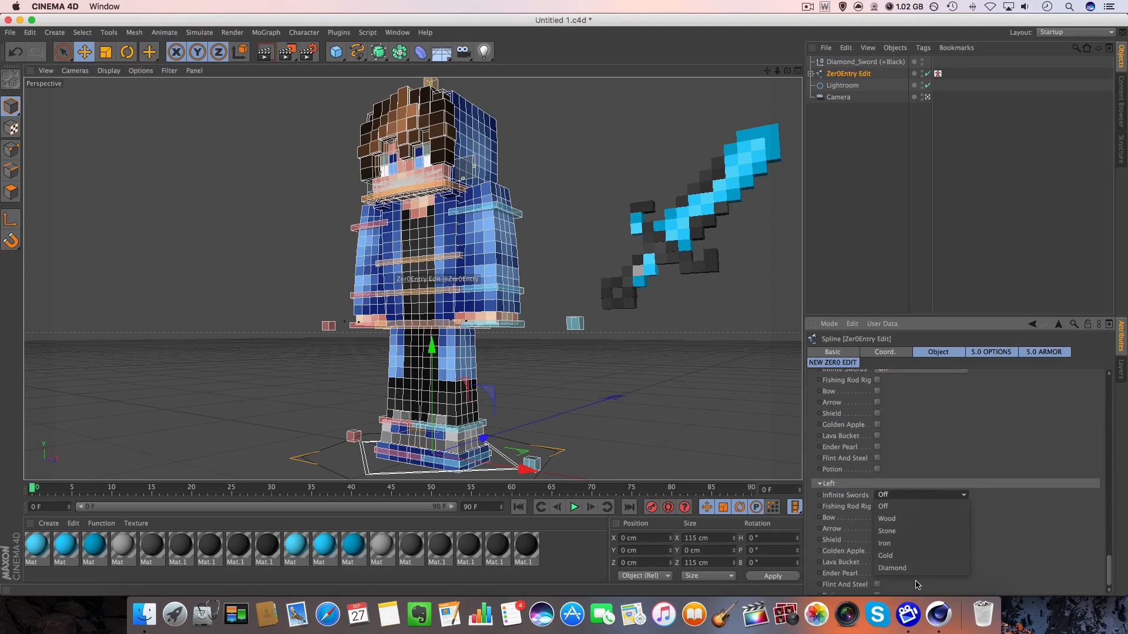
left_click(916, 578)
left_click(925, 495)
left_click(916, 569)
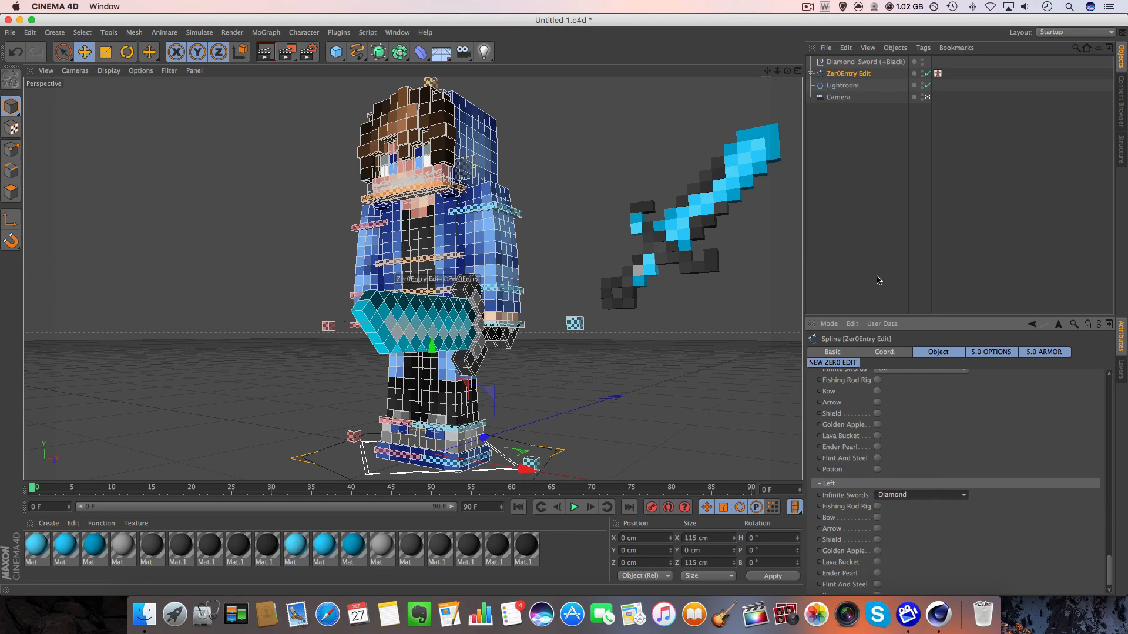
left_click(625, 246)
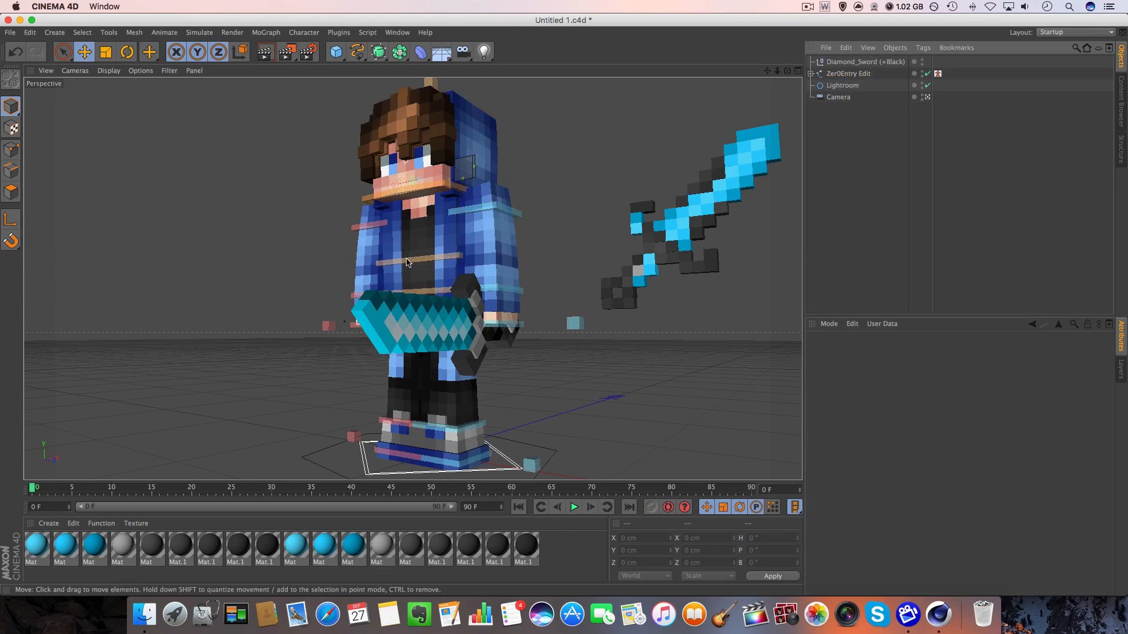
Rotate the torso controller to about H 4.3°, P 15° and B -7.1° so the upper body leans.
left_click(408, 263)
left_click(126, 52)
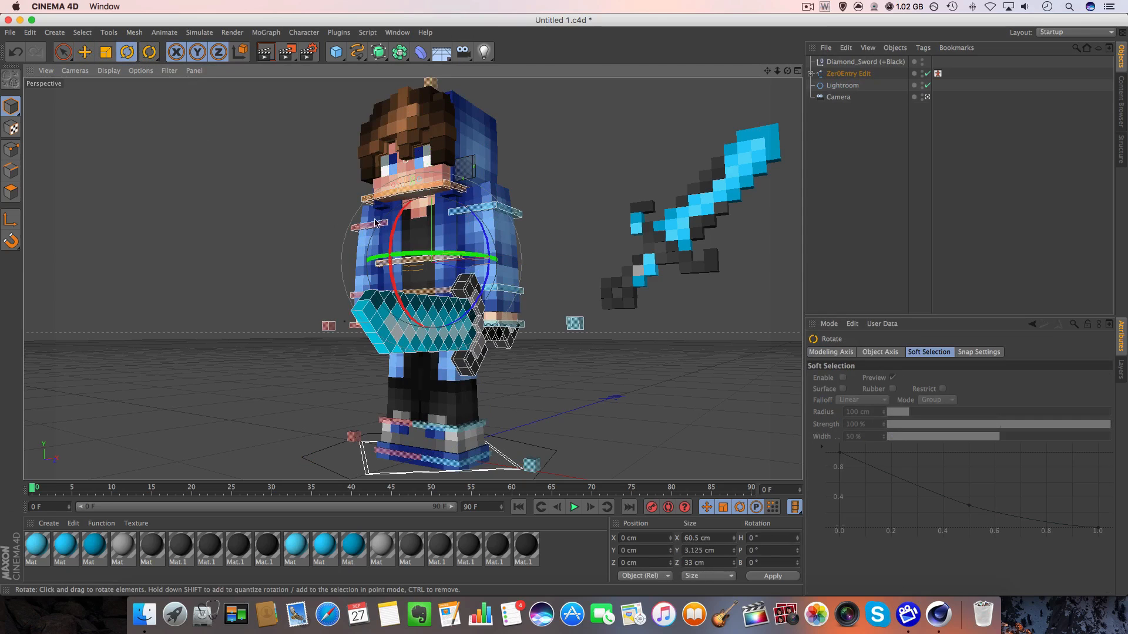
mouse_move(374, 222)
left_mouse_down()
mouse_move(382, 230)
mouse_move(370, 219)
left_mouse_up()
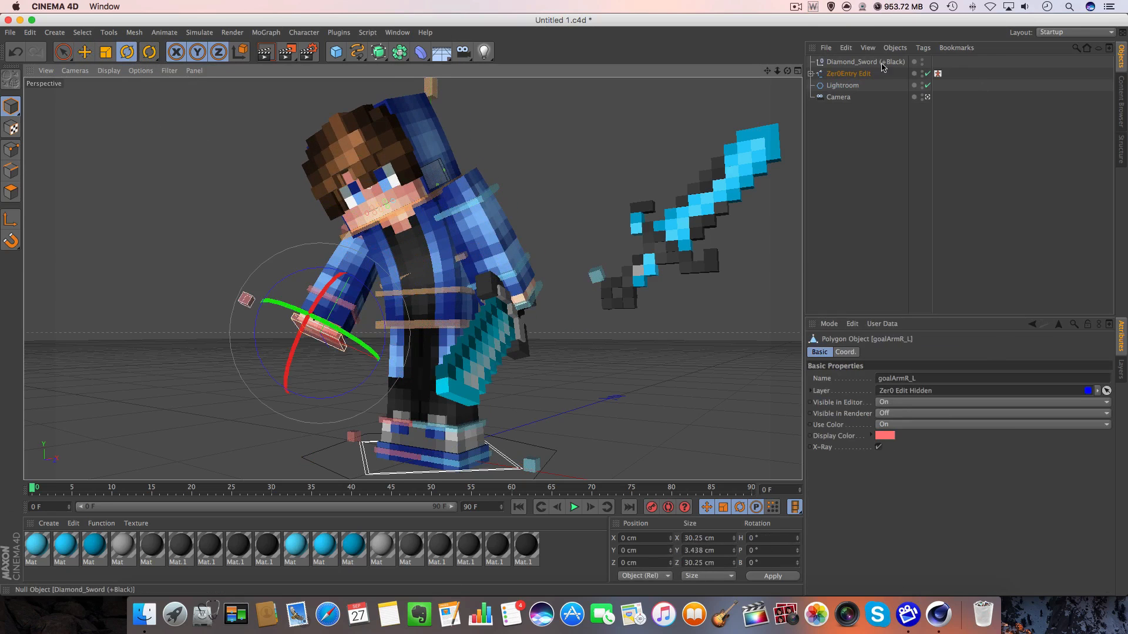
Enable the rig's right-hand Potion, and reposition the left foot controller to about X 4.6, Y -0.5 and Z 15.3 cm.
left_click(848, 73)
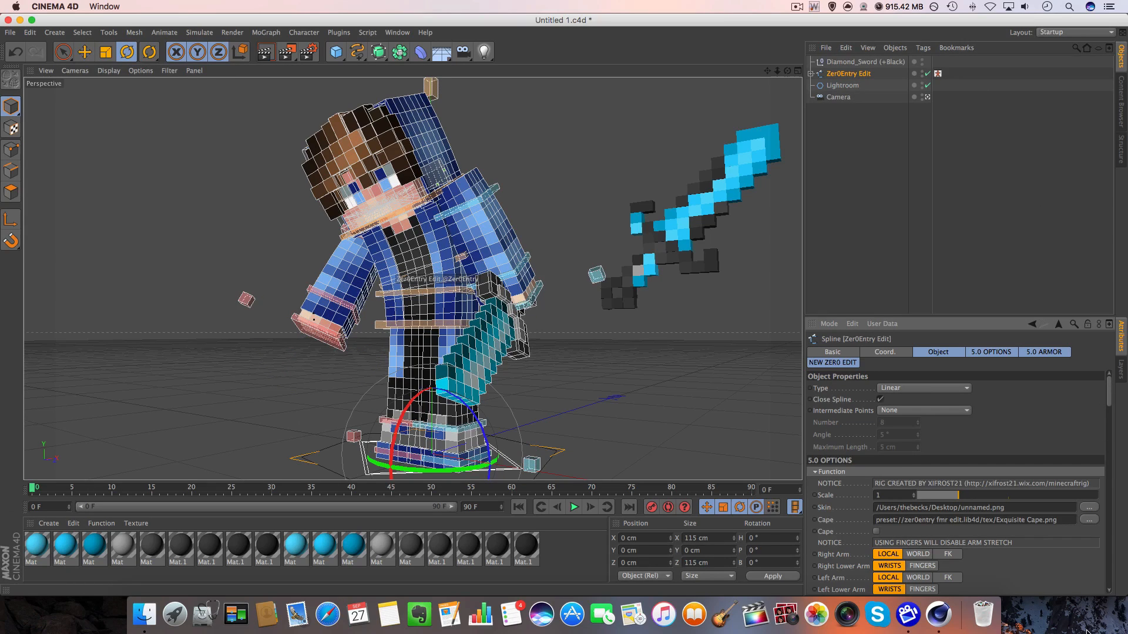
left_click_drag(1107, 407, 969, 581)
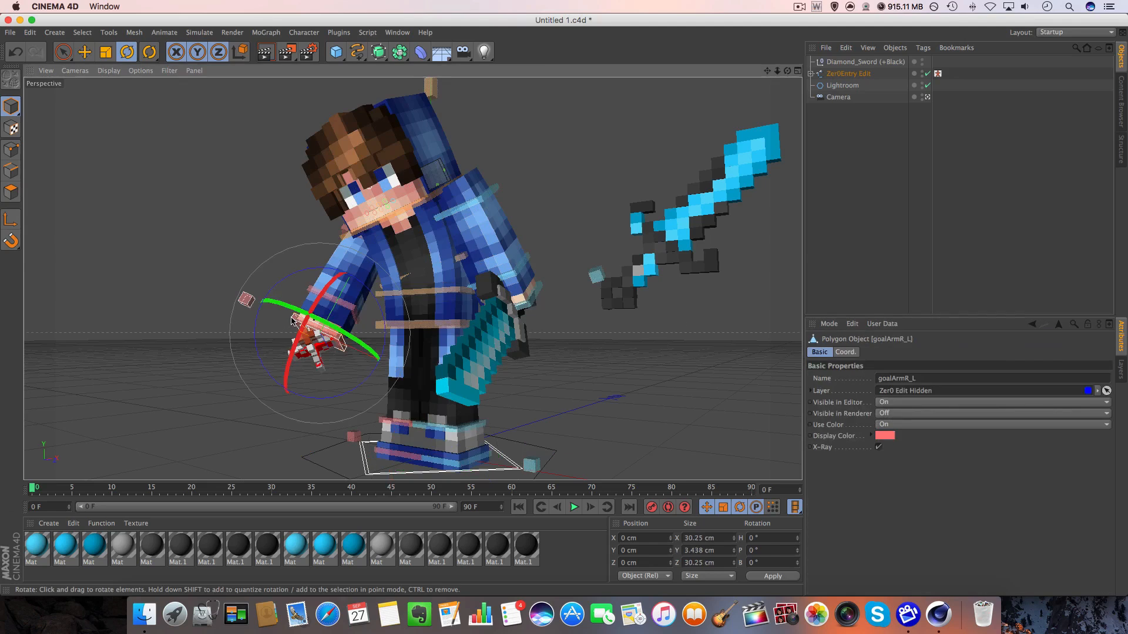
mouse_move(490, 440)
left_mouse_down()
mouse_move(512, 424)
mouse_move(499, 419)
mouse_move(509, 424)
left_mouse_up()
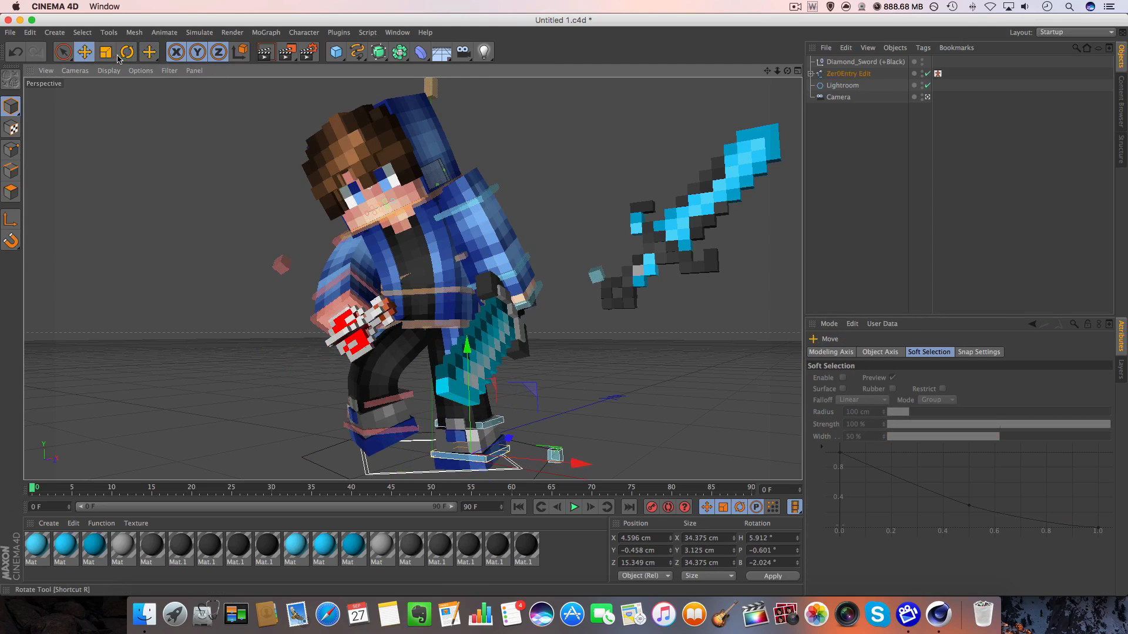
key("r")
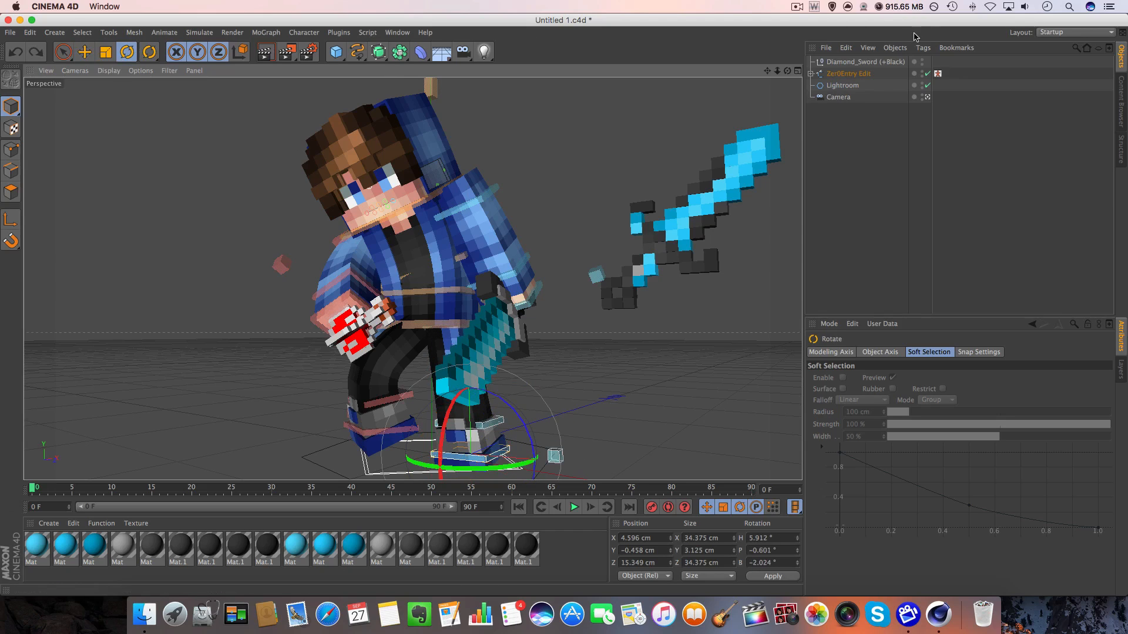
Leave the camera view and rotate the AnkleL controller to about H -4.7°, P -11.8° and B 3°.
left_click(927, 97)
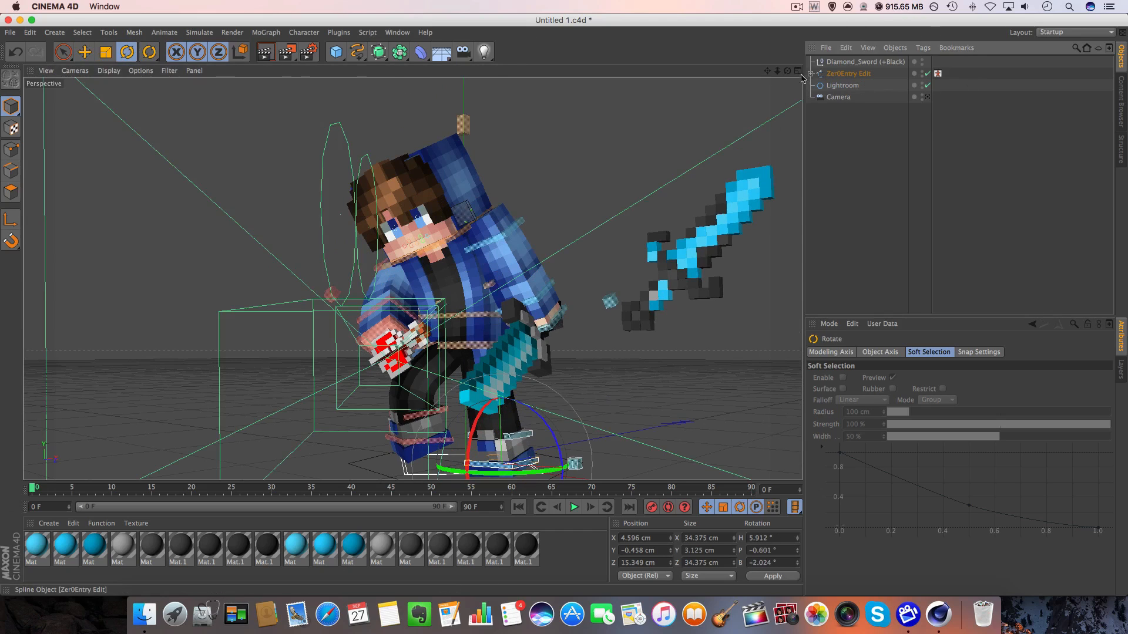
mouse_move(776, 70)
left_mouse_down()
mouse_move(773, 105)
mouse_move(789, 72)
mouse_move(802, 73)
mouse_move(784, 72)
left_mouse_up()
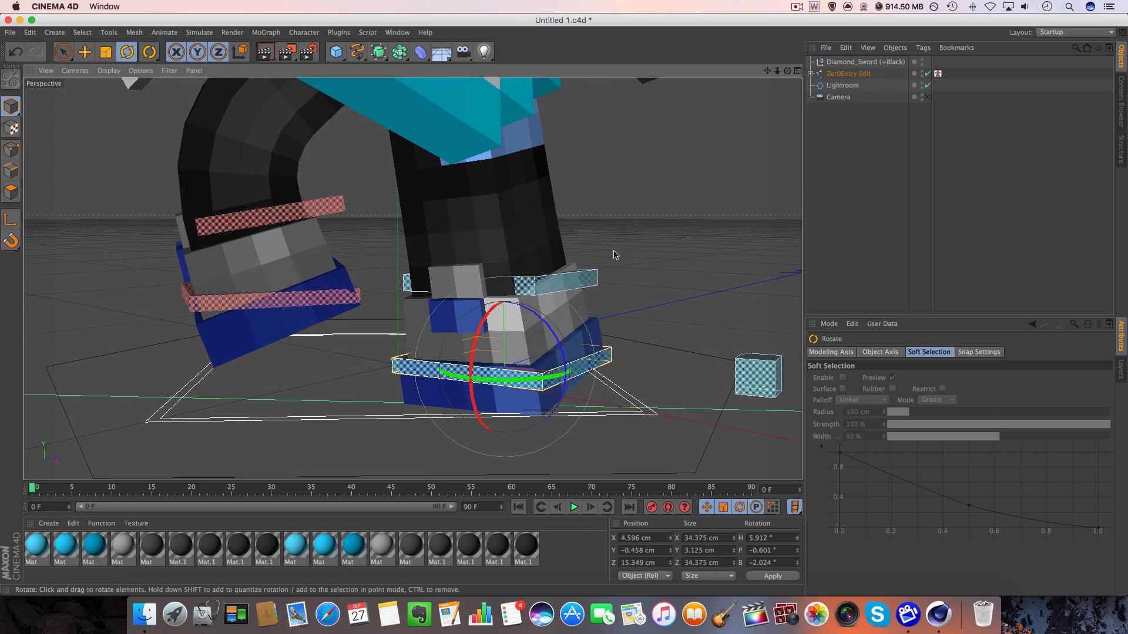
left_click(577, 301)
left_click(533, 284)
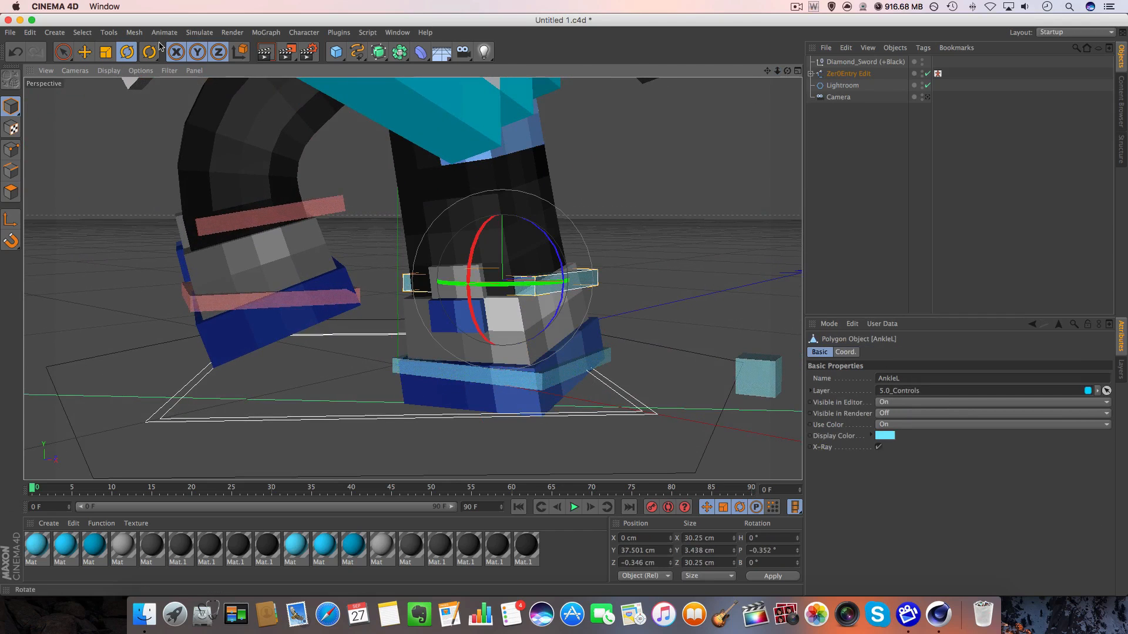
left_click_drag(428, 243, 432, 230)
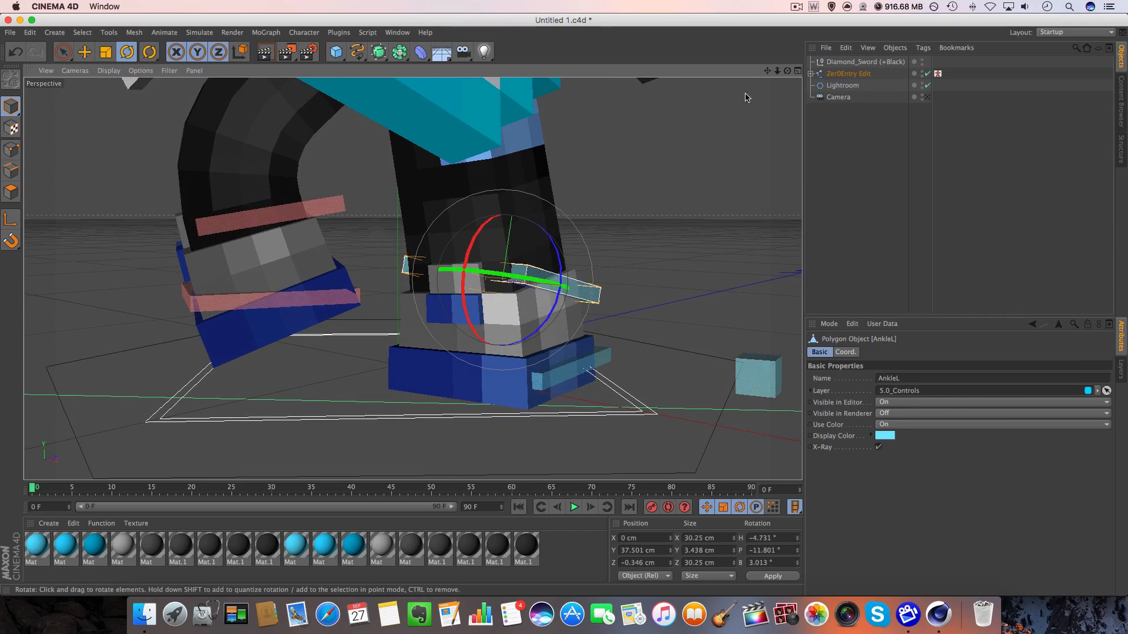
Adjust the AnkleL controller's rotation from front and side to about P -9.6° and B 5.6°.
left_click_drag(788, 71, 734, 60)
mouse_move(767, 71)
left_mouse_down()
mouse_move(757, 70)
mouse_move(784, 57)
mouse_move(768, 62)
mouse_move(783, 79)
left_mouse_up()
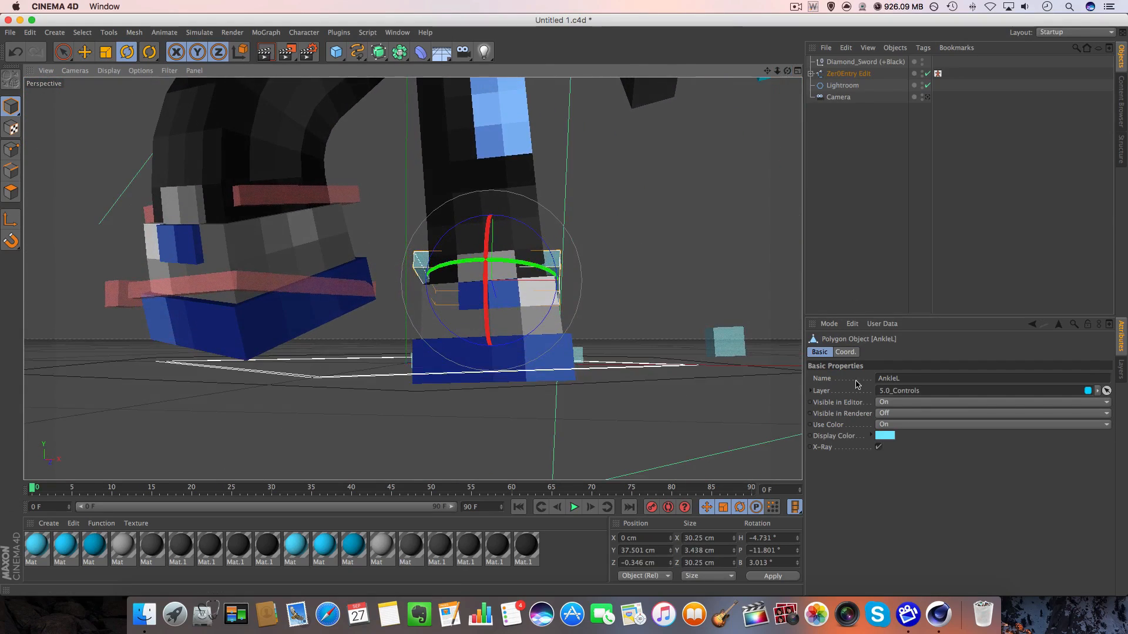
left_click_drag(555, 268, 552, 274)
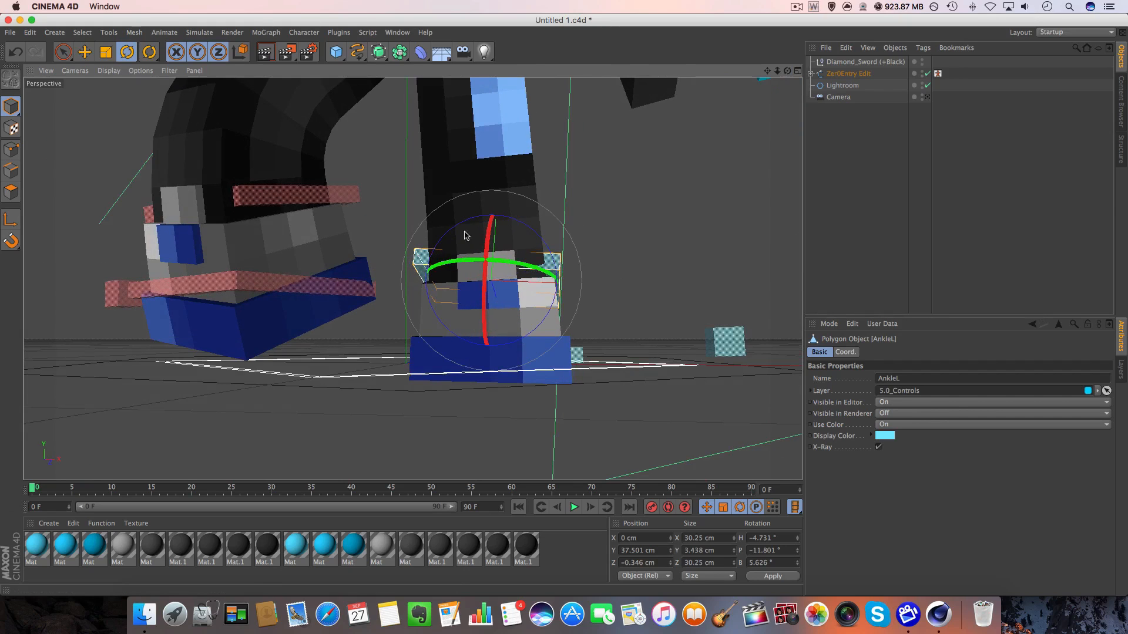
key("e")
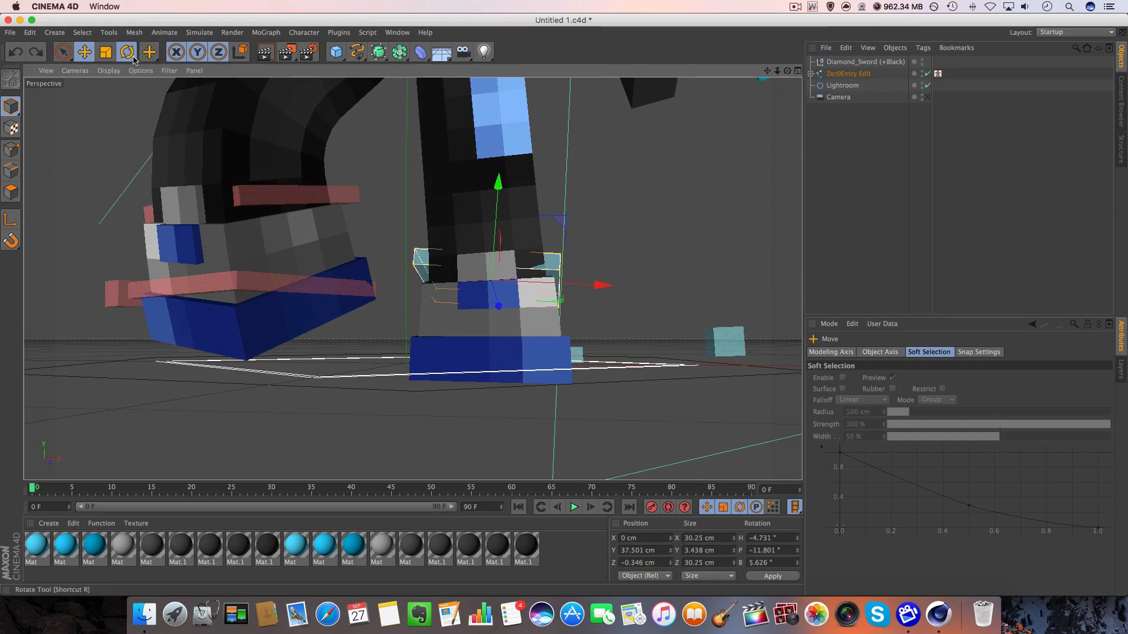
left_click(127, 52)
left_click_drag(787, 71, 614, 56)
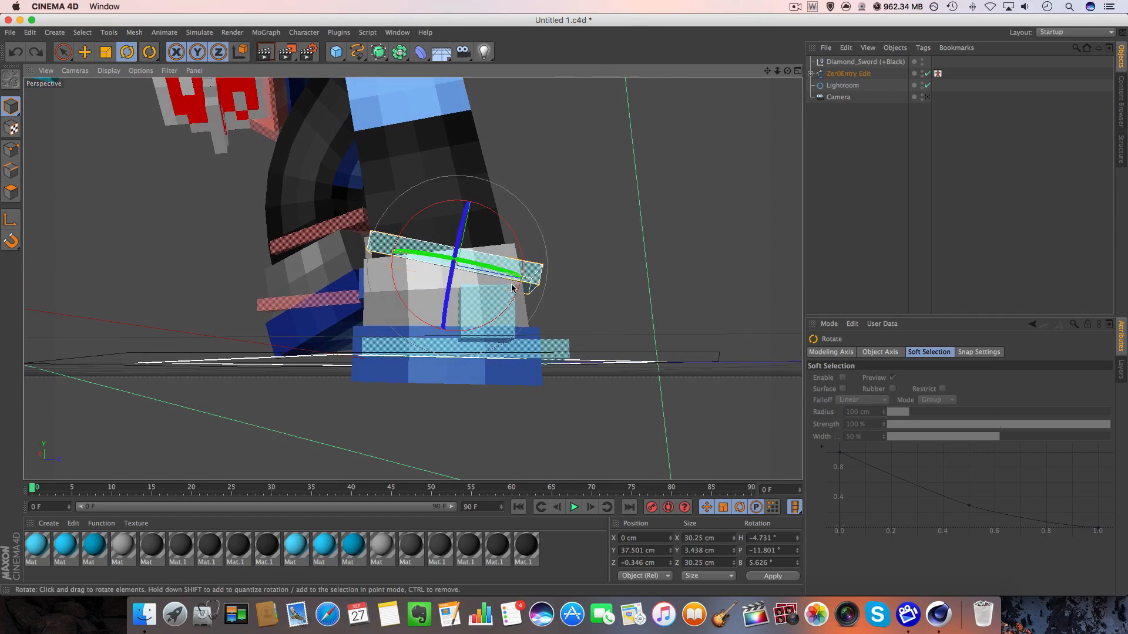
left_click_drag(513, 288, 520, 288)
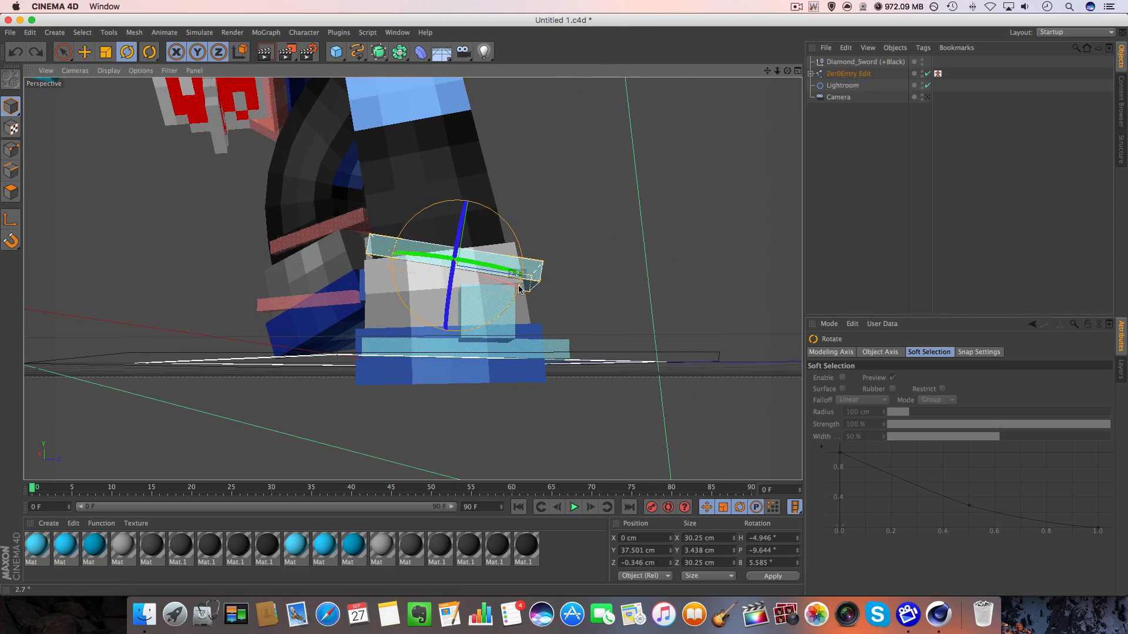
Bank the AnkleL controller to about 3.4° from behind to level the shoe with the ground.
left_click_drag(788, 70, 617, 86)
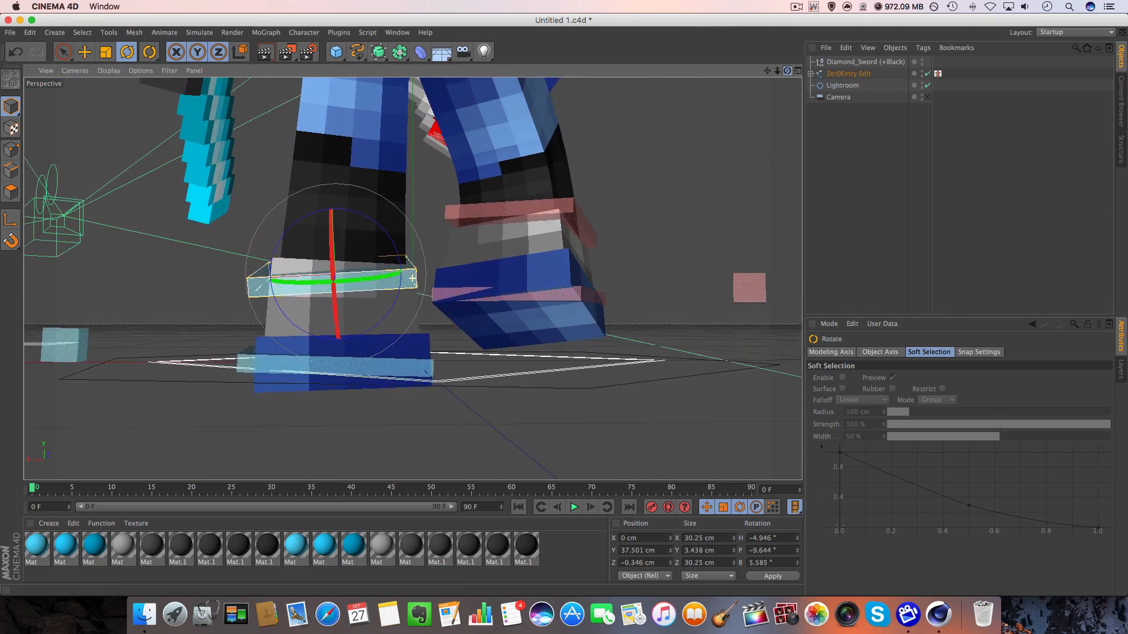
left_click_drag(623, 169, 621, 156)
left_click_drag(397, 290, 394, 295)
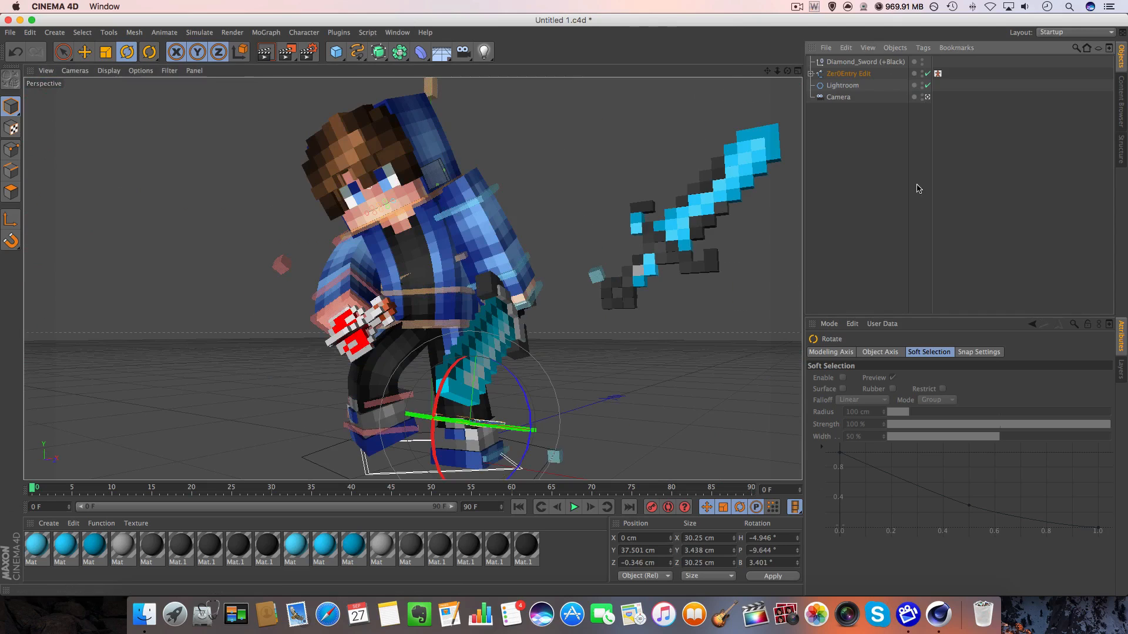
Return to the camera view and shift the right foot controller slightly to adjust the raised leg.
left_click(818, 308)
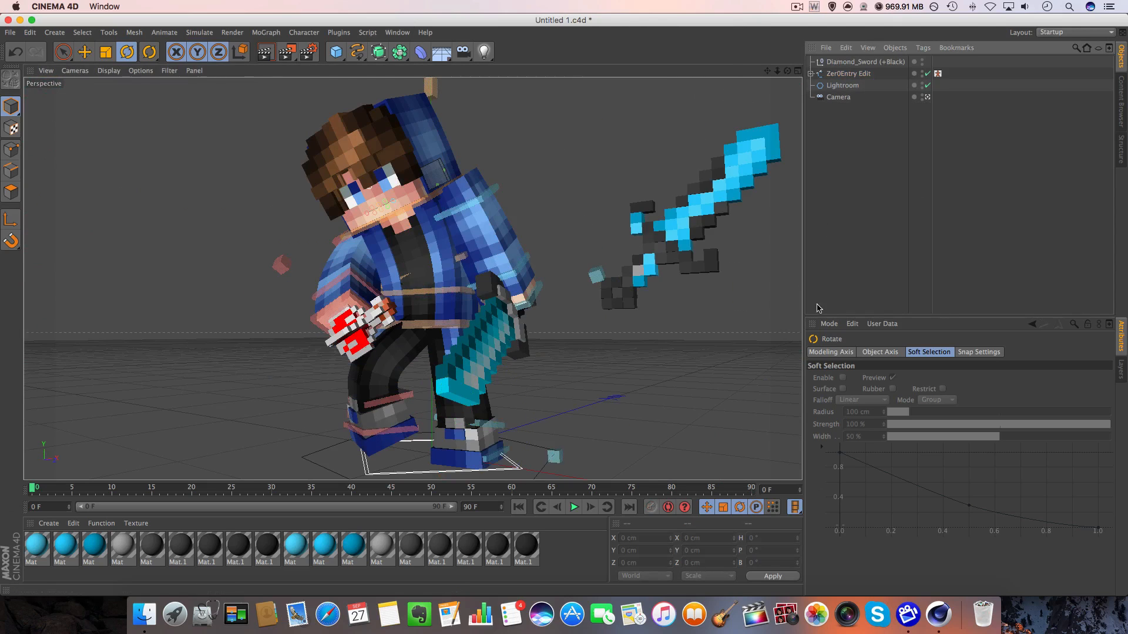
left_click(382, 432)
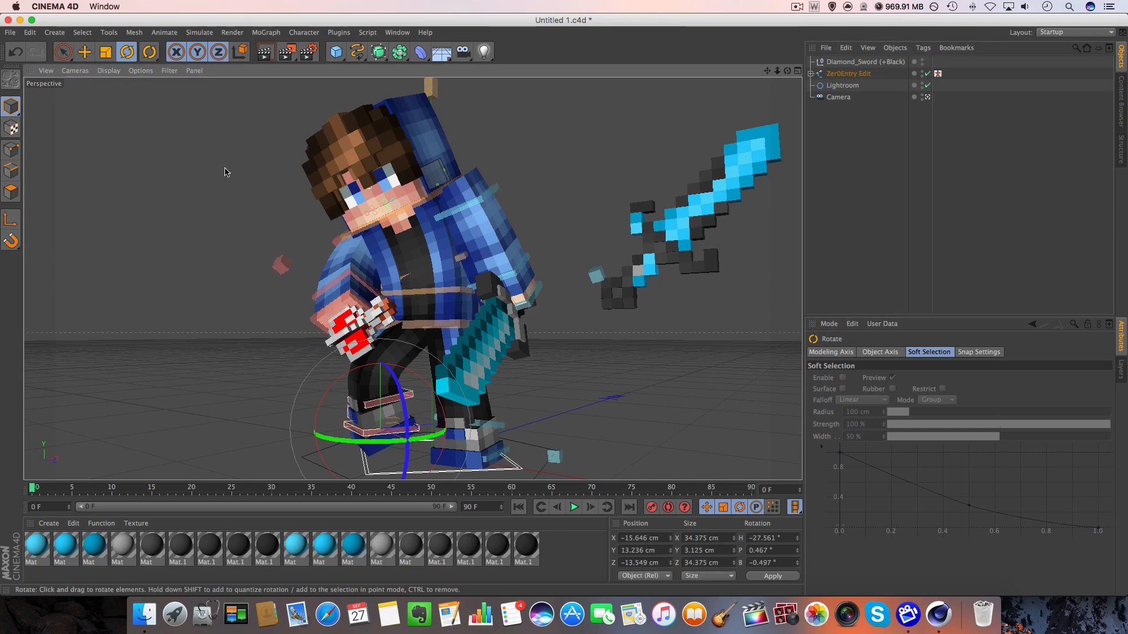
key("e")
left_click_drag(155, 151, 150, 154)
left_click(533, 177)
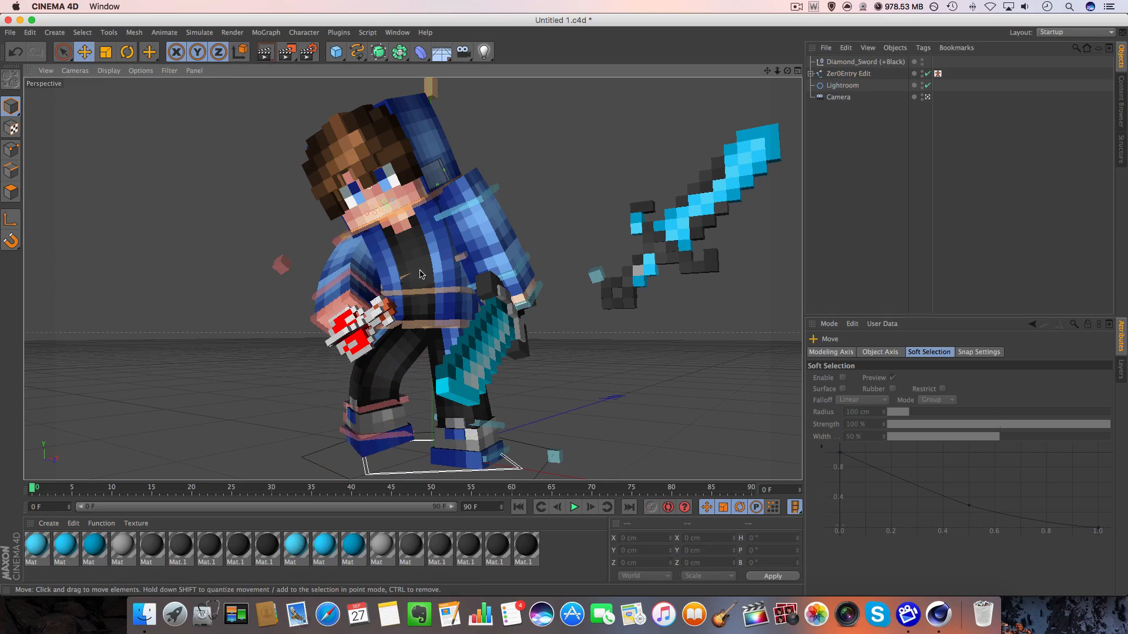
Rotate the waist controller to about H 1.3°, P 14.4° and B -3° to lean the upper body forward.
left_click(422, 319)
key("r")
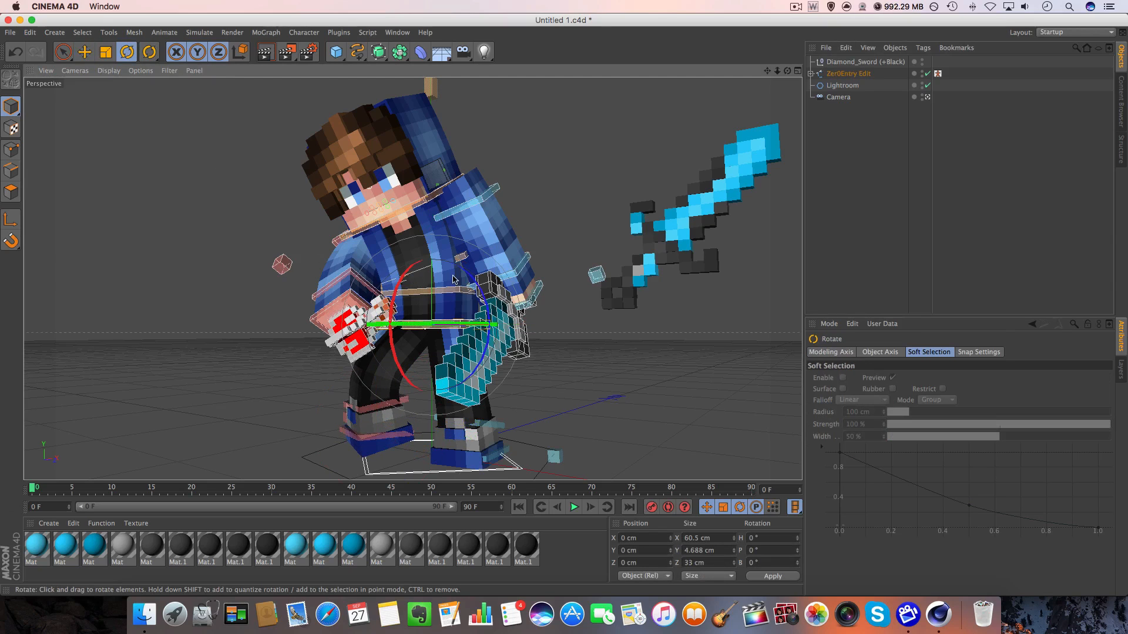
left_click_drag(406, 269, 431, 329)
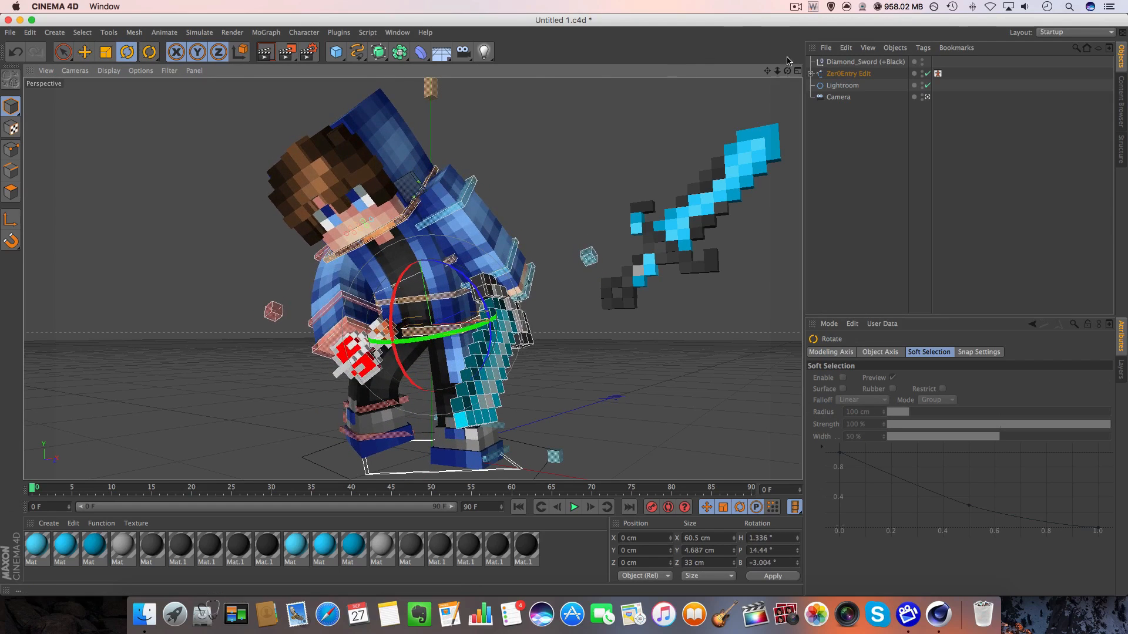
left_click_drag(786, 70, 785, 66)
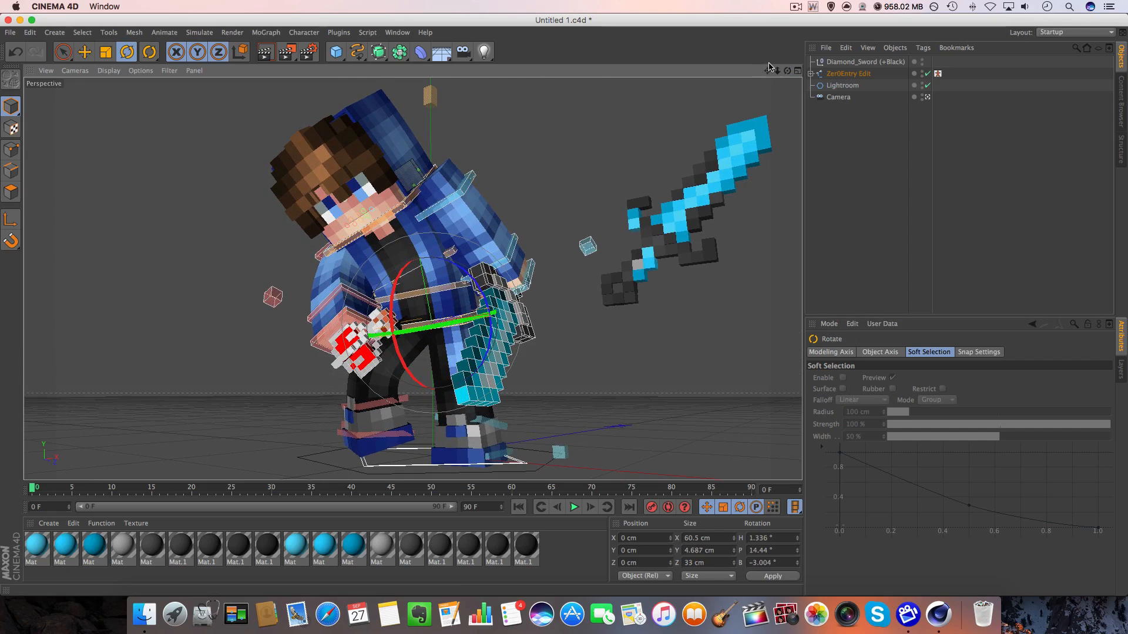
Rotate controlArmR to about H 91.8°, P -2.6° and B 69.4°, and readjust the head's tilt.
left_click(322, 252)
left_click_drag(258, 259, 362, 272)
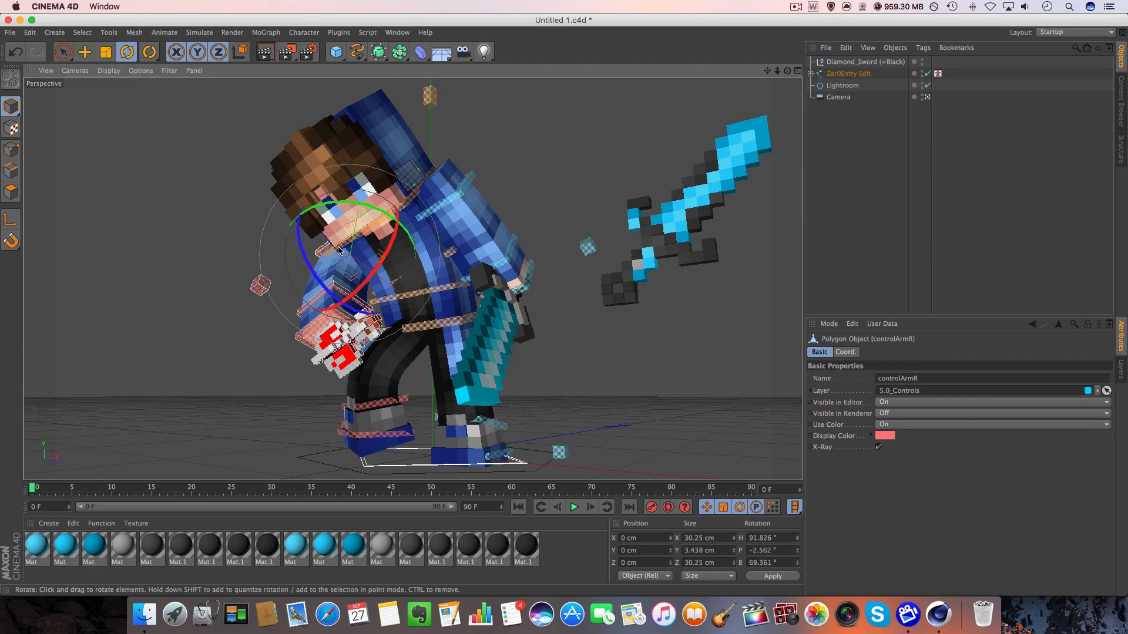
left_click(329, 251)
left_click_drag(359, 205, 345, 183)
left_click(436, 264)
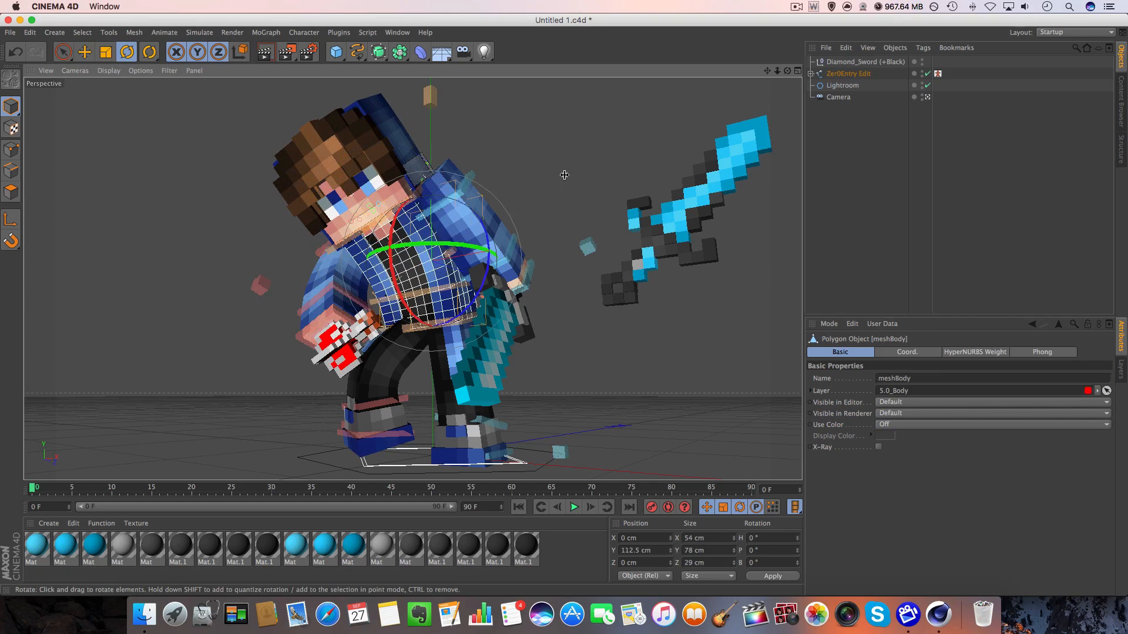
left_click(608, 142)
mouse_move(777, 71)
left_mouse_down()
mouse_move(793, 72)
mouse_move(773, 64)
left_mouse_up()
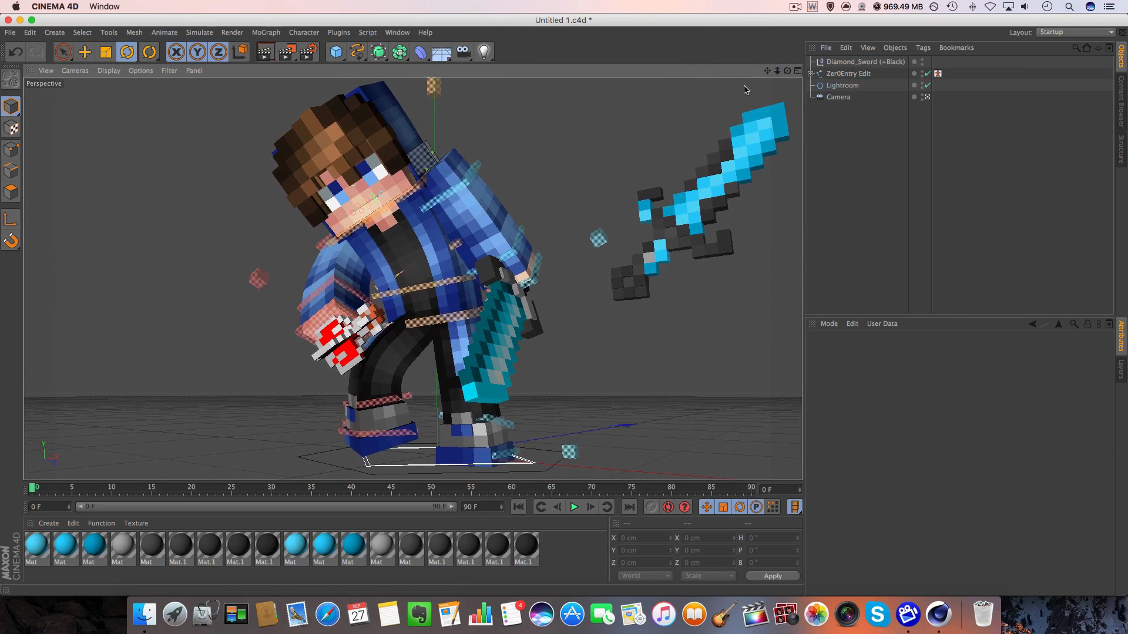
Raise the left arm outward with the goalArmL_L controller and angle its hand across the body.
left_click(477, 175)
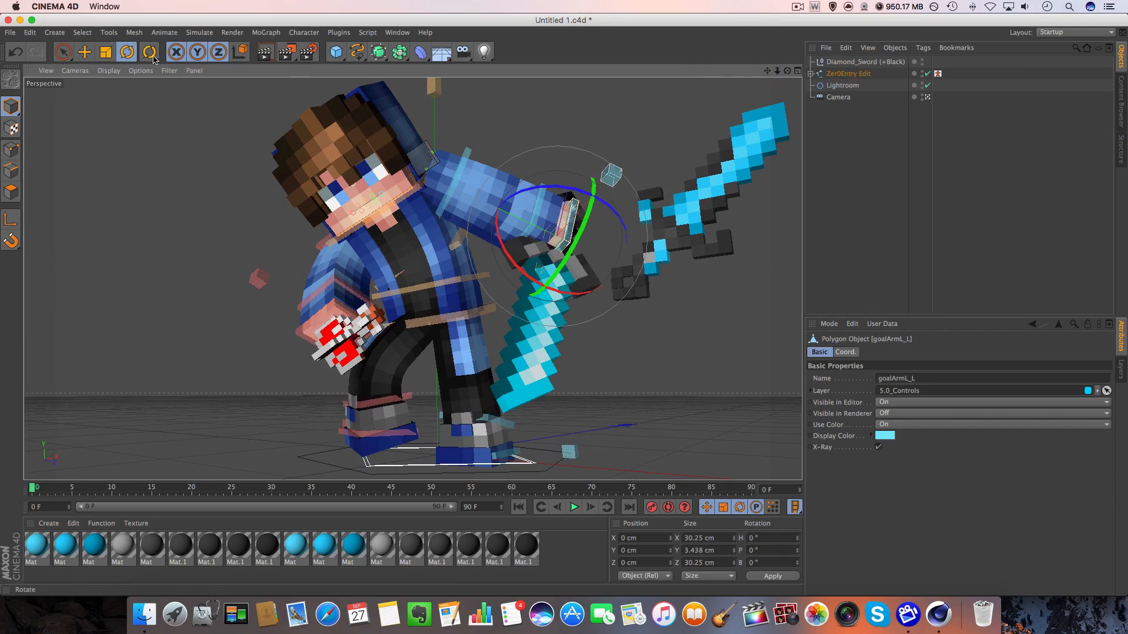
left_click(84, 52)
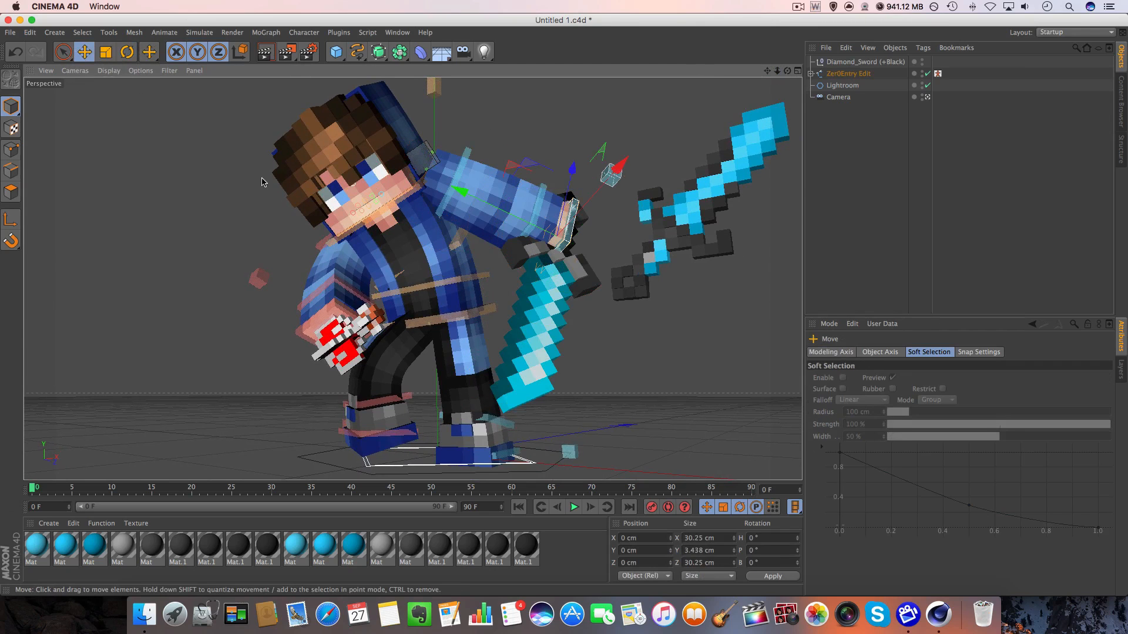
left_click_drag(472, 251, 438, 290)
left_click_drag(459, 247, 601, 277)
left_click(607, 423)
left_click(635, 343)
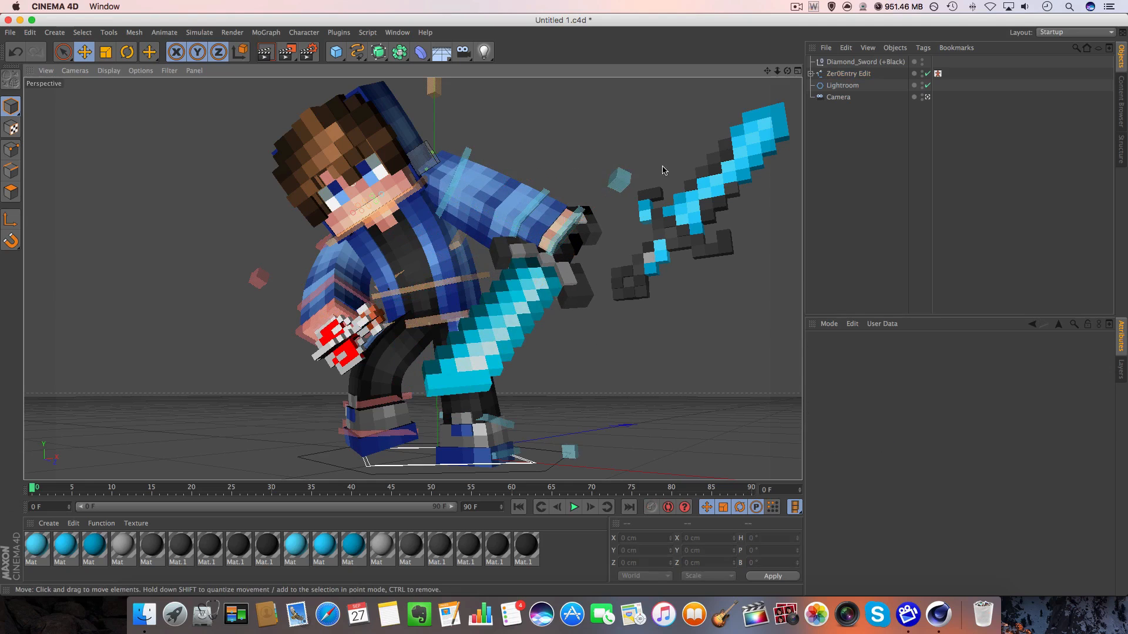
Rotate the separate Diamond_Sword to about H -150.4°, P 31.9° and B 99.1° so its blade points downward.
left_click(715, 164)
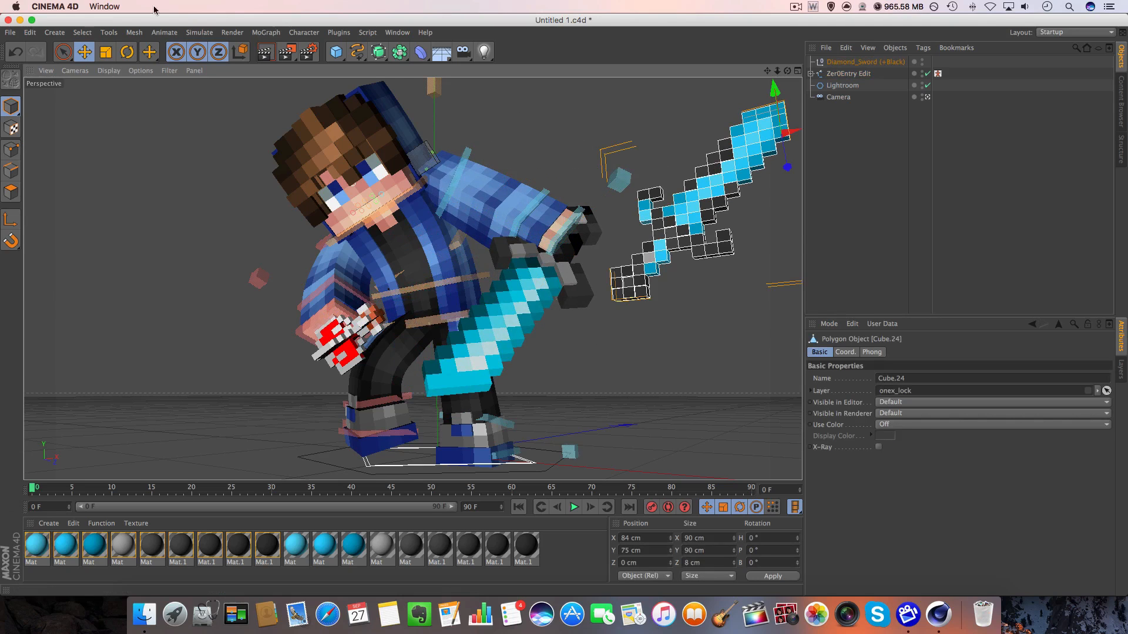
left_click(127, 51)
left_click_drag(617, 235, 700, 234)
left_click_drag(706, 93, 699, 154)
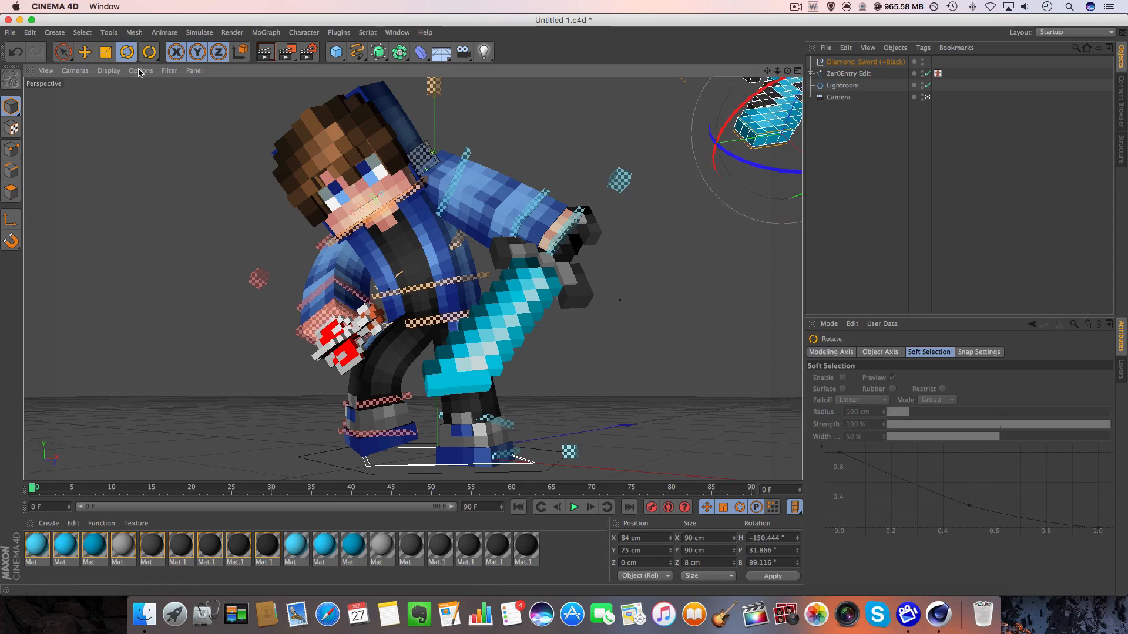
Move the Diamond_Sword toward the left hand, to about X -43.2, Y -10 and Z -73.7 cm.
left_click(84, 52)
left_click_drag(175, 312, 74, 437)
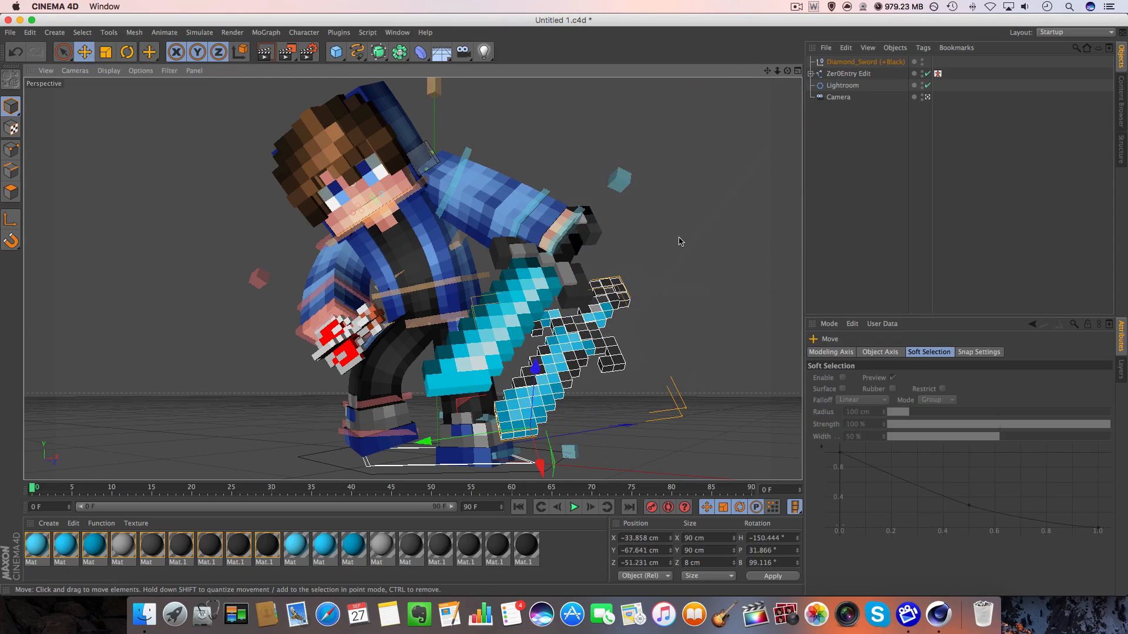
left_click_drag(679, 238, 657, 210)
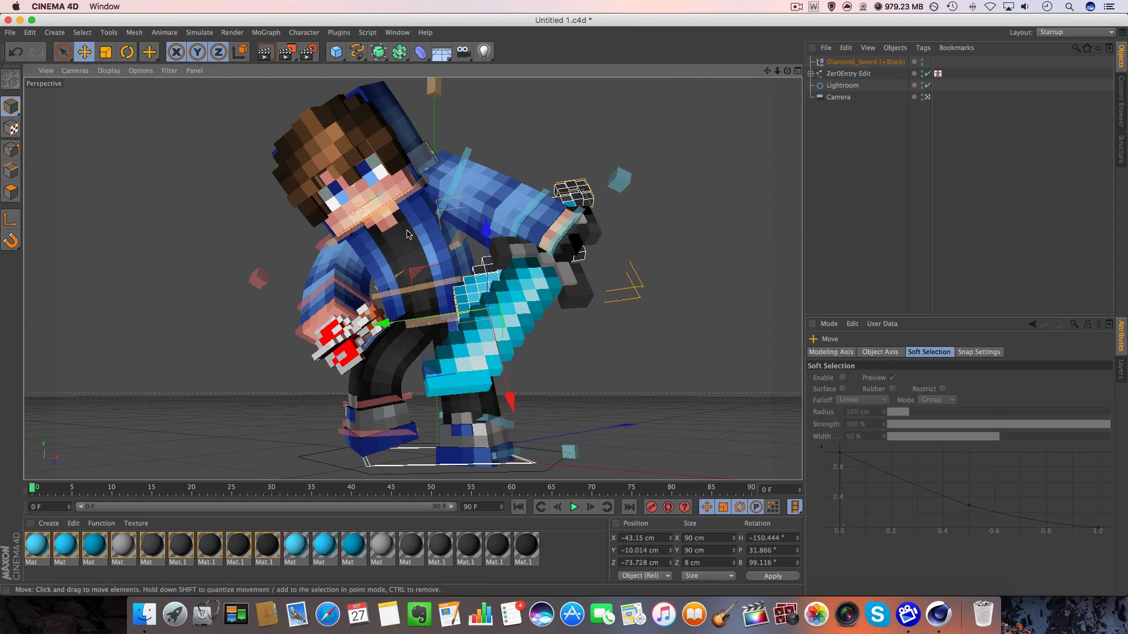
Leave the camera view and move the Diamond_Sword into the left hand at about X -23.8, Y -42.1 and Z -119.7 cm.
left_click(928, 97)
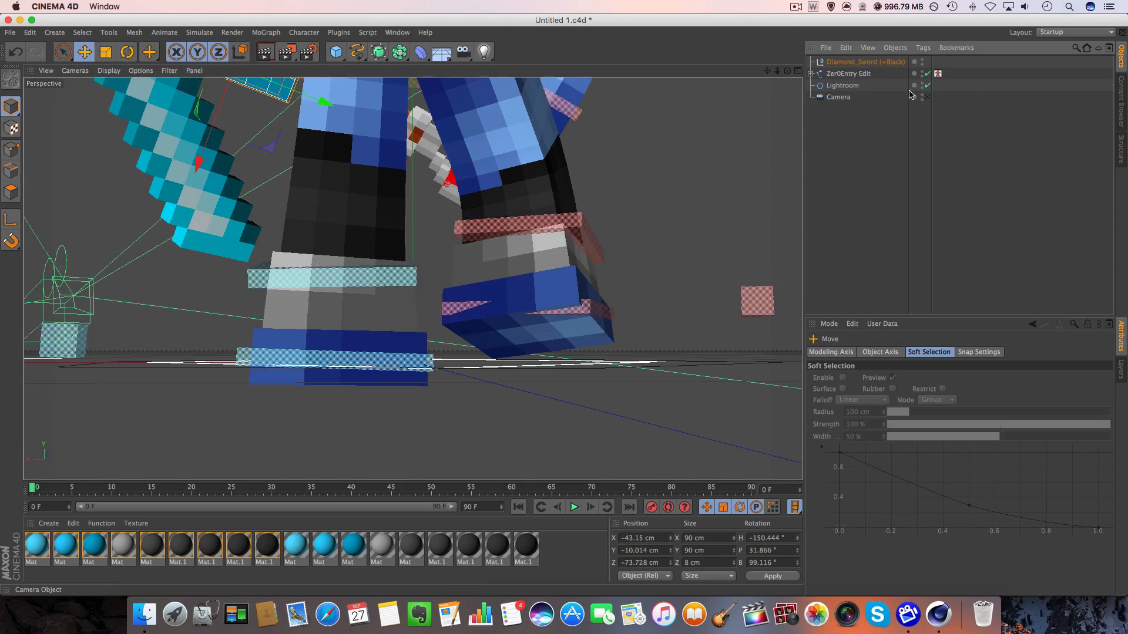
left_click_drag(787, 70, 693, 71)
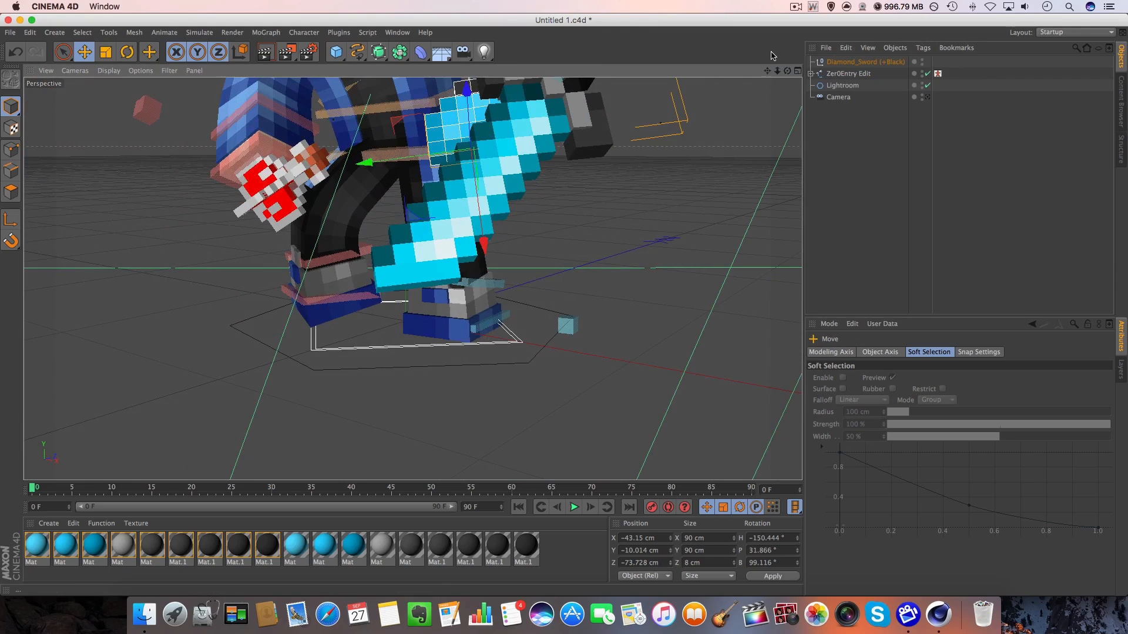
left_click_drag(767, 71, 693, 72)
left_click_drag(421, 283, 404, 371)
left_click_drag(787, 72, 679, 115)
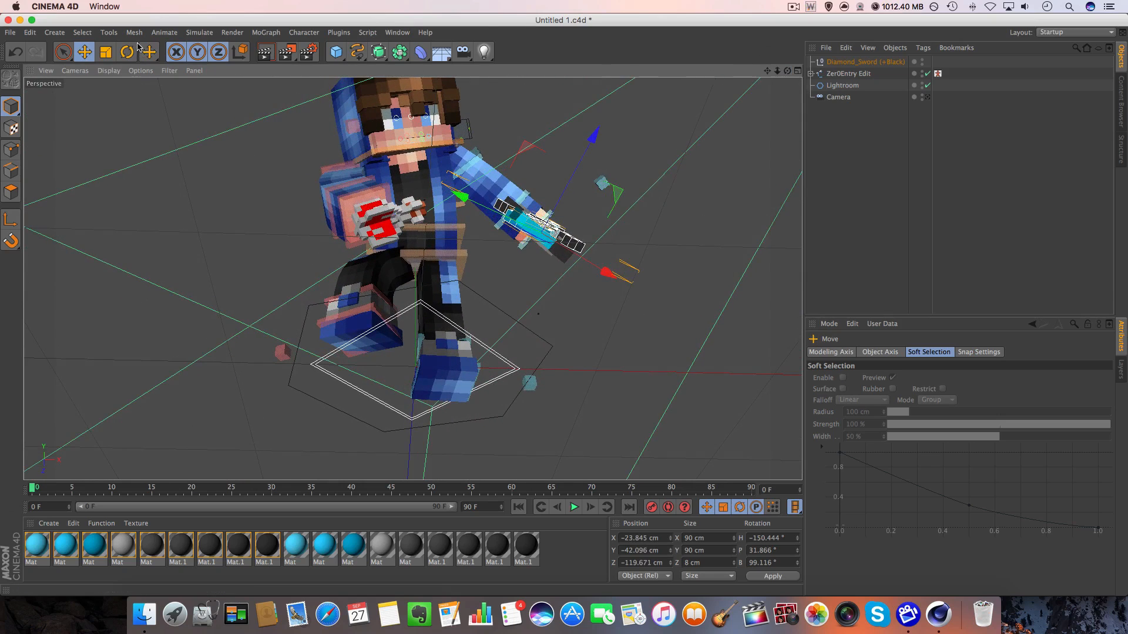
Align the Diamond_Sword with the left hand by rotating it to about H -136.5°, P 25.8° and B 89.5°.
key("r")
mouse_move(719, 186)
left_mouse_down()
mouse_move(727, 194)
mouse_move(710, 234)
mouse_move(711, 178)
left_mouse_up()
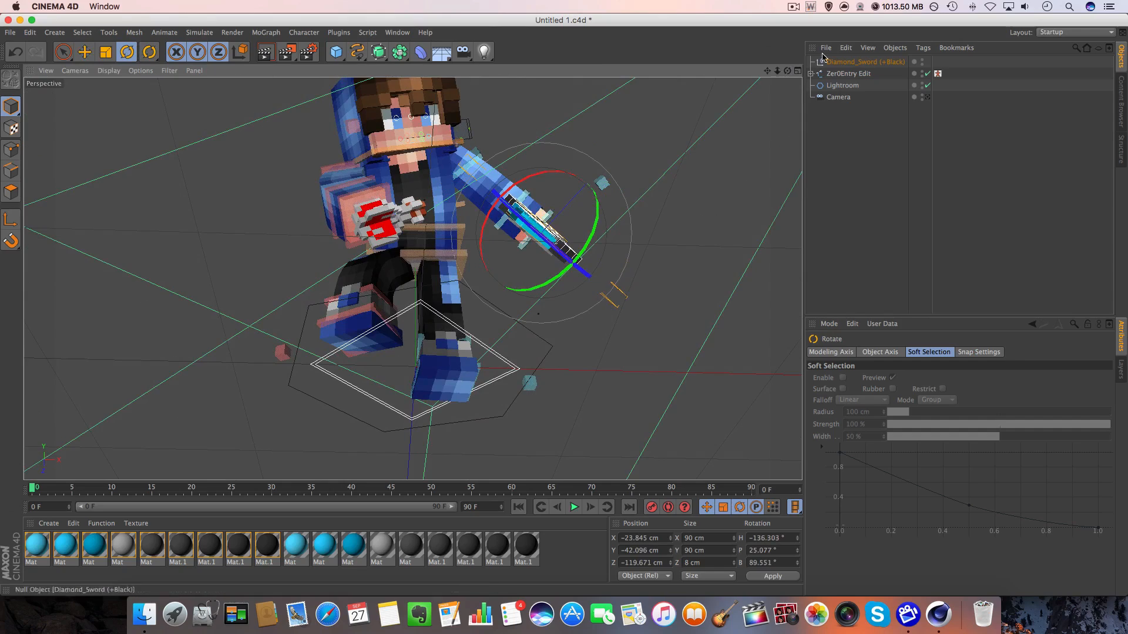
left_click_drag(787, 71, 656, 101)
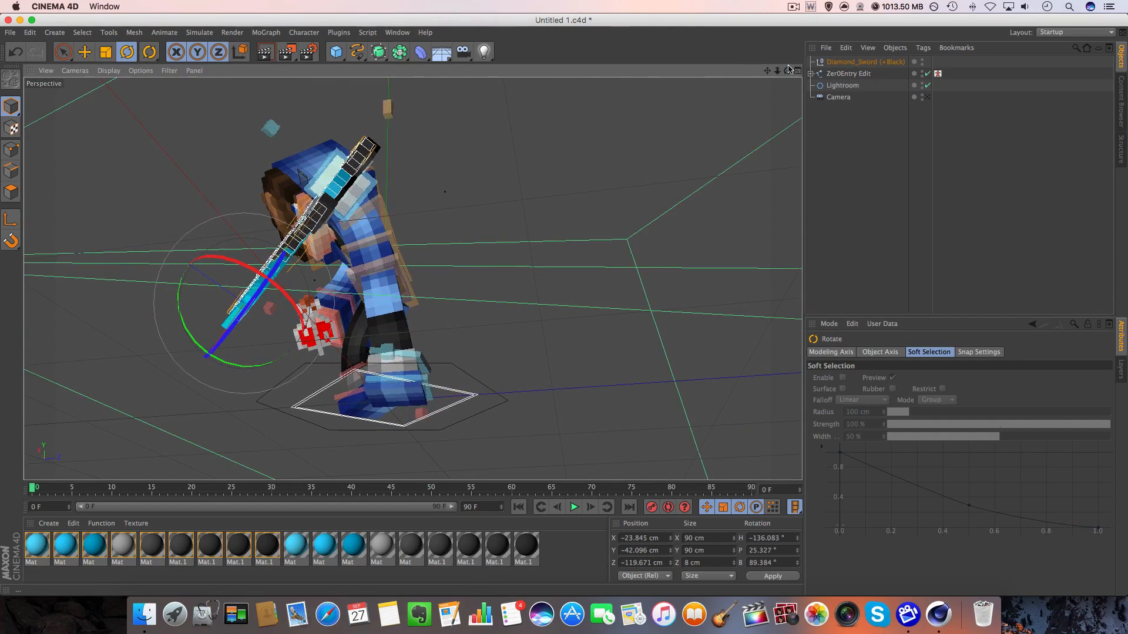
left_click_drag(787, 70, 722, 89)
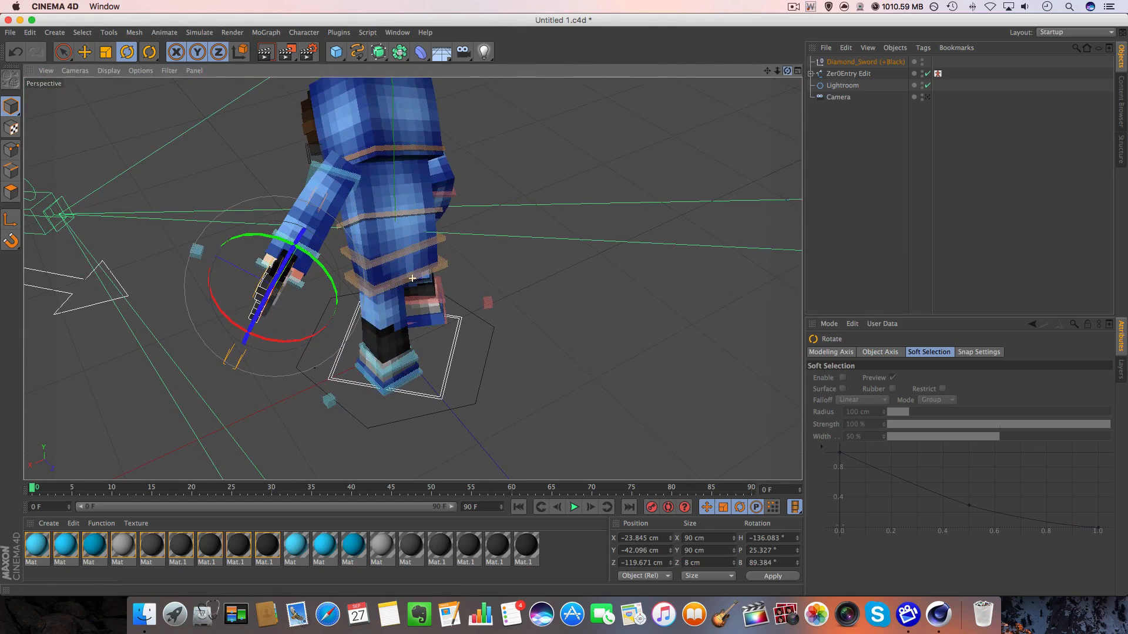
left_click_drag(640, 183, 637, 184)
Turn off the Zer0Entry Edit rig's left-hand Infinite Swords item.
left_click(846, 74)
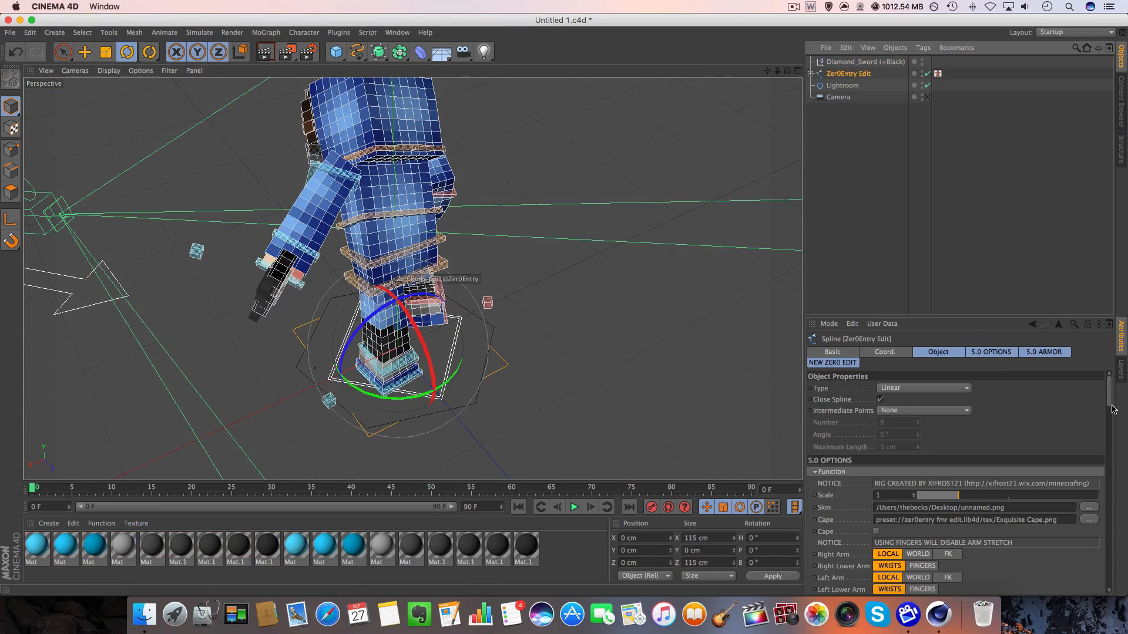
left_click_drag(1109, 401, 1109, 568)
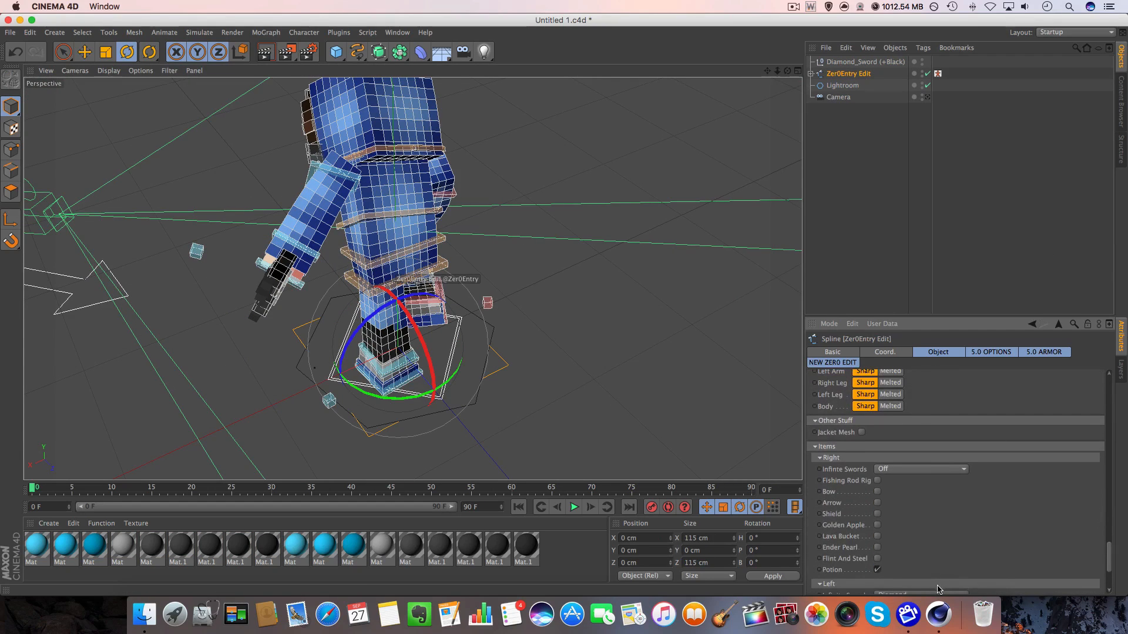
left_click(938, 589)
left_click(933, 528)
left_click(807, 72)
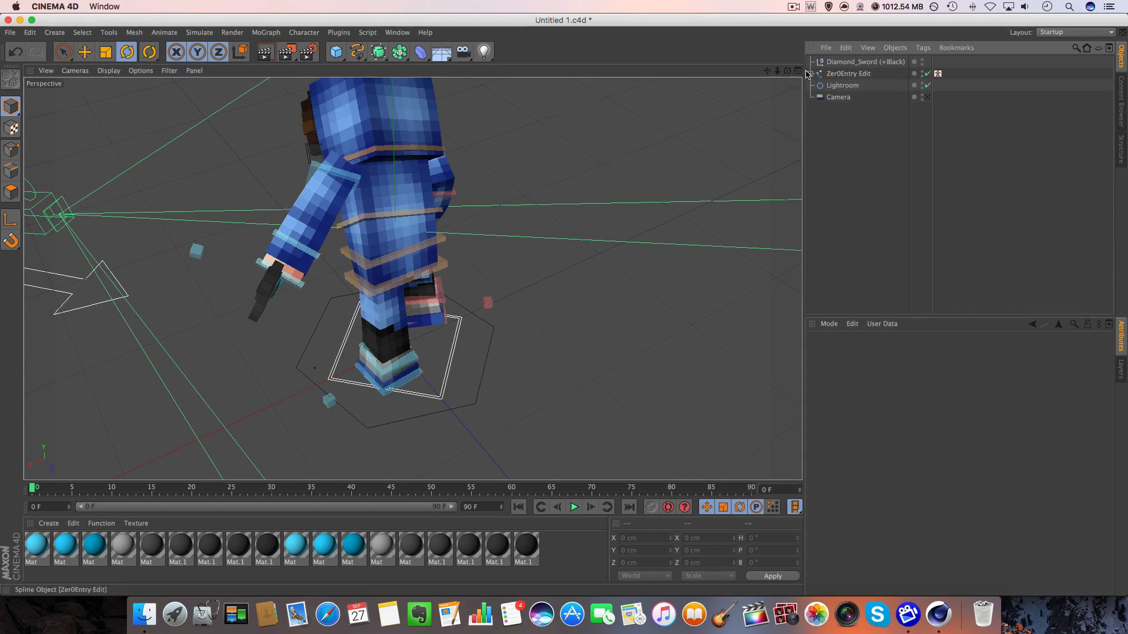
Bank the Diamond_Sword to about 91.5° and move it to about X -29.4, Y -38 and Z -123.1 cm.
left_click_drag(787, 70, 905, 56)
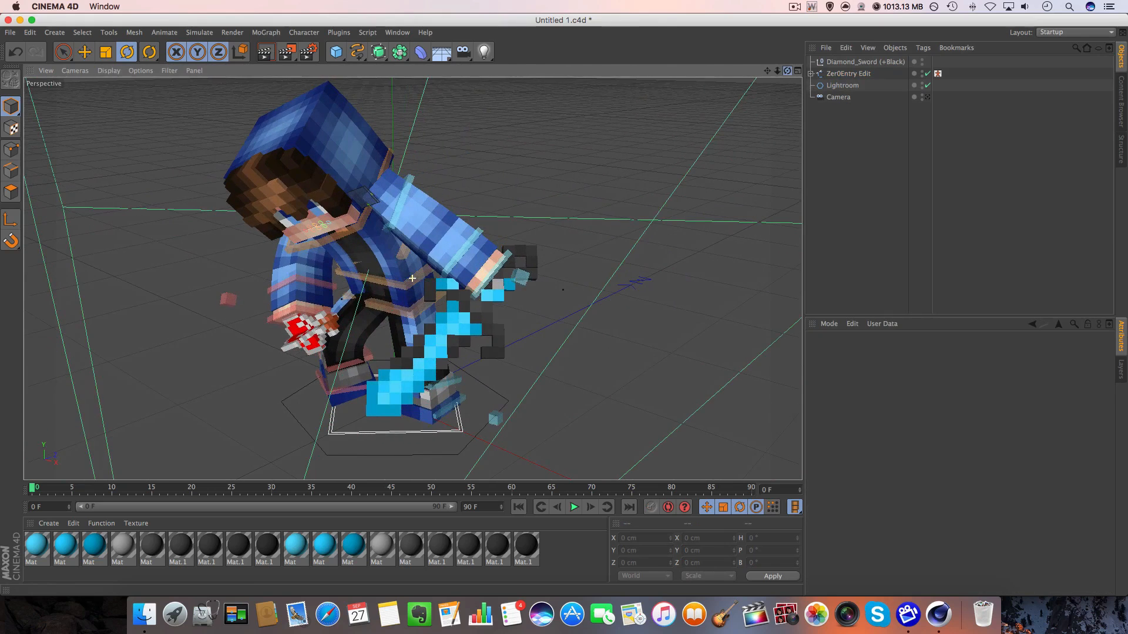
left_click(331, 409)
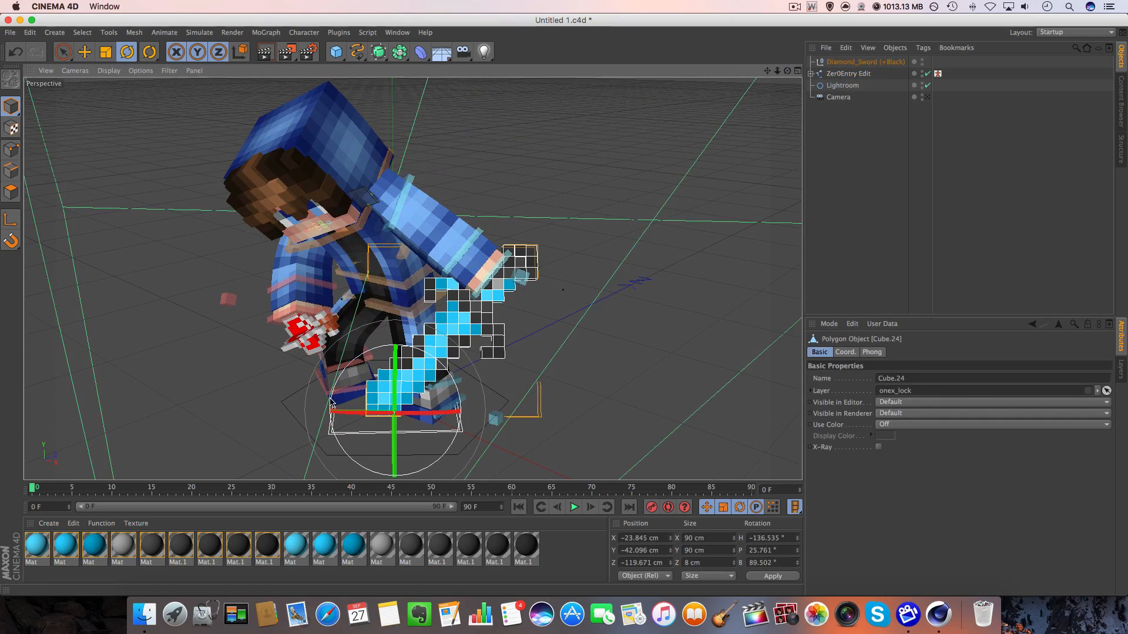
left_click_drag(332, 402, 329, 411)
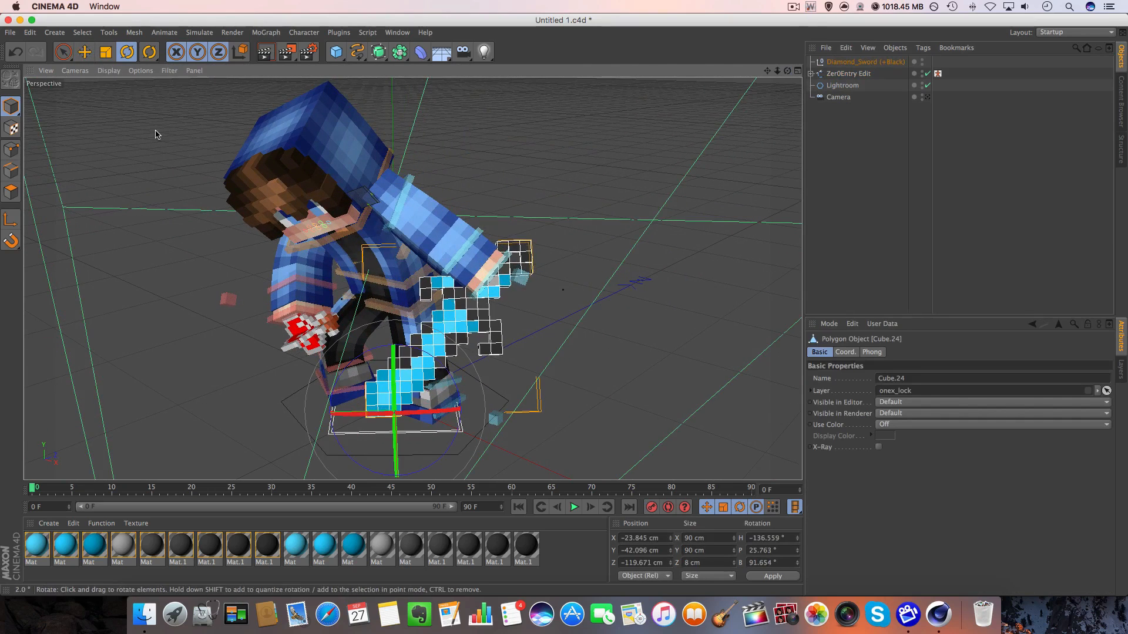
key("e")
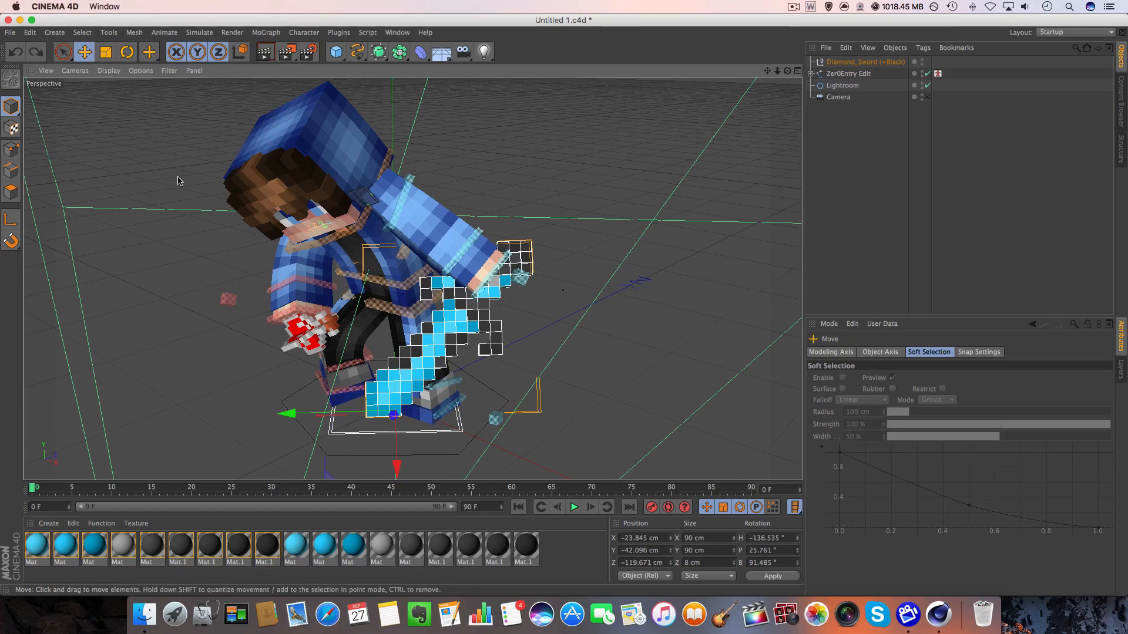
left_click_drag(339, 298, 328, 289)
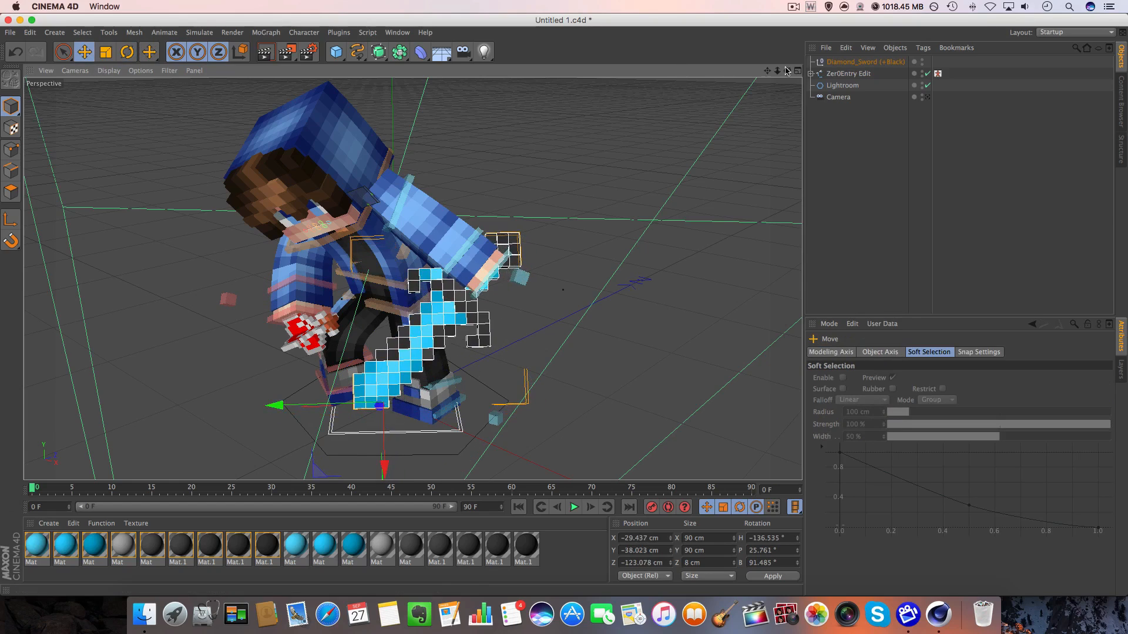
Fine-tune the Diamond_Sword's position to about X -31.7, Y -39.6 and Z -120.7 cm, and return to the camera view.
left_click_drag(787, 70, 722, 112)
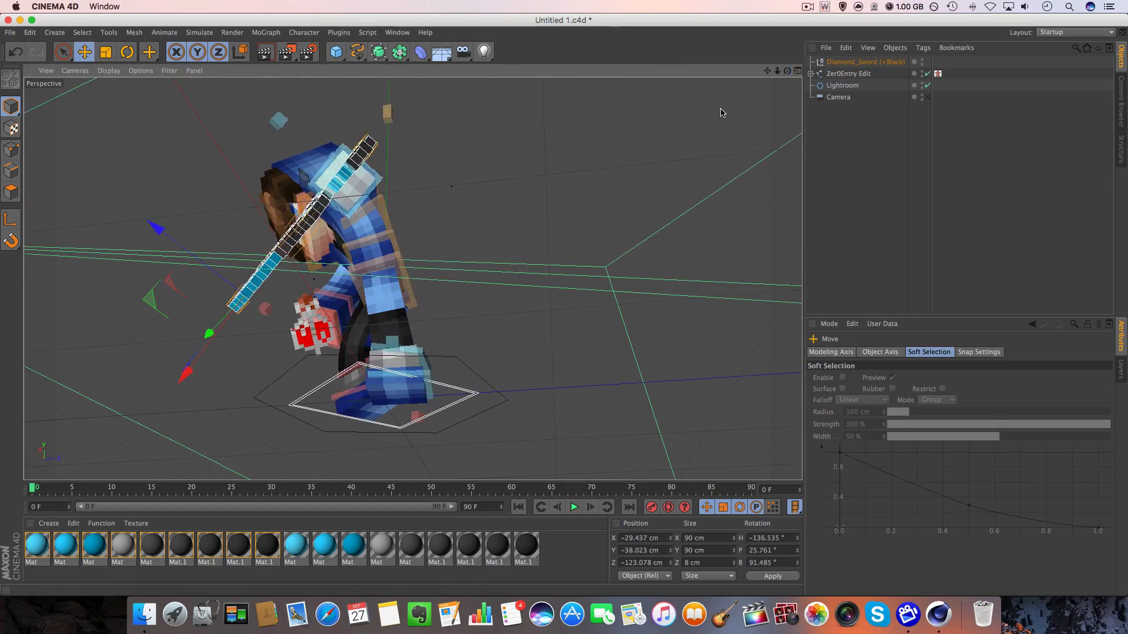
left_click_drag(173, 240, 179, 237)
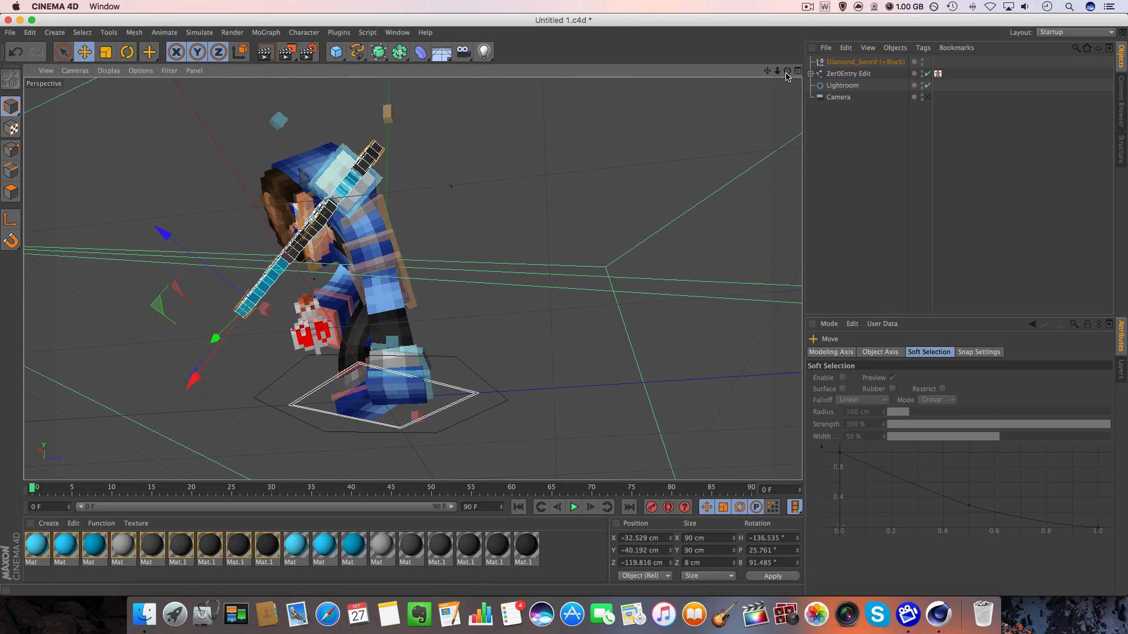
left_click_drag(786, 72, 915, 77)
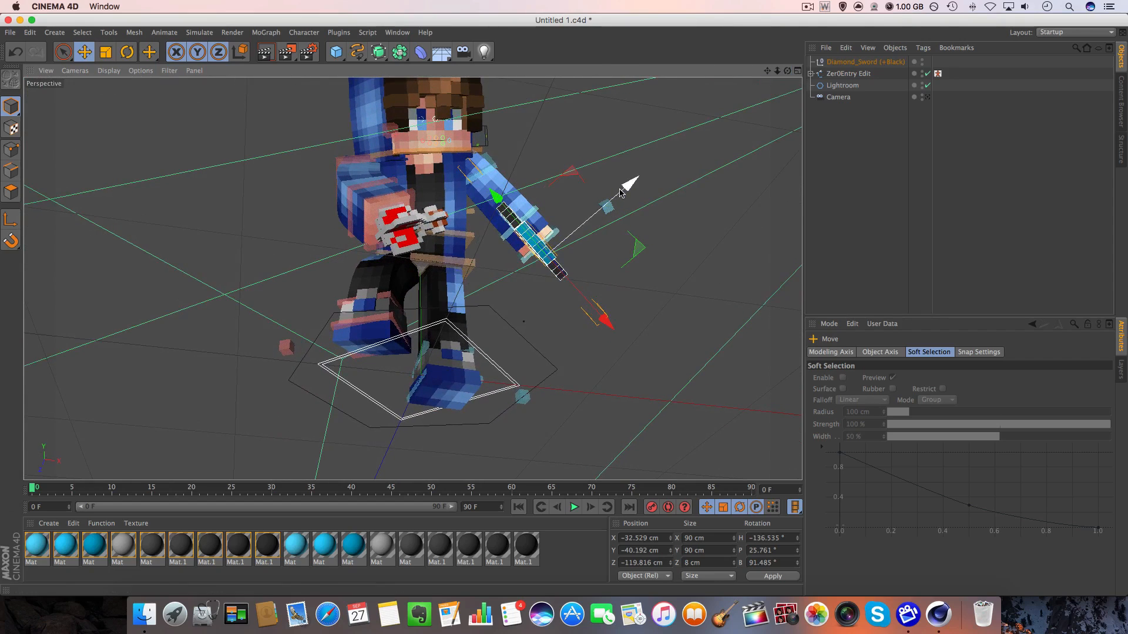
left_click_drag(628, 185, 630, 183)
left_click_drag(787, 71, 787, 71)
left_click_drag(580, 292, 281, 130)
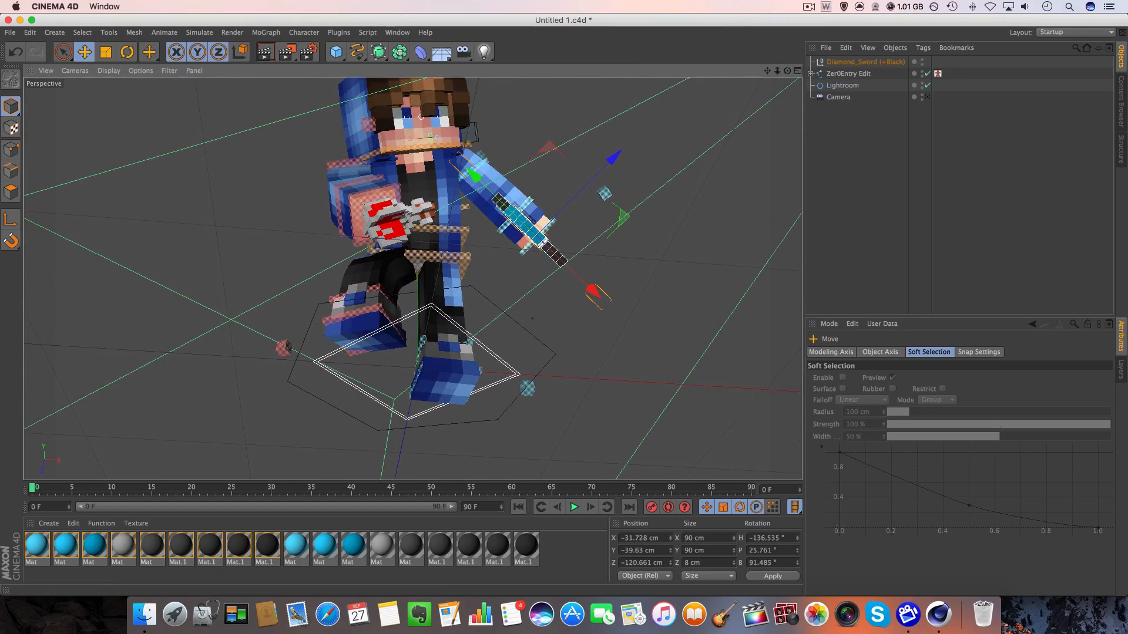
left_click(926, 98)
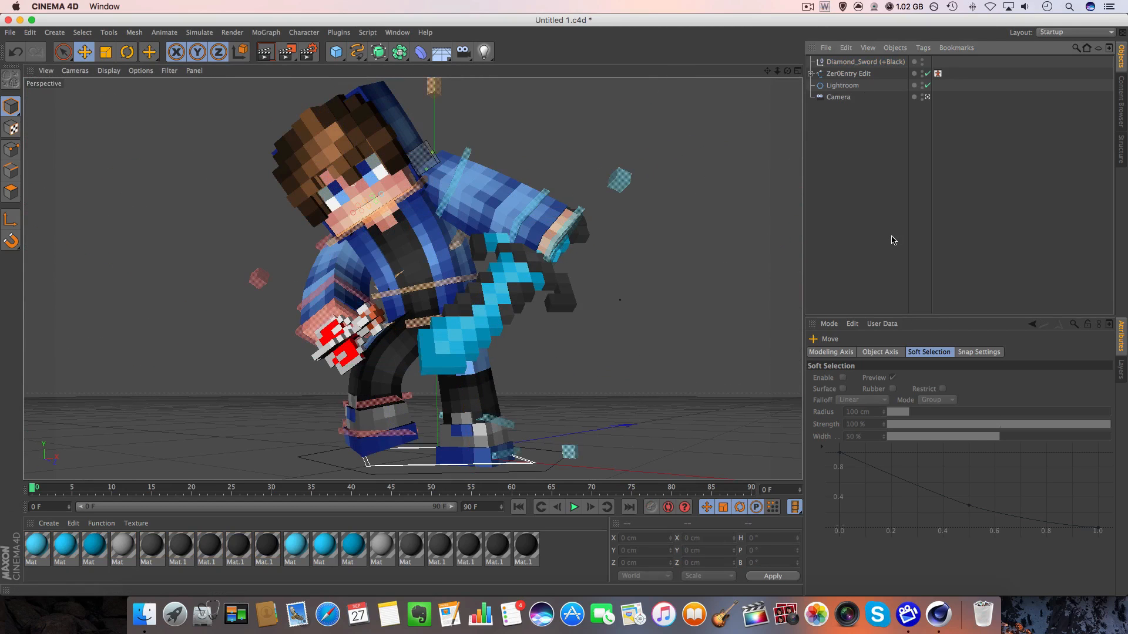
Open the rig's mouth slightly and lower its mouth expression control to about Y -2.5 cm for a frown, returning to the camera view.
left_click(928, 97)
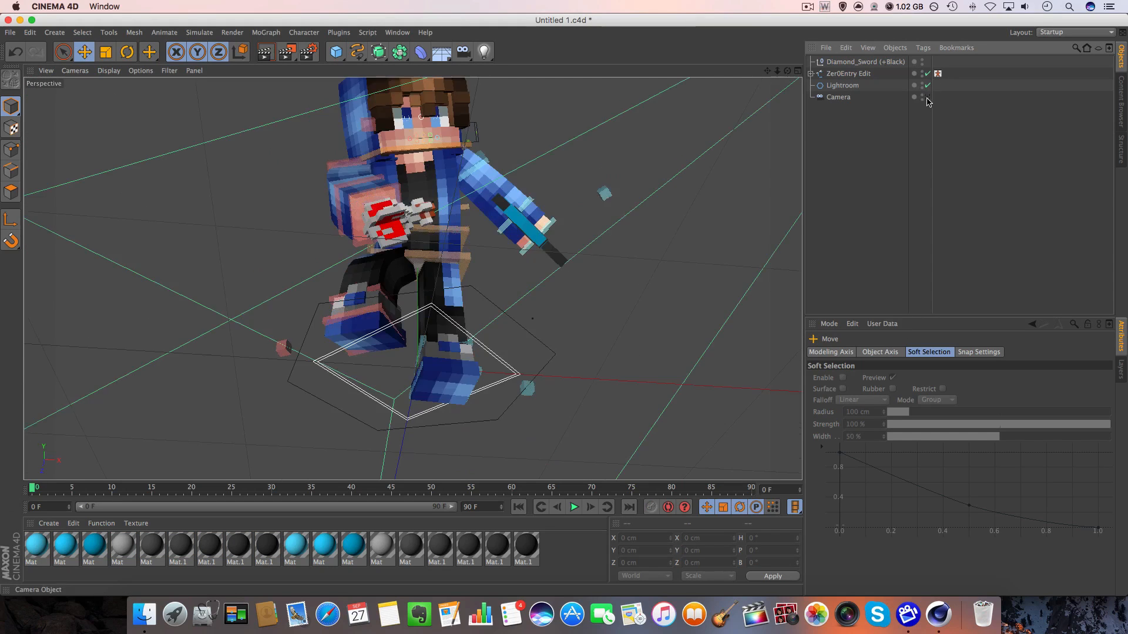
left_click_drag(787, 70, 617, 190)
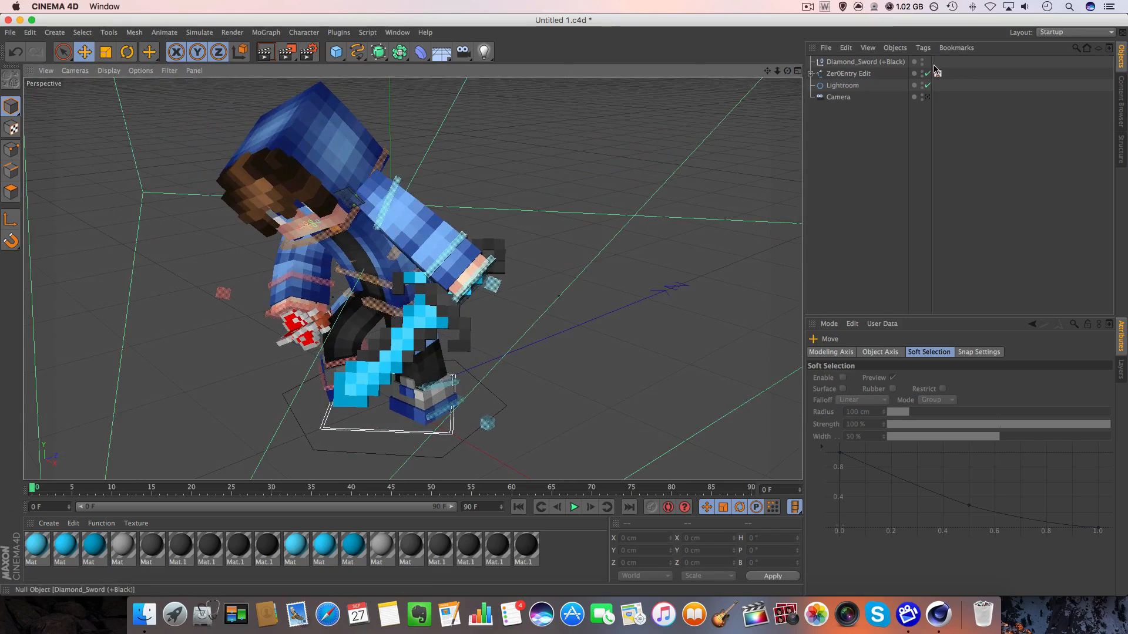
left_click(928, 97)
left_click(928, 96)
left_click_drag(787, 70, 860, 56)
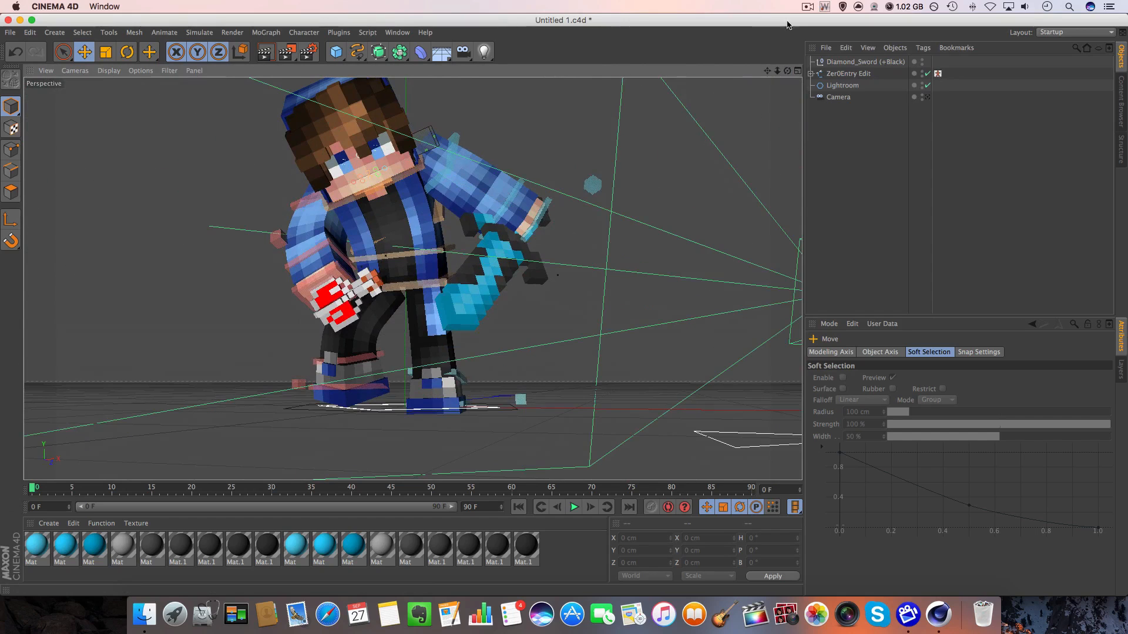
left_click_drag(777, 70, 820, 490)
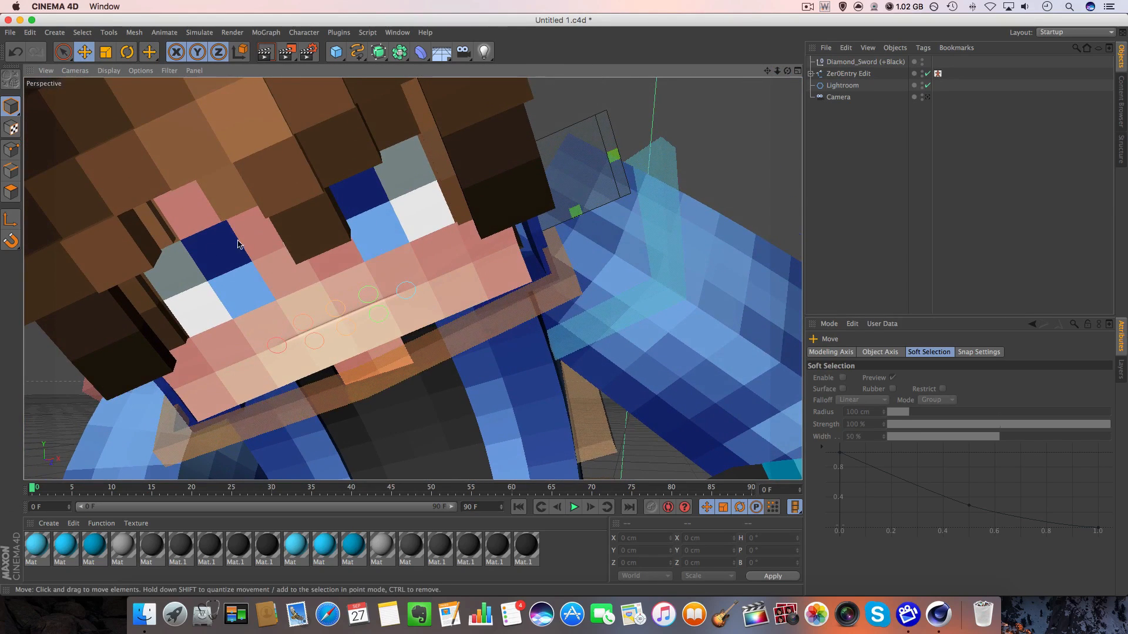
left_click(576, 215)
left_click_drag(567, 183, 619, 147)
left_click(616, 161)
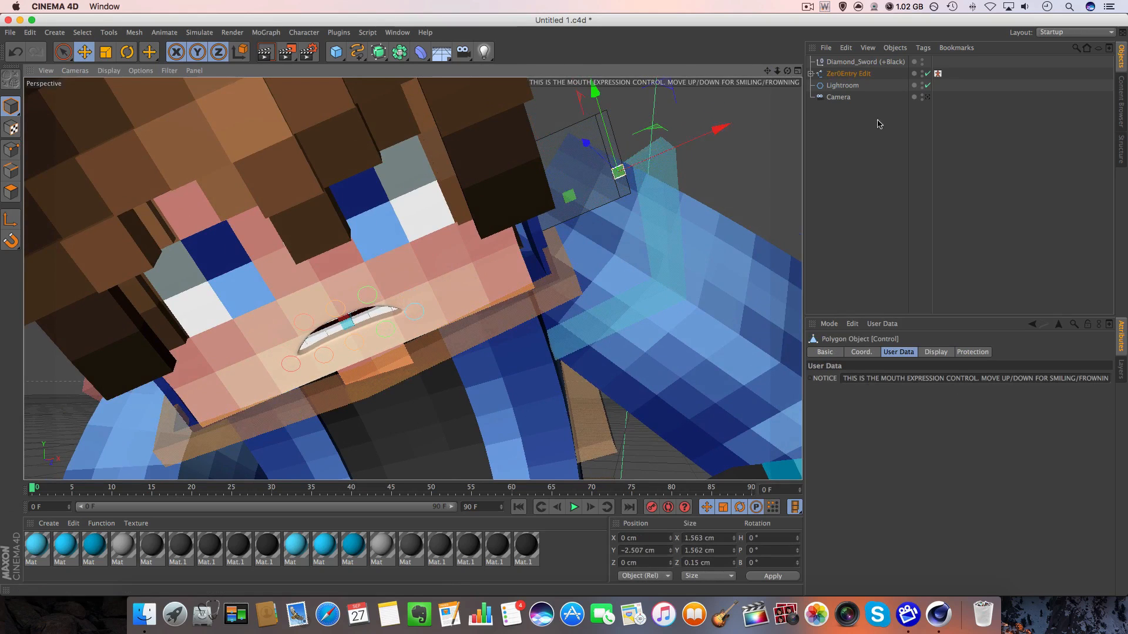
left_click(925, 98)
left_click(758, 119)
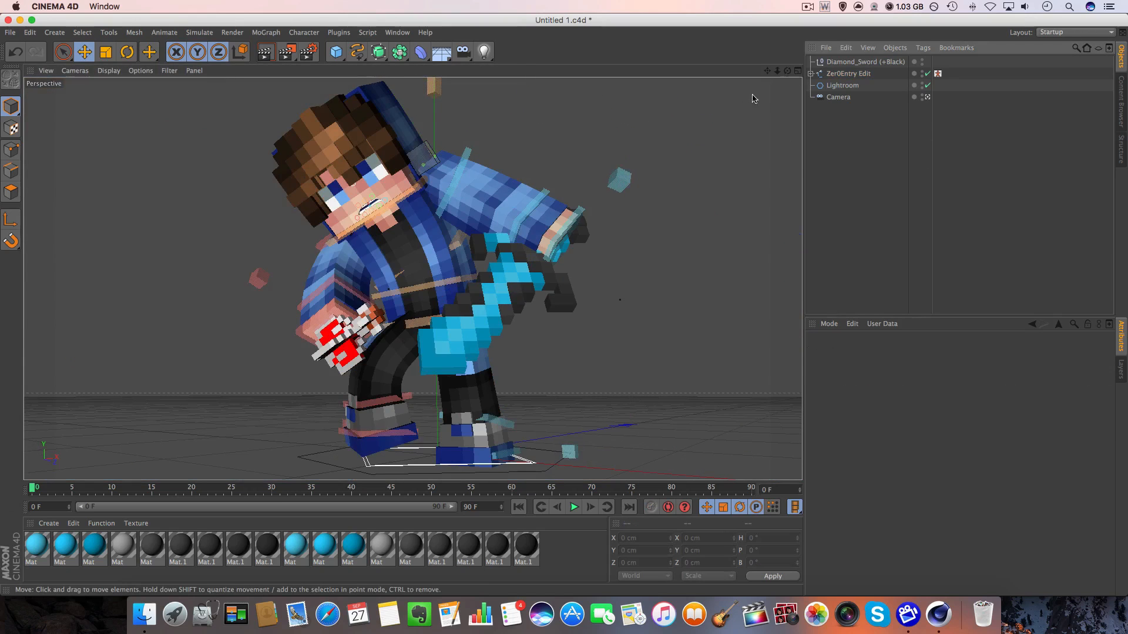
Reframe the scene camera slightly closer to the posed character.
left_click_drag(777, 70, 784, 73)
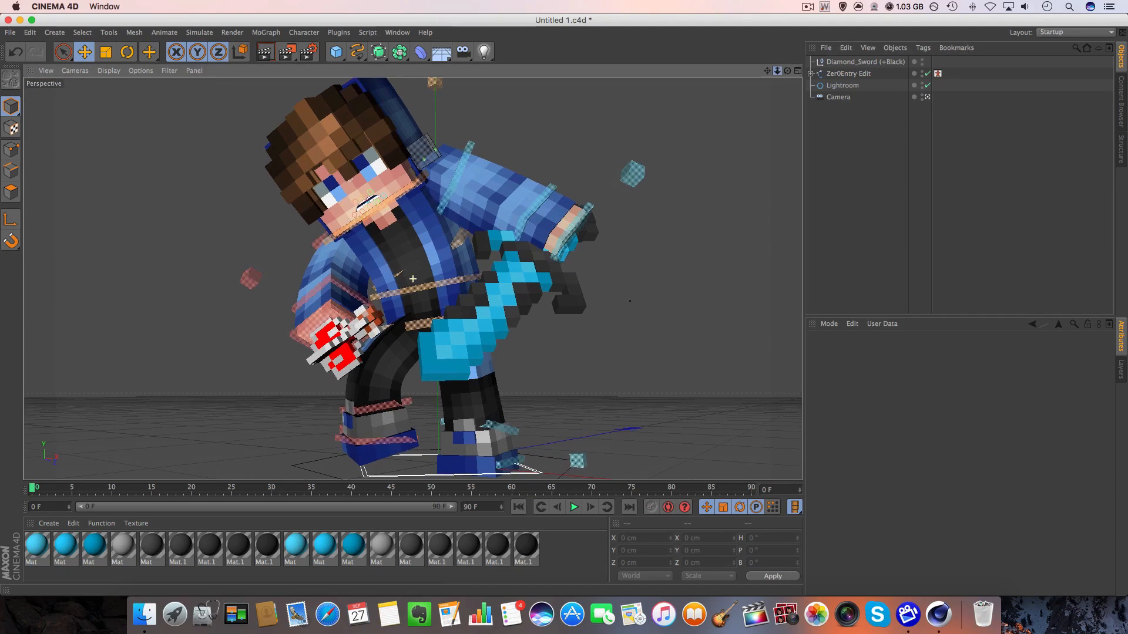
left_click_drag(726, 125, 716, 130)
mouse_move(767, 71)
left_mouse_down()
mouse_move(778, 71)
mouse_move(767, 69)
left_mouse_up()
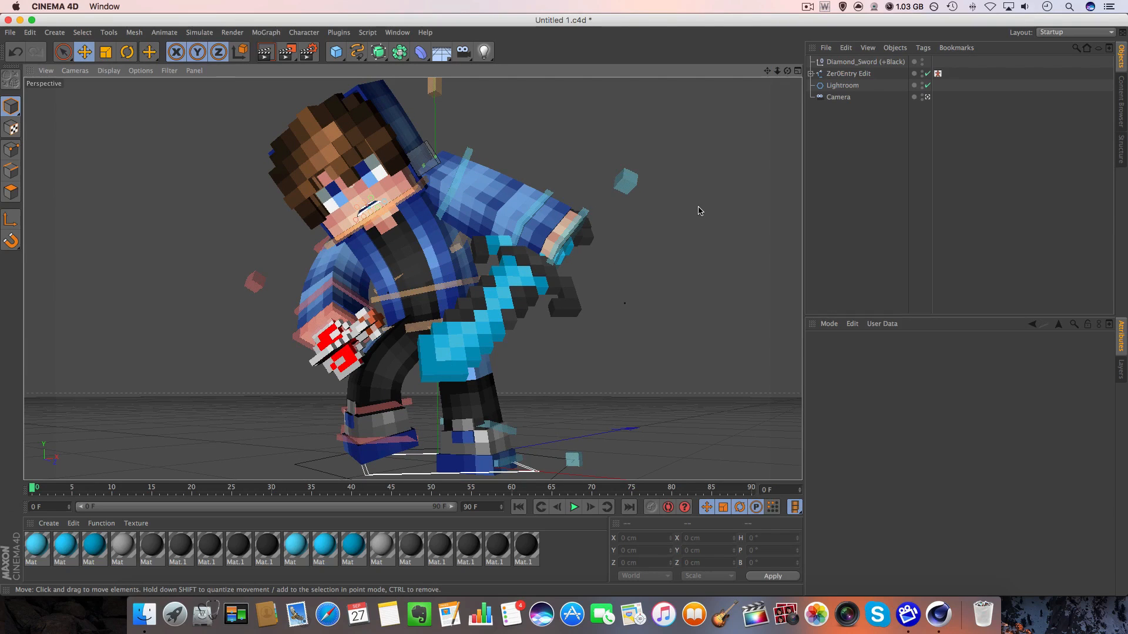
Set the regular image's save depth to 16 Bit/Channel in the render settings.
left_click(308, 51)
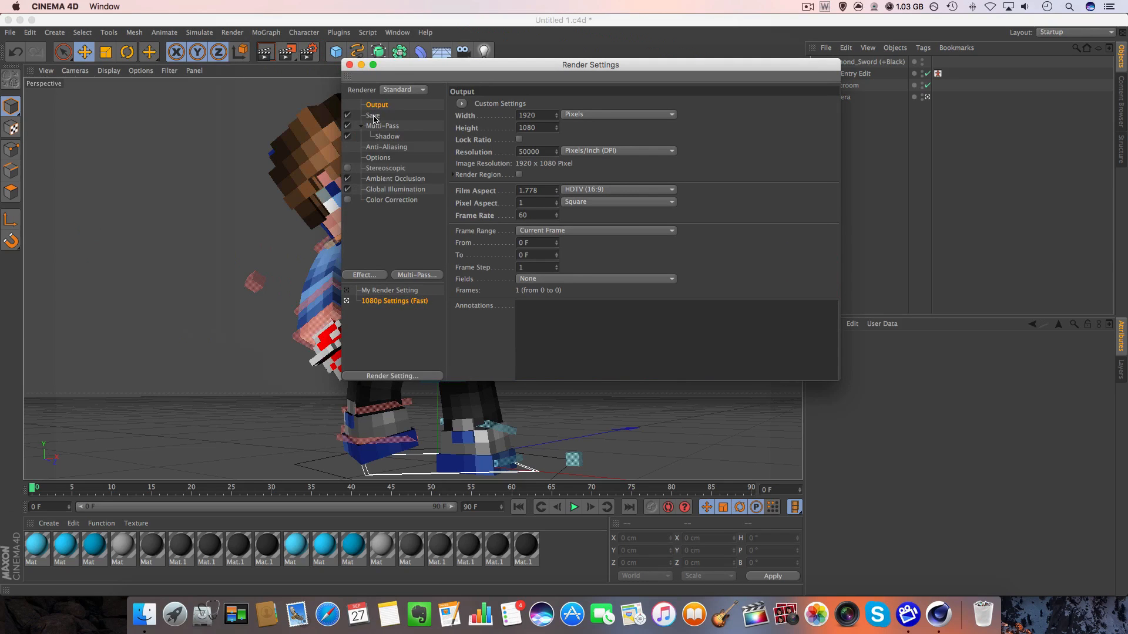
left_click(373, 117)
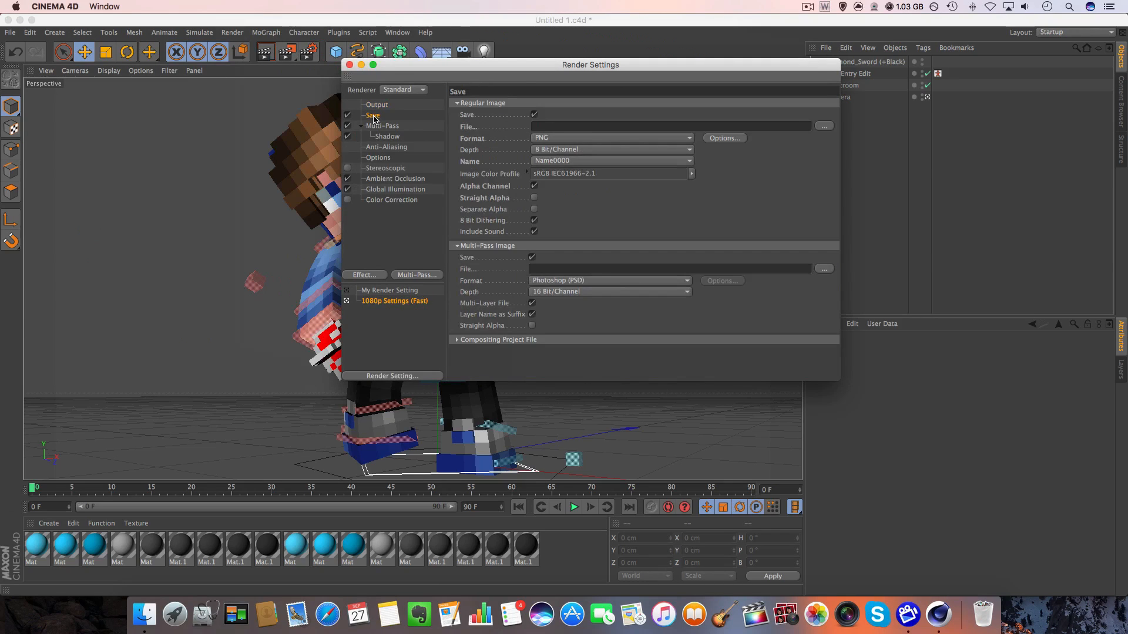
left_click(541, 152)
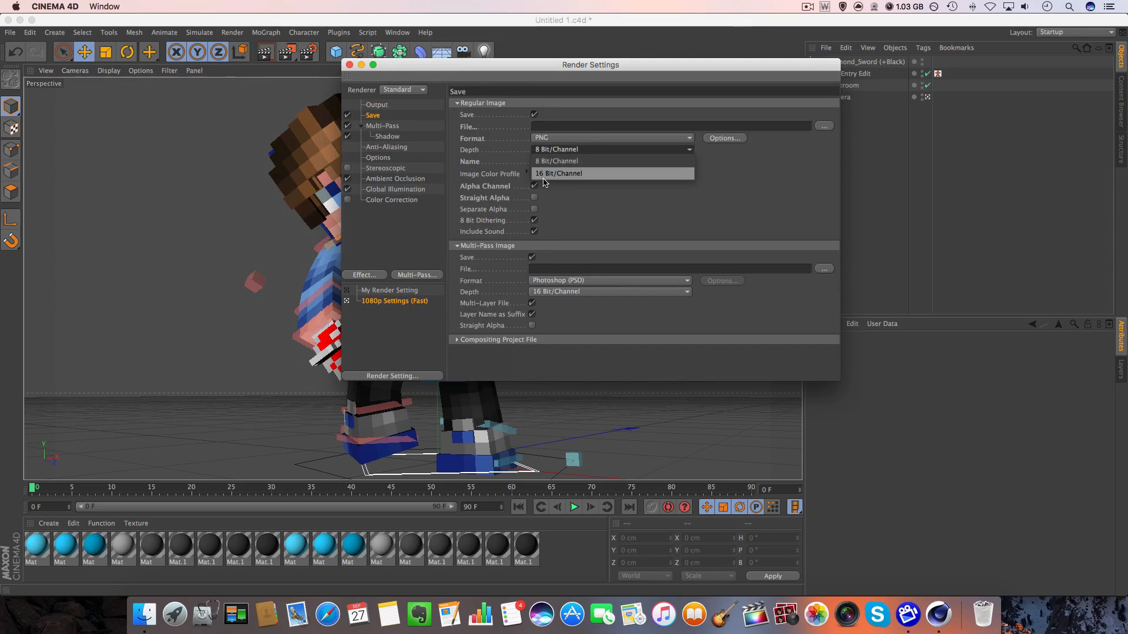
left_click(543, 171)
Review the Anti-Aliasing, Options, Global Illumination and Ambient Occlusion render settings, and close them.
left_click(387, 147)
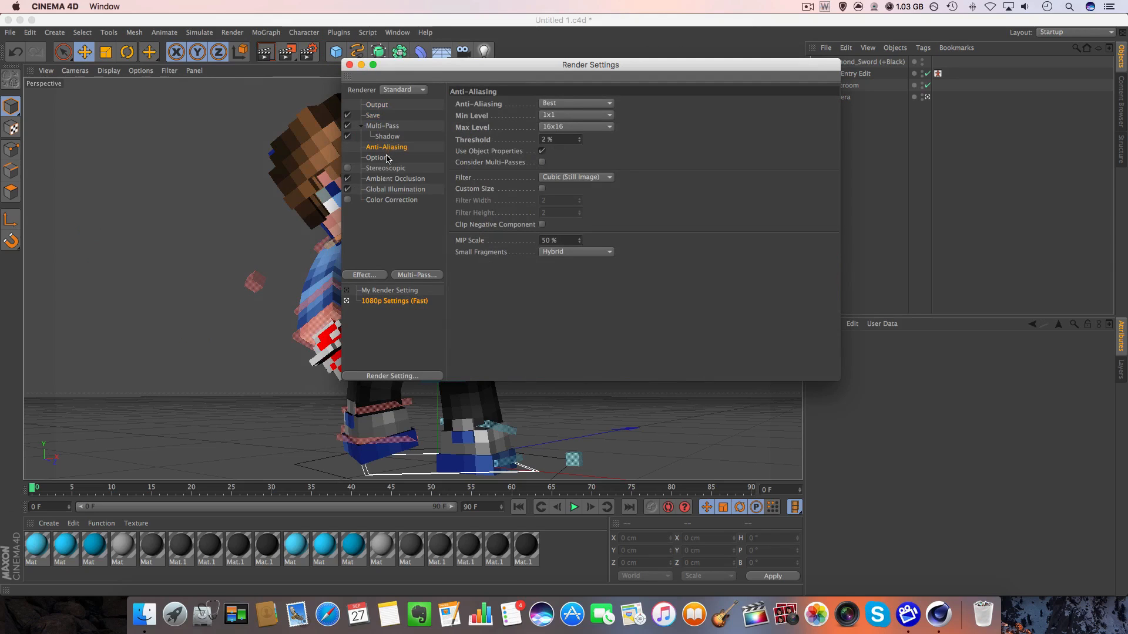
left_click(387, 158)
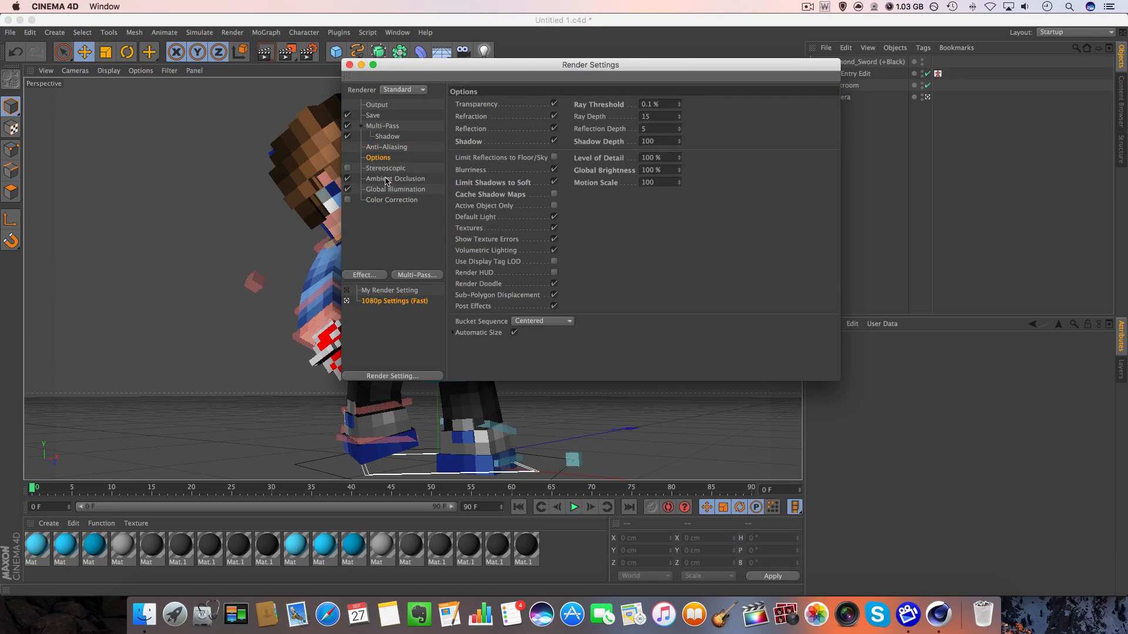
left_click(386, 180)
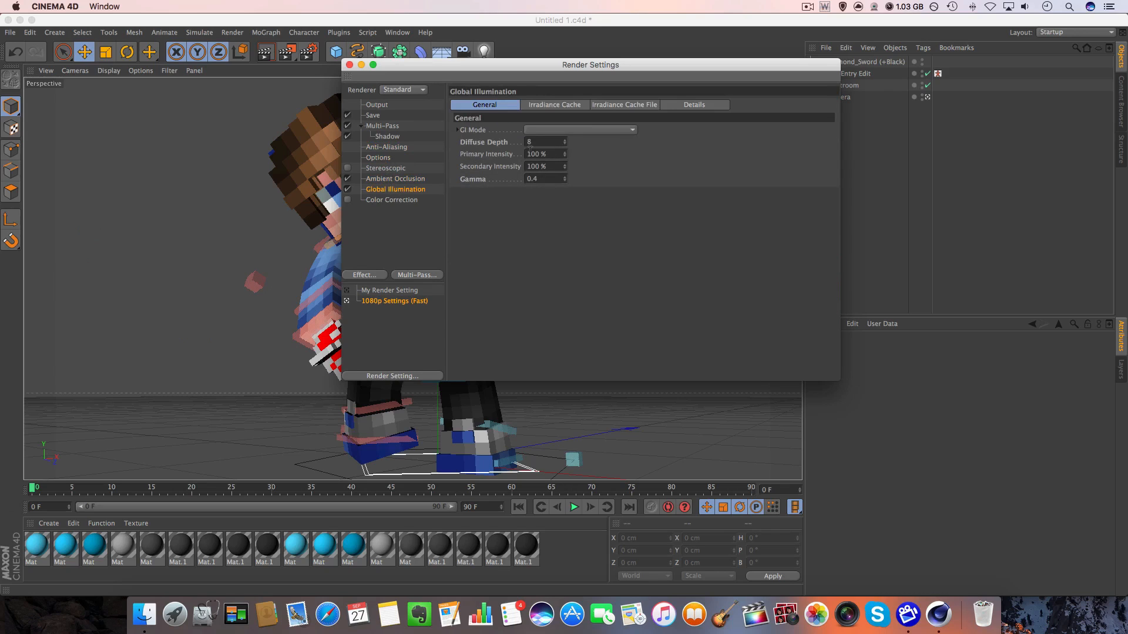
left_click(555, 108)
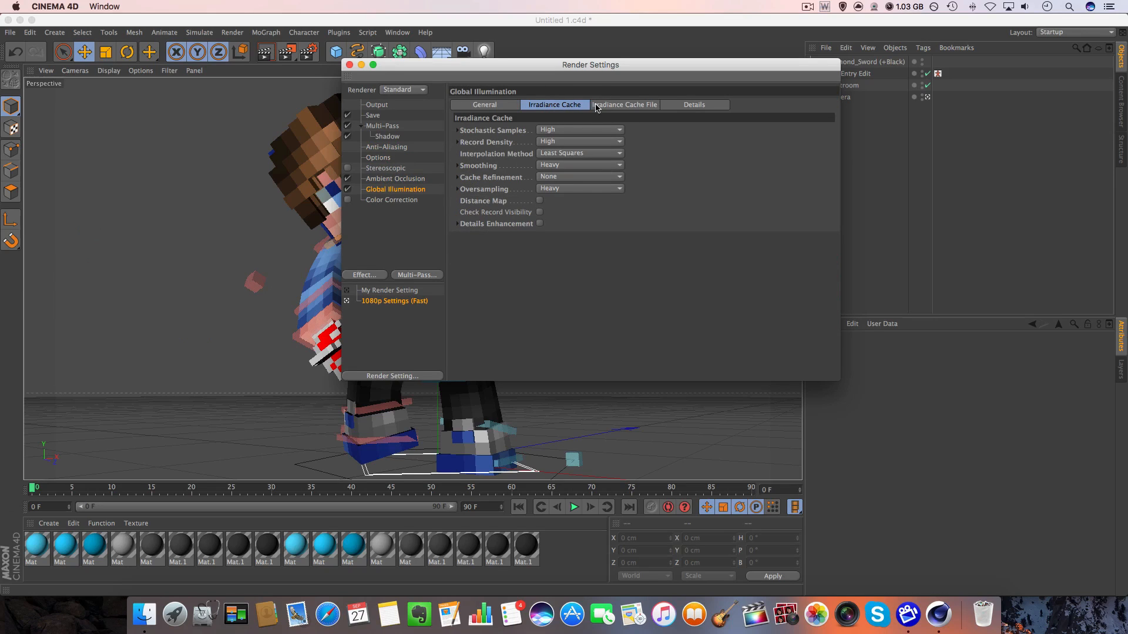
left_click(674, 105)
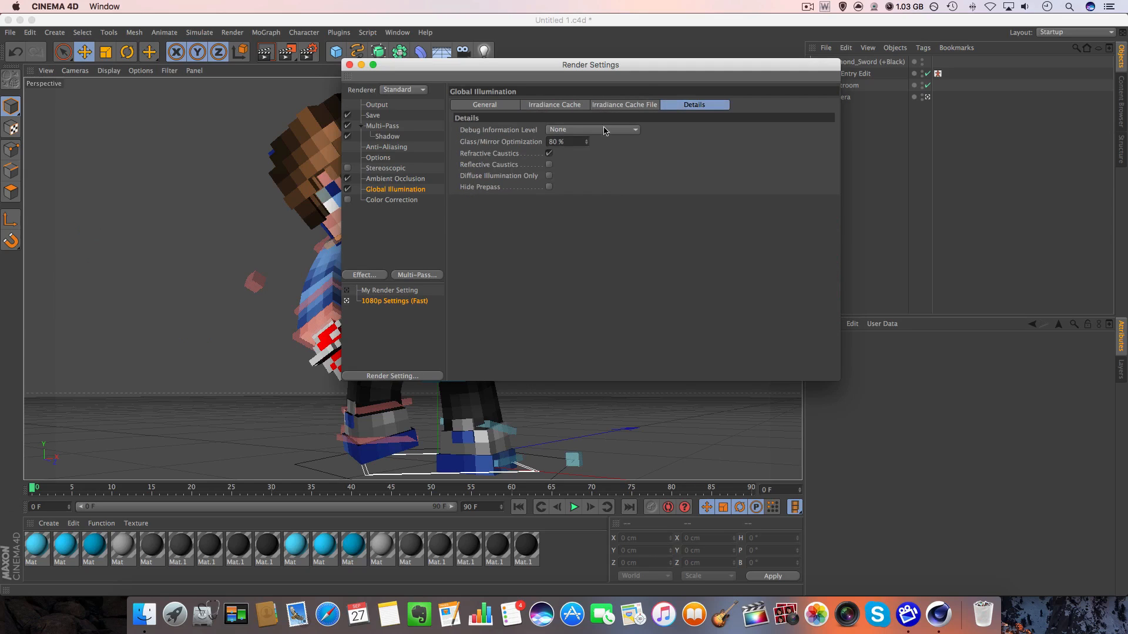
left_click(418, 181)
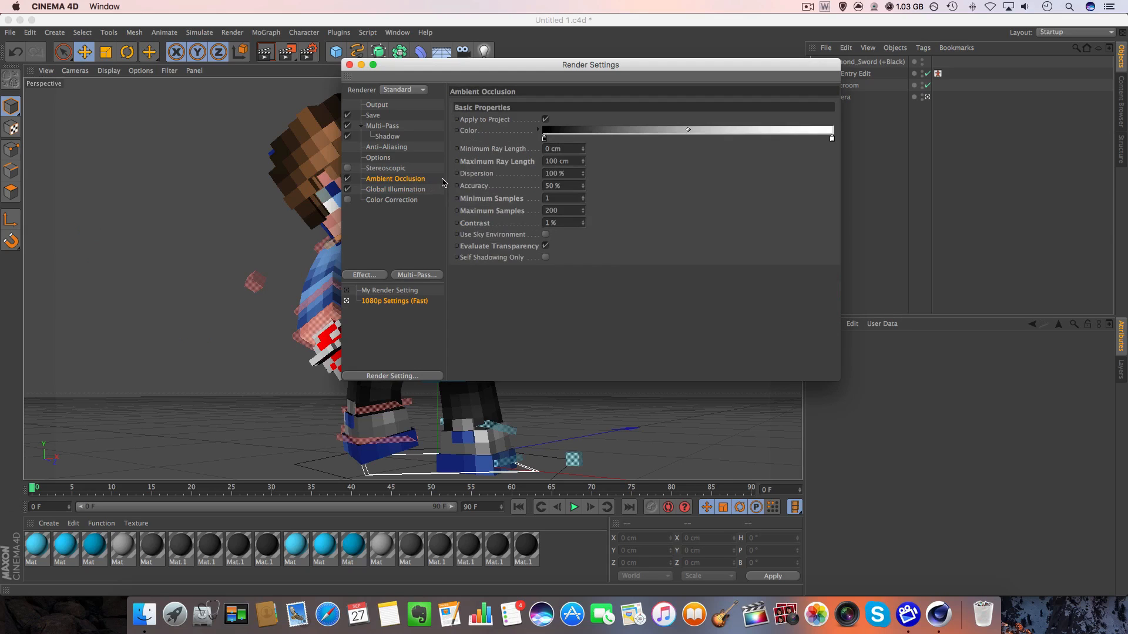
left_click(349, 65)
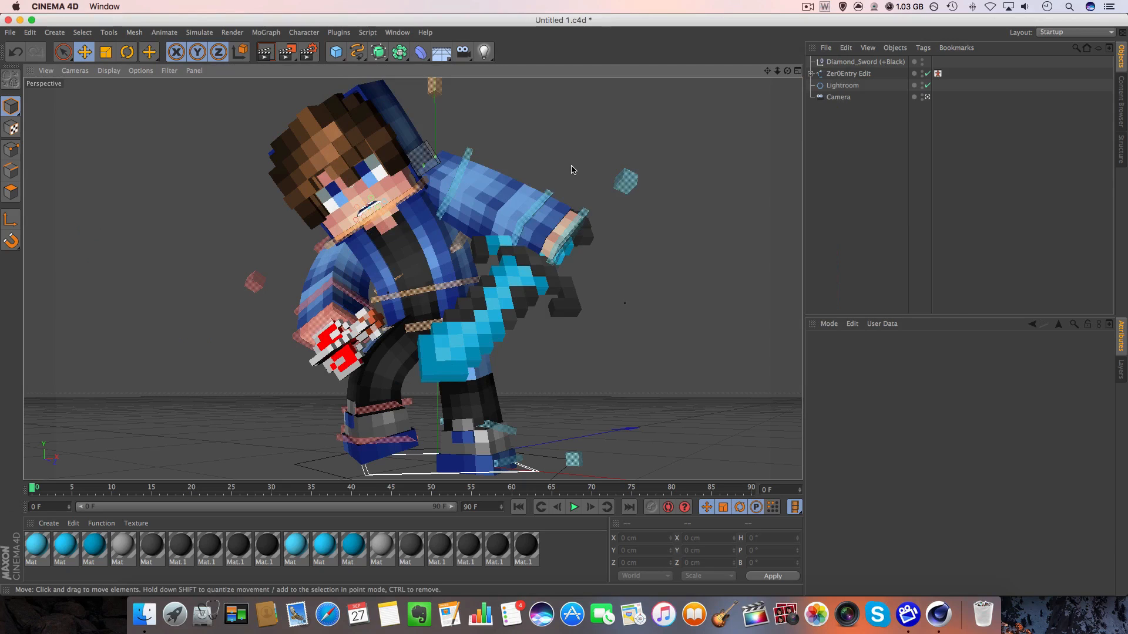
Rotate the Lightroom to about H 20.4°, P 107.3° and B 15.3° from outside the camera, and return to the camera view.
left_click(927, 97)
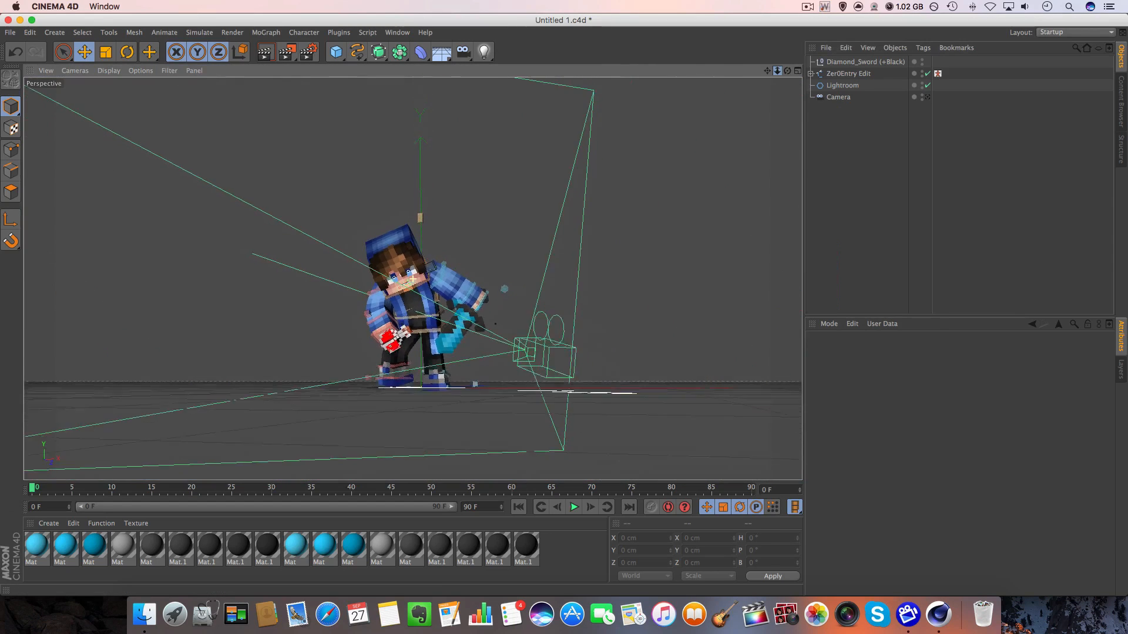
left_click_drag(777, 71, 746, 71)
left_click_drag(767, 70, 779, 20)
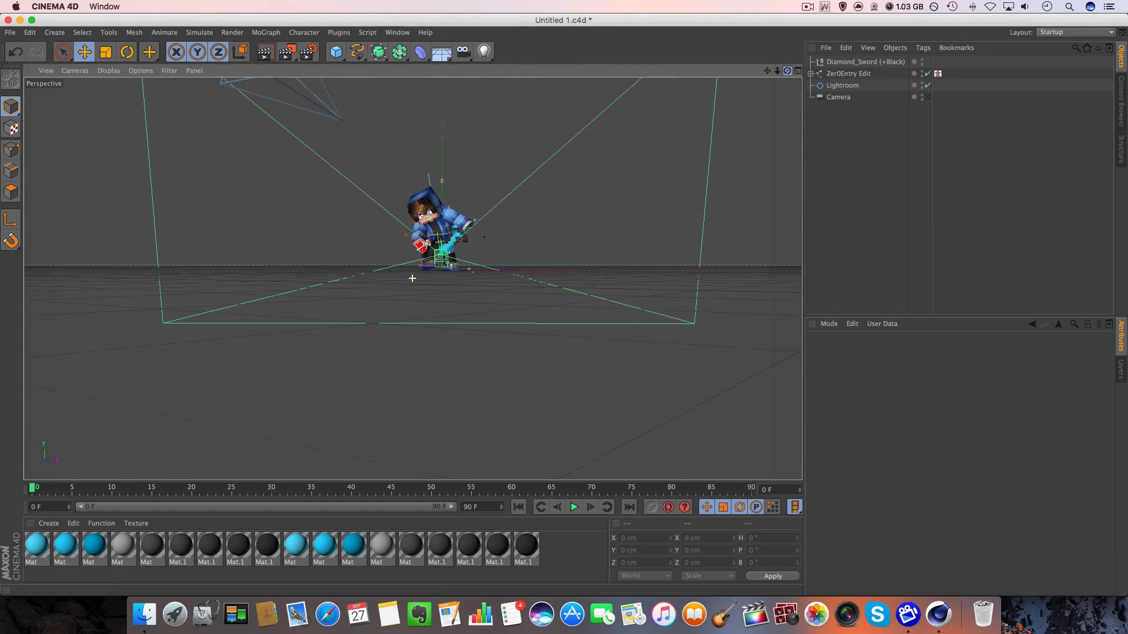
left_click(843, 86)
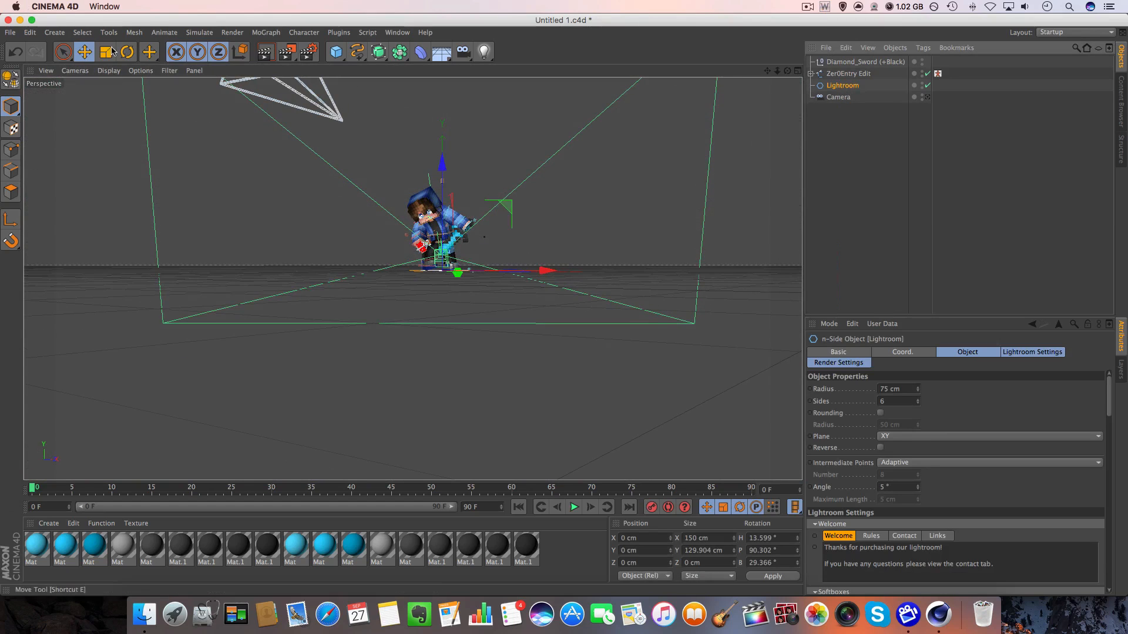
key("r")
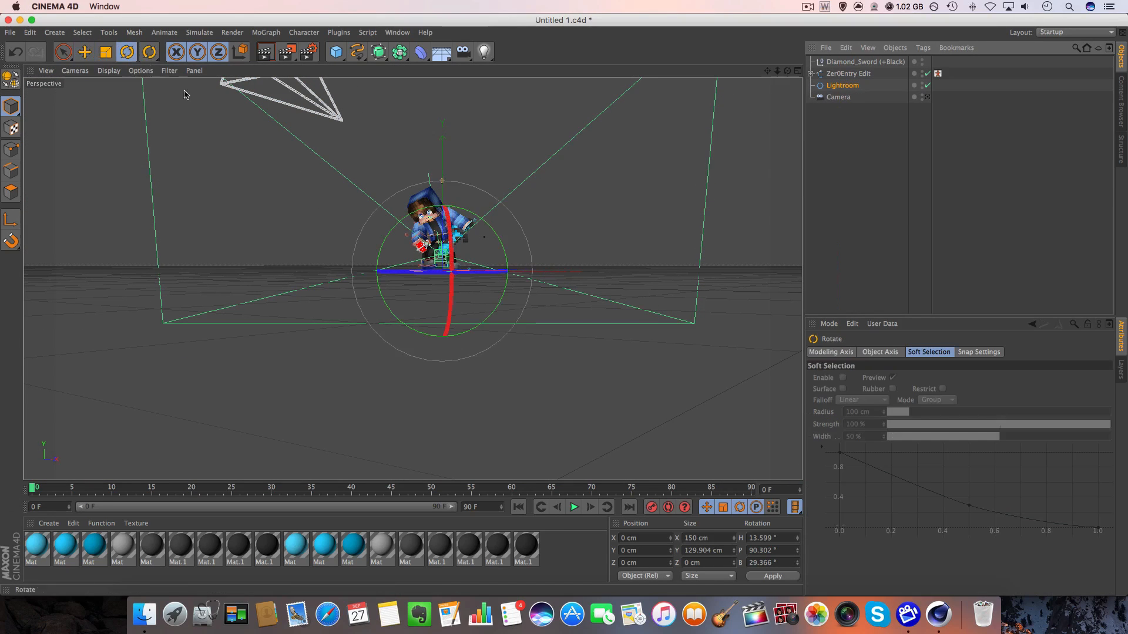
left_click_drag(427, 248, 417, 276)
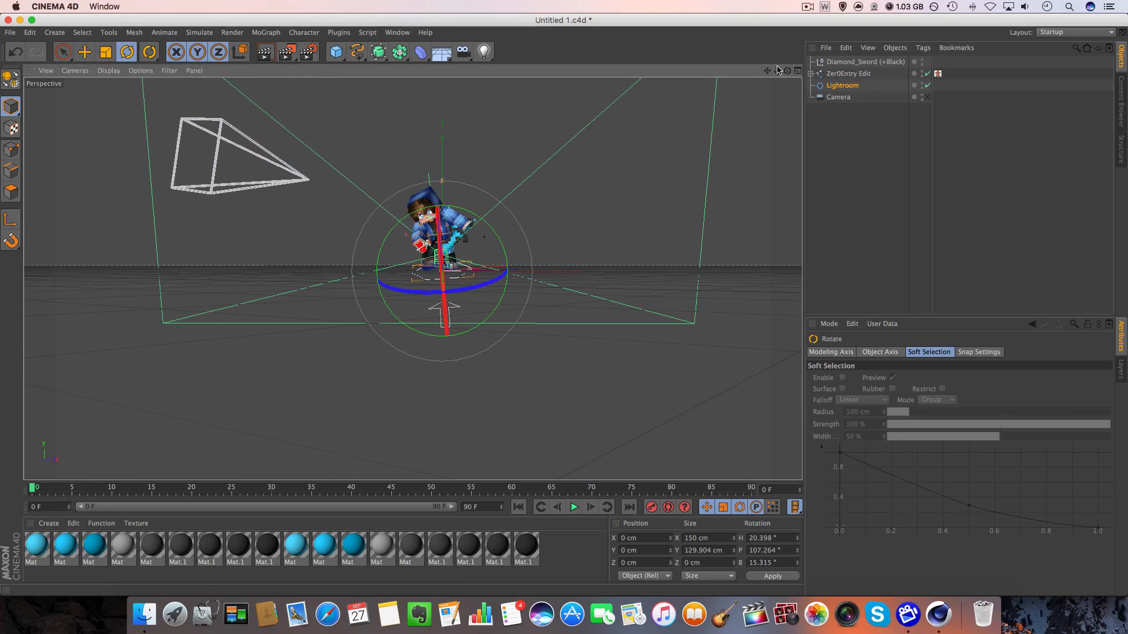
left_click_drag(777, 70, 790, 51)
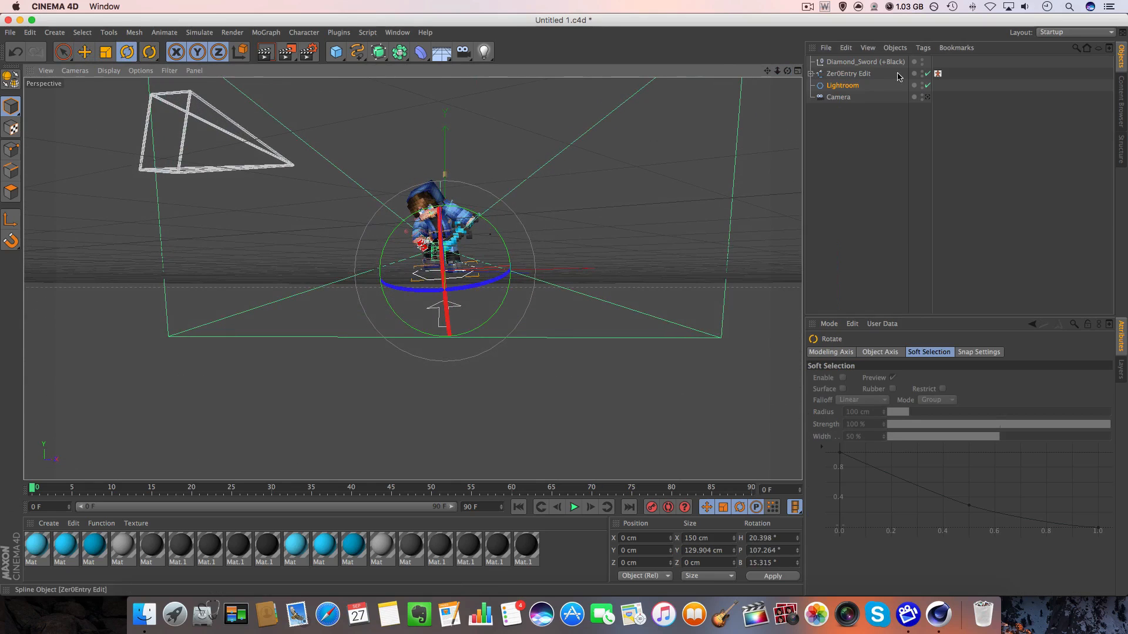
left_click(927, 97)
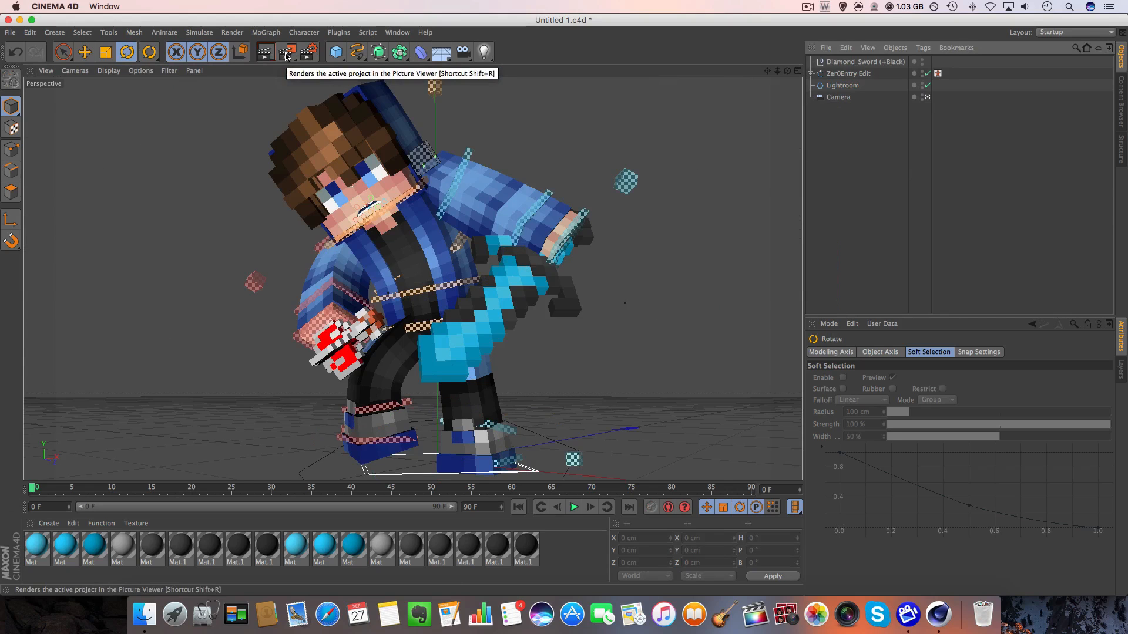
Render the scene in the Picture Viewer, enlarge the viewer window and fit the image to the screen.
left_click(286, 54)
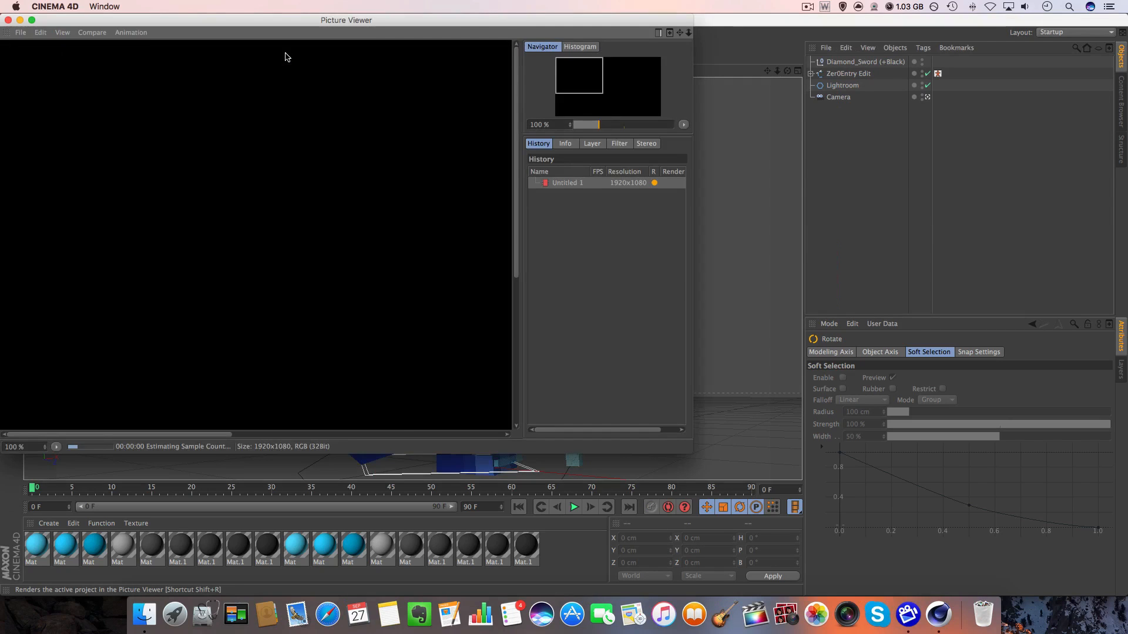
left_click_drag(680, 440, 1125, 625)
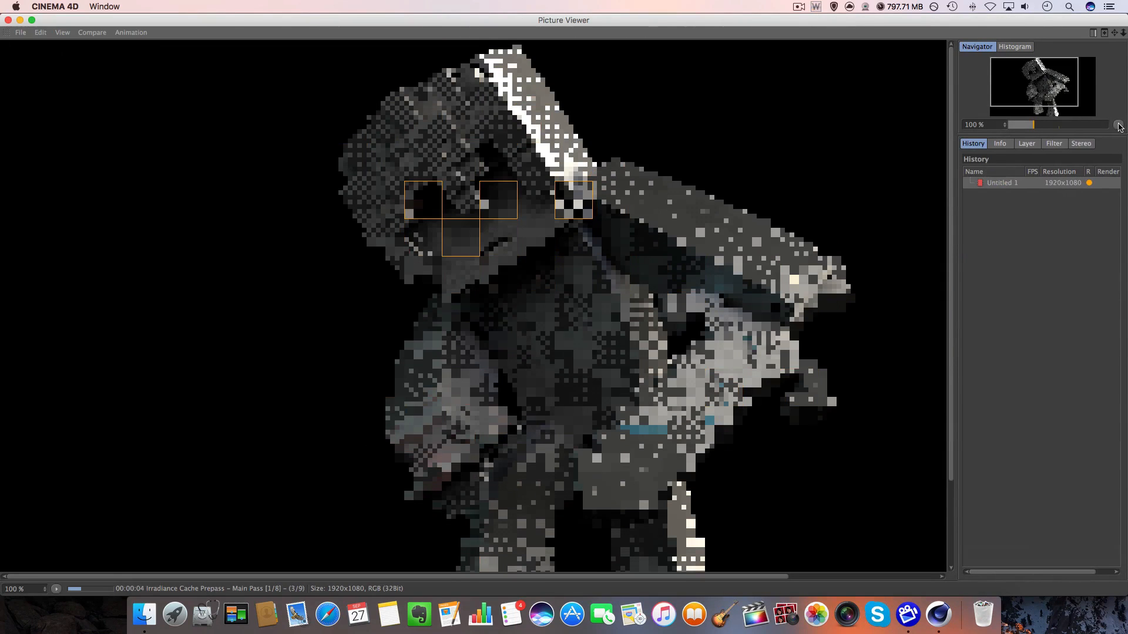
left_click(1117, 125)
left_click(1119, 139)
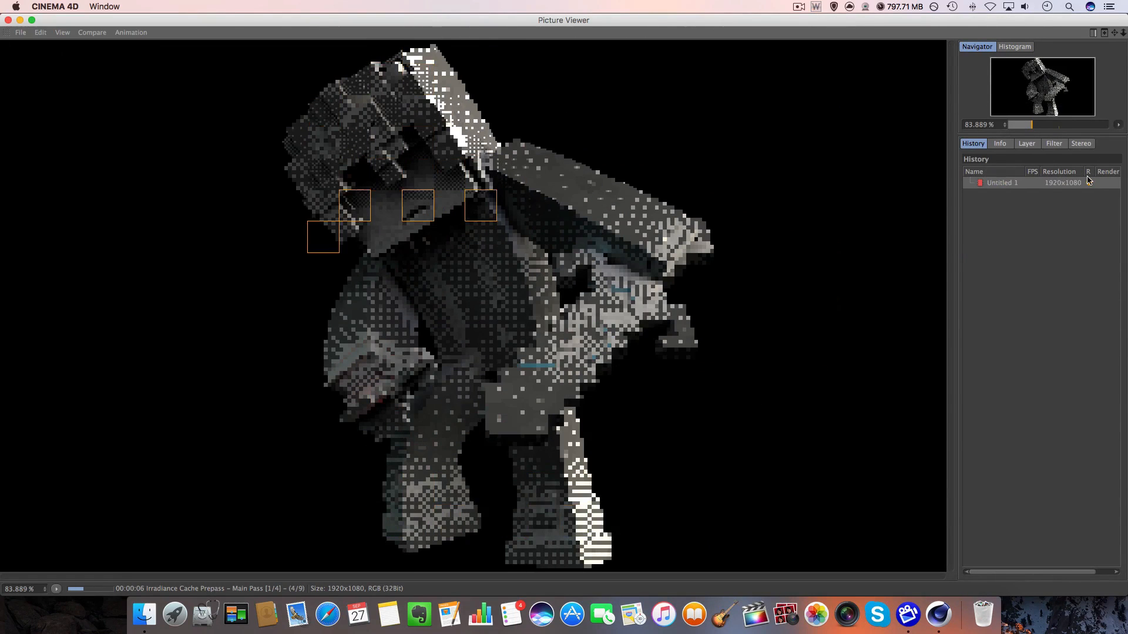
left_click(1117, 129)
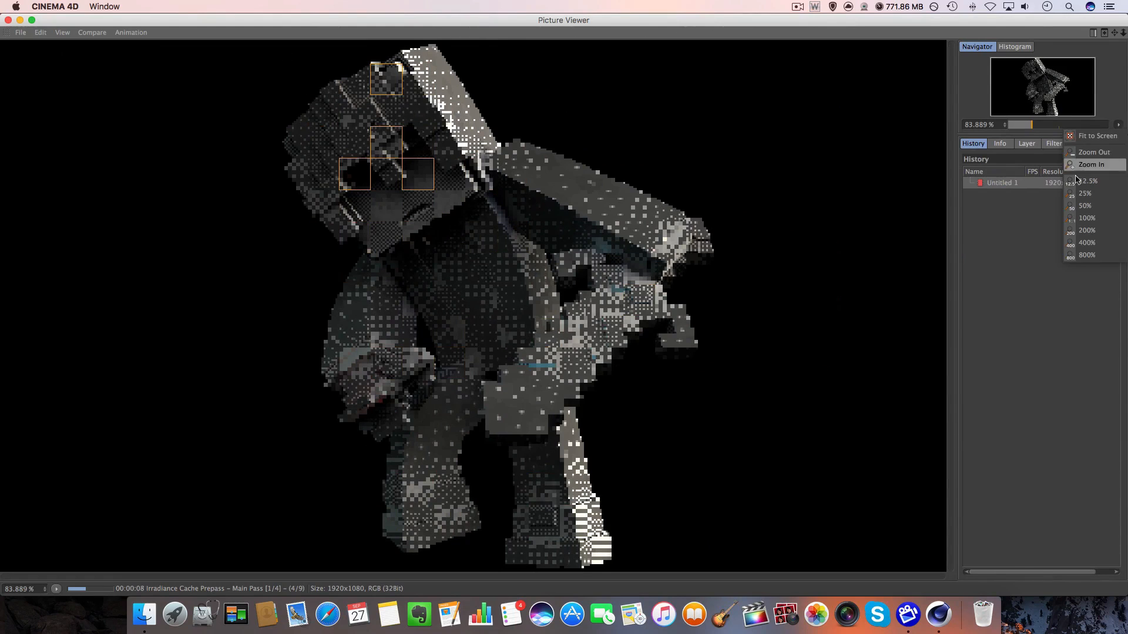
left_click(1045, 219)
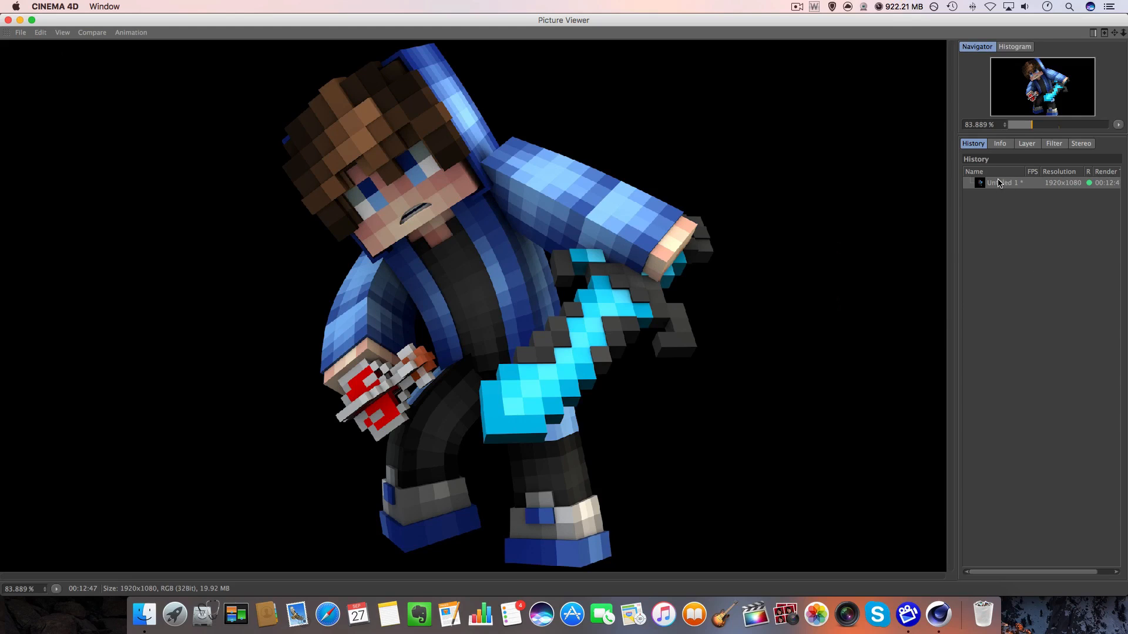
Open the save options for the rendered image and set the PNG still image's depth to 16 bits/channel.
left_click(977, 187)
right_click(996, 187)
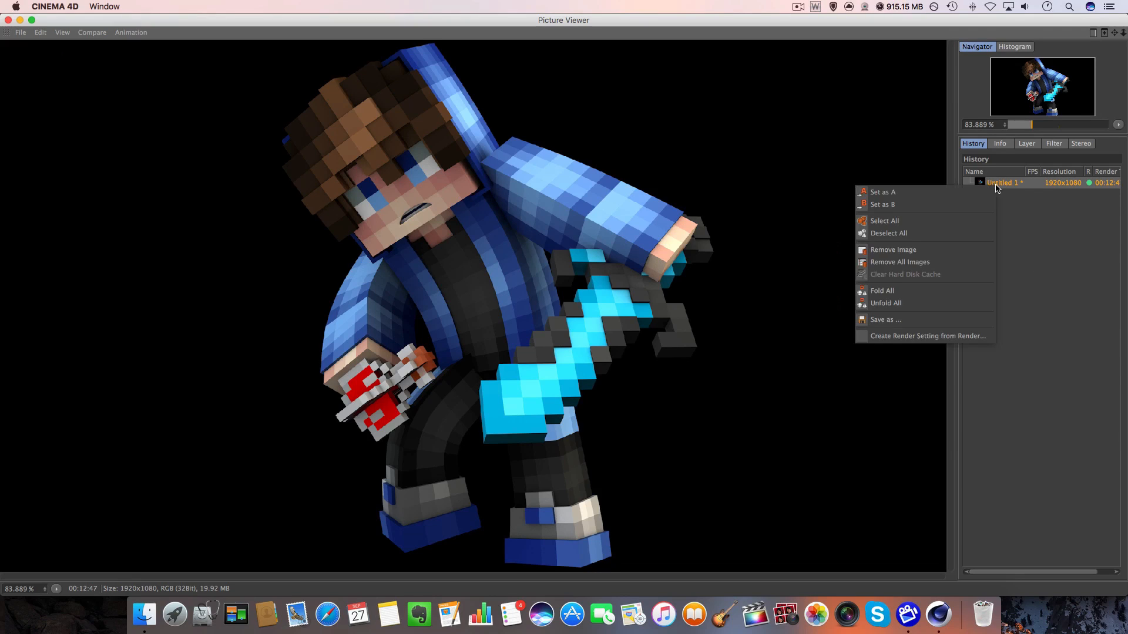
left_click(926, 320)
left_click_drag(865, 202, 337, 96)
left_click(376, 136)
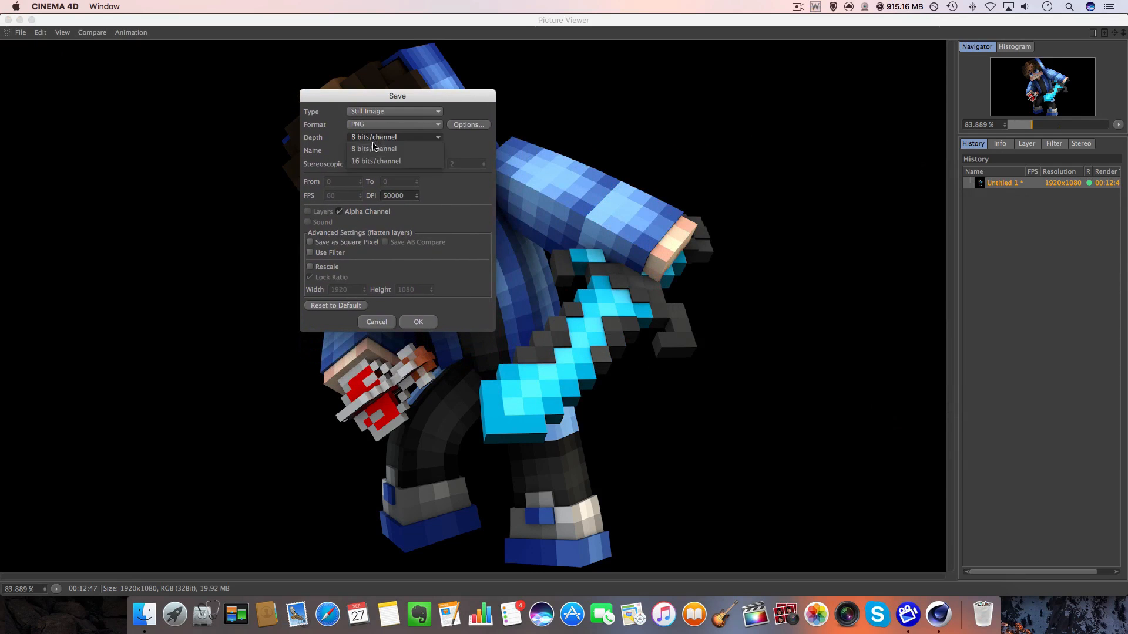
left_click(376, 150)
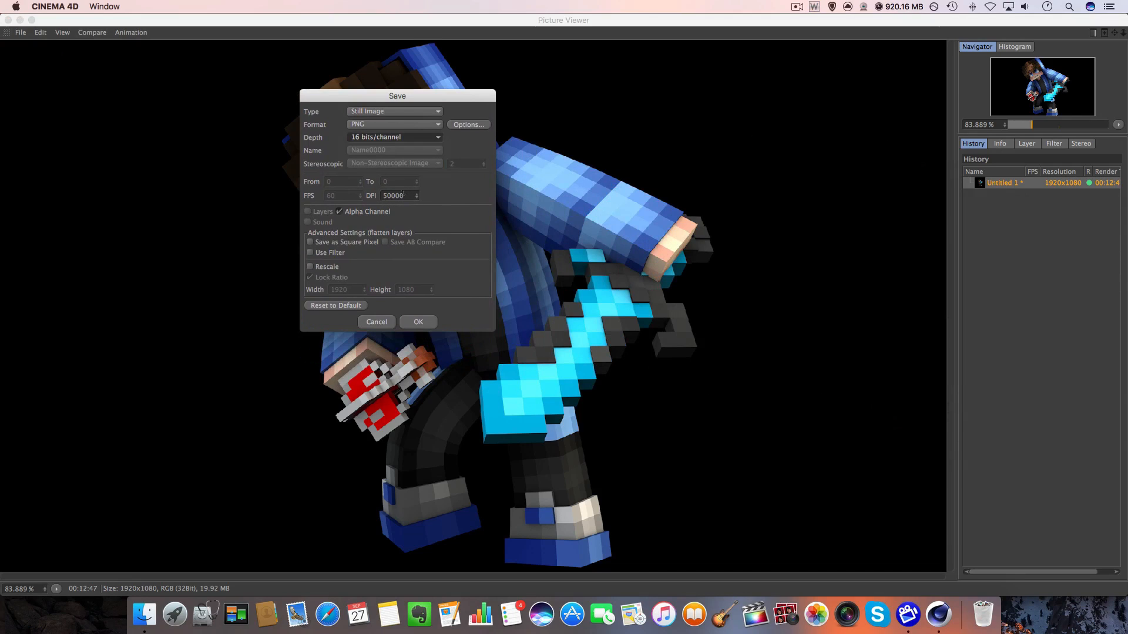
left_click_drag(404, 196, 391, 195)
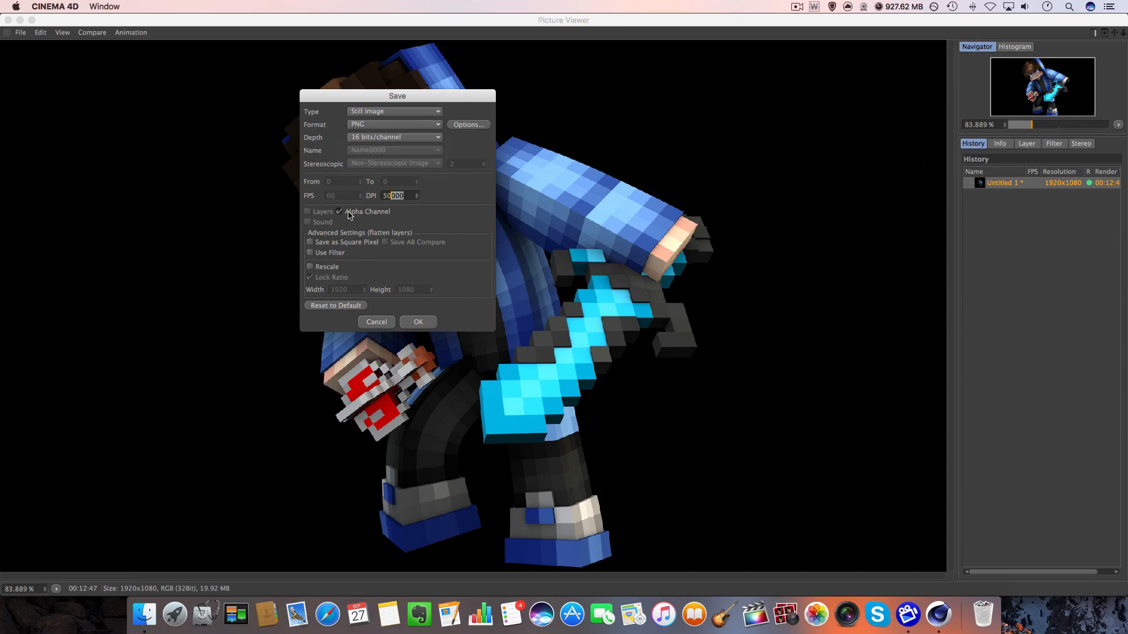
left_click(363, 127)
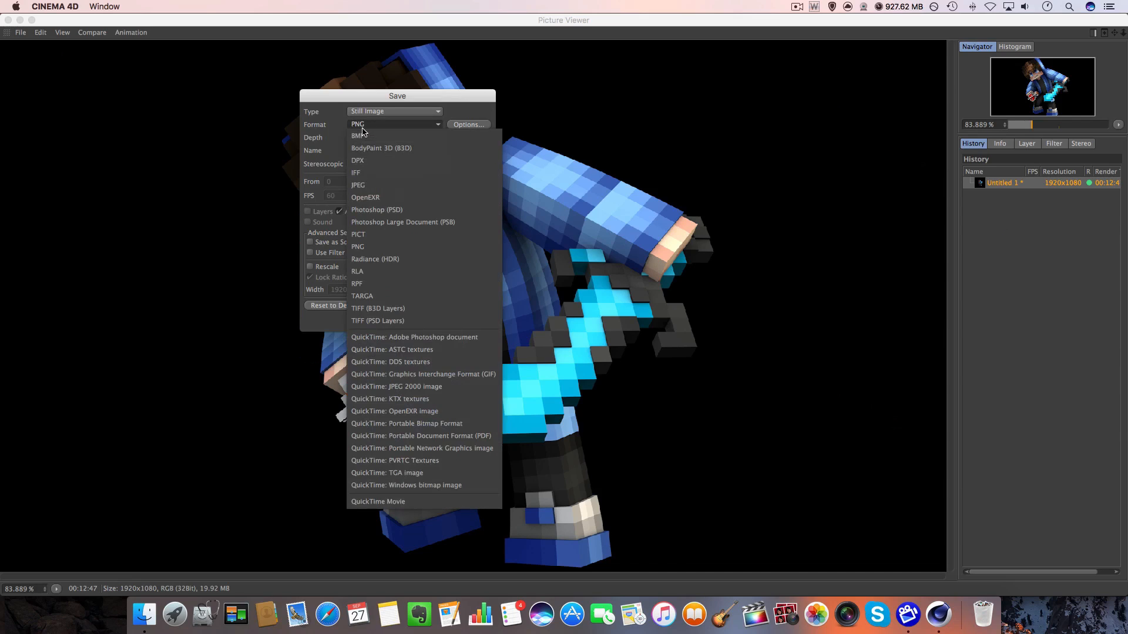
left_click(332, 133)
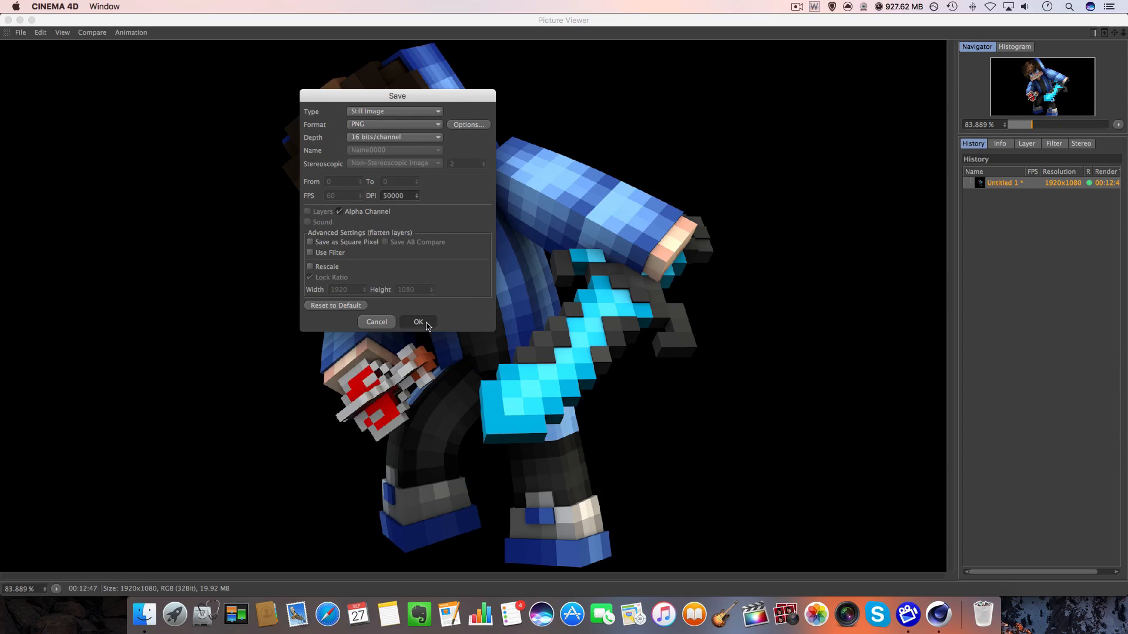
Save the render to the Desktop as jhsfddjk and close the Picture Viewer.
left_click(418, 322)
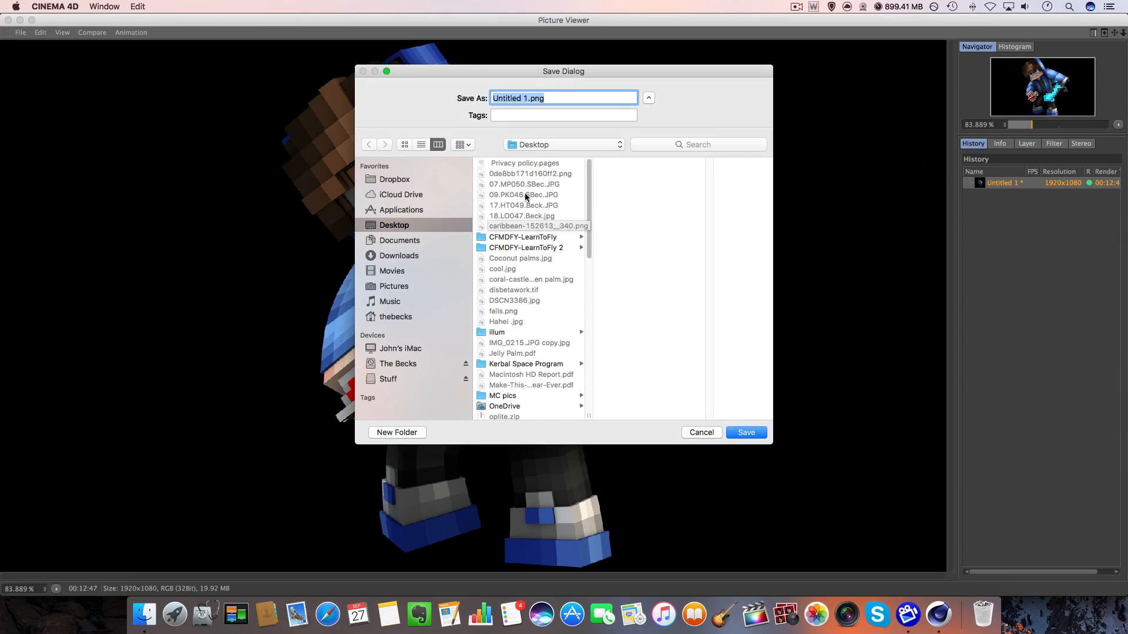
type("jhsfddjk")
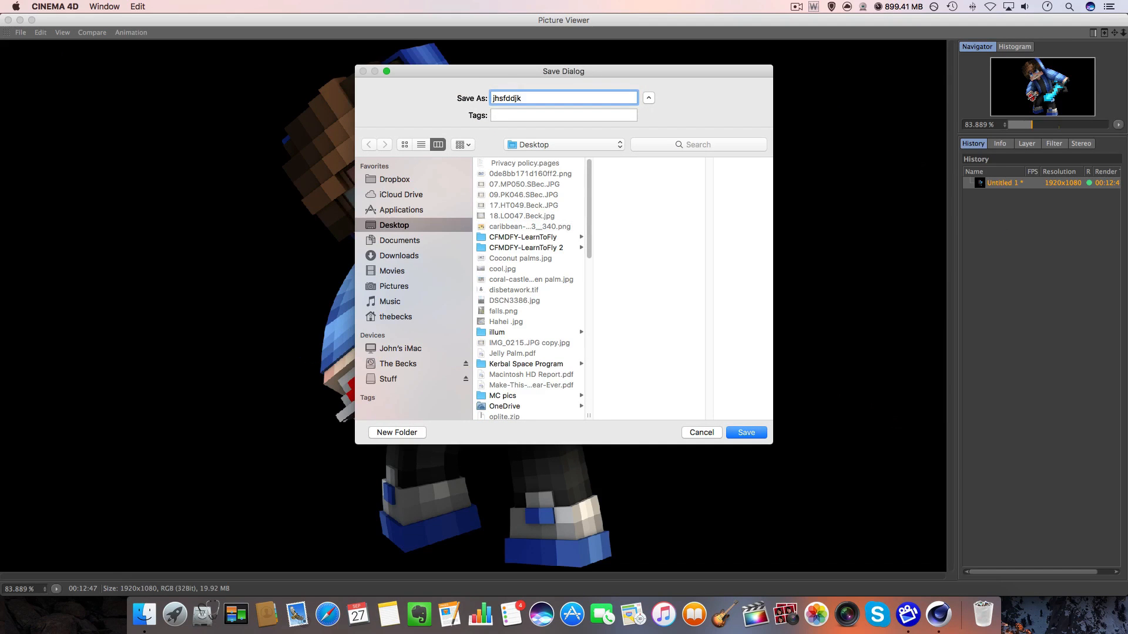
key("Return")
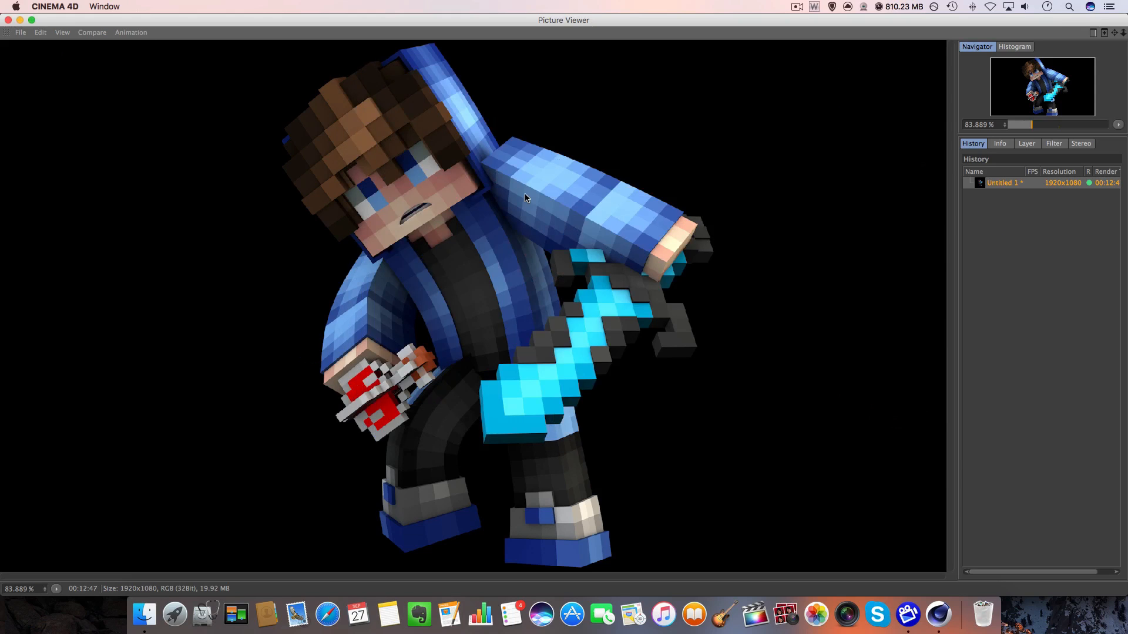
left_click(8, 20)
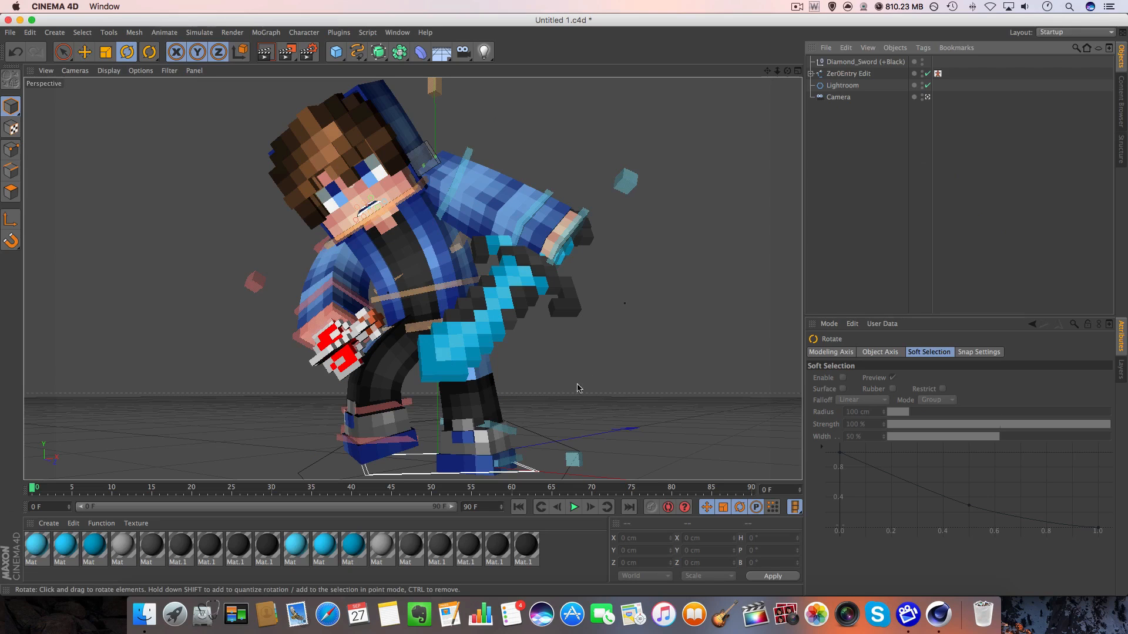
Preview the saved jhsfddjk.png from Finder, examine the character up close and as a whole, and return to the Cinema 4D scene.
left_click(151, 615)
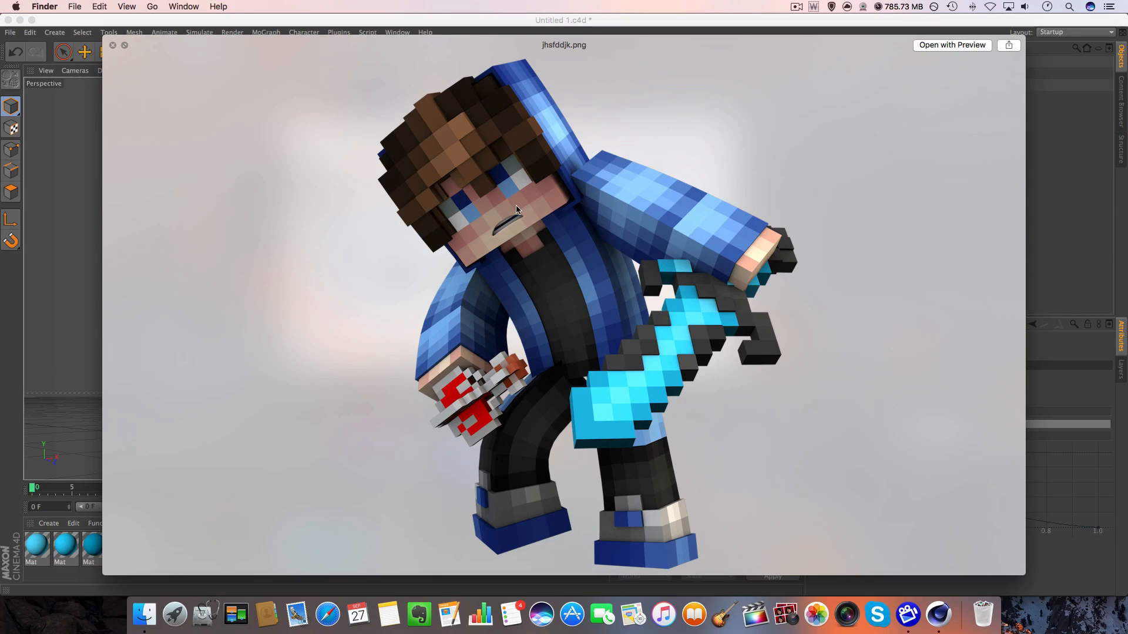
scroll(517, 209, "up", 3)
scroll(565, 211, "down", 3)
scroll(565, 214, "up", 3)
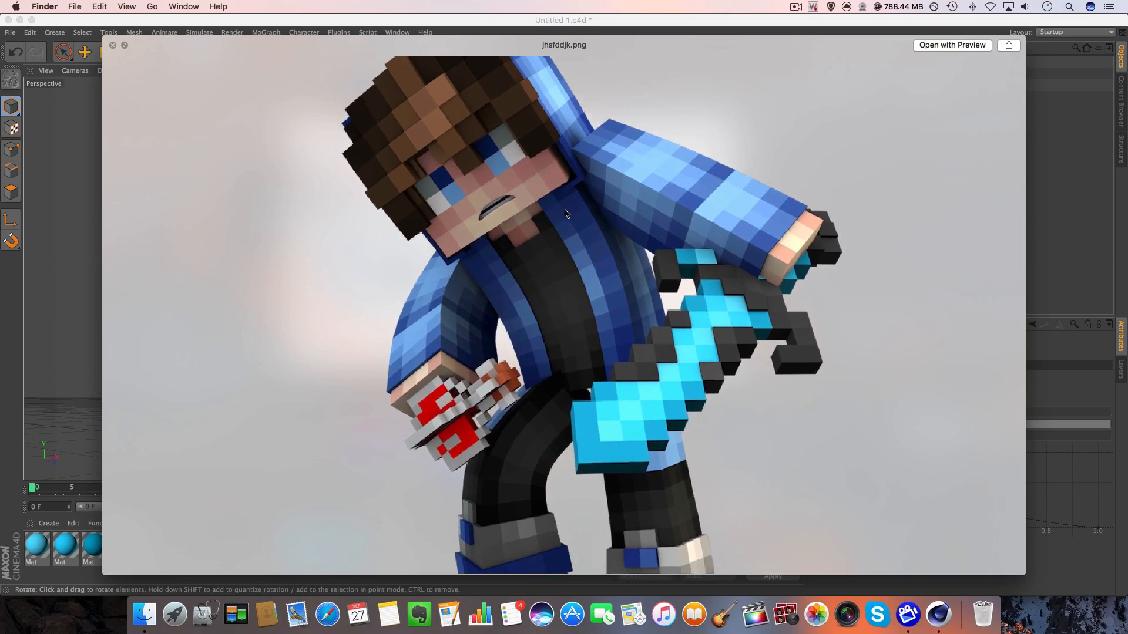
scroll(565, 213, "down", 3)
scroll(565, 214, "up", 3)
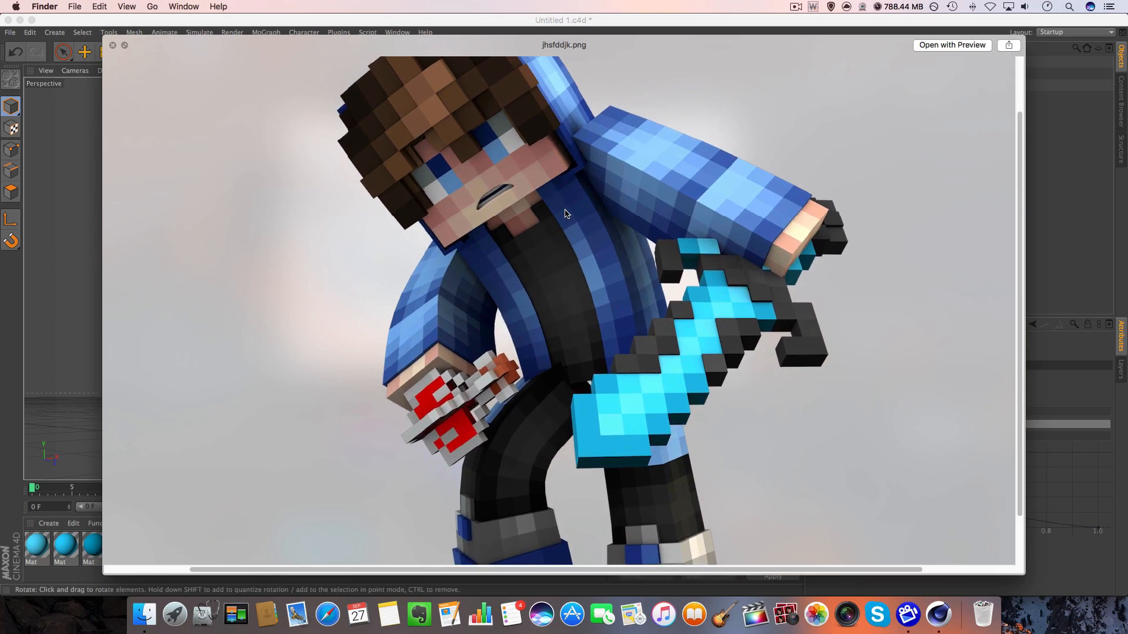
scroll(565, 214, "down", 3)
scroll(565, 213, "up", 3)
scroll(566, 213, "down", 2)
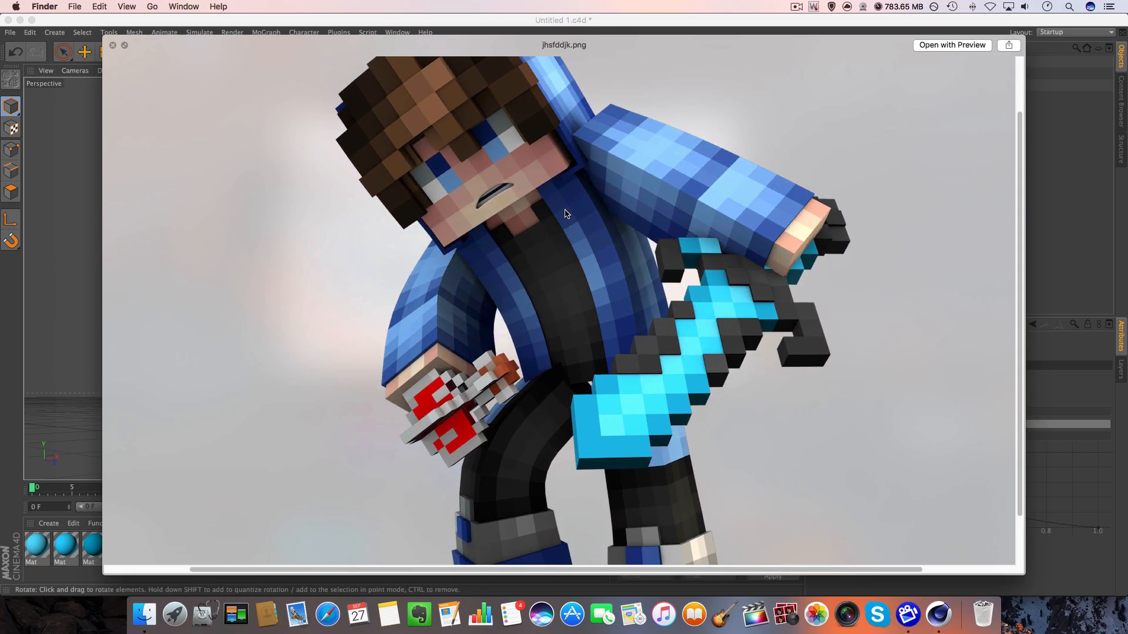
scroll(565, 214, "down", 2)
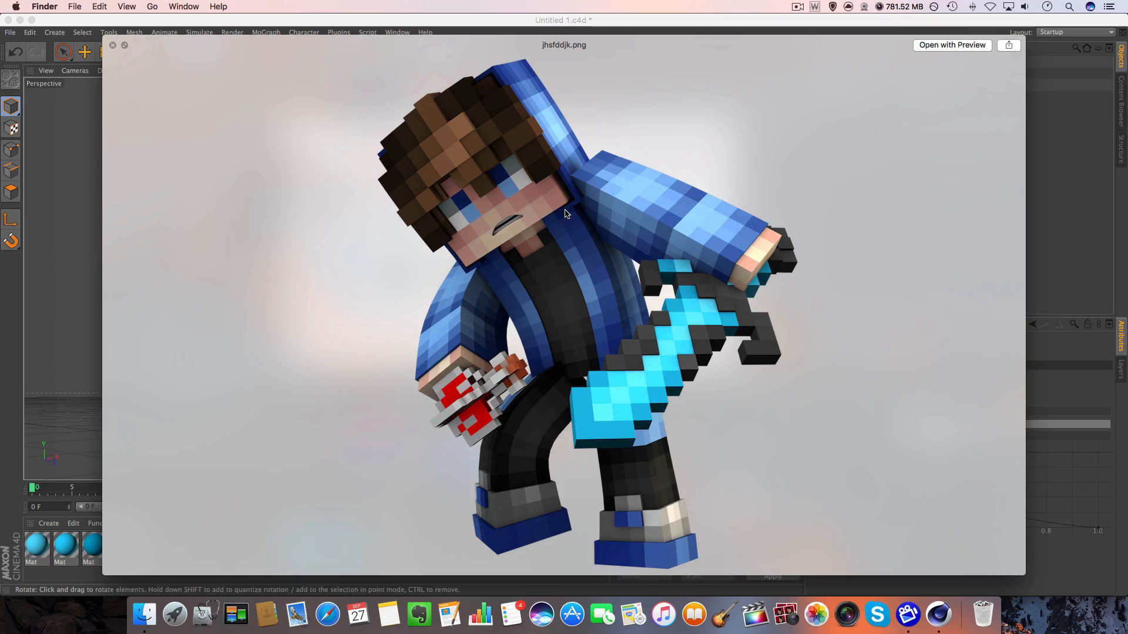
key("space")
left_click(289, 122)
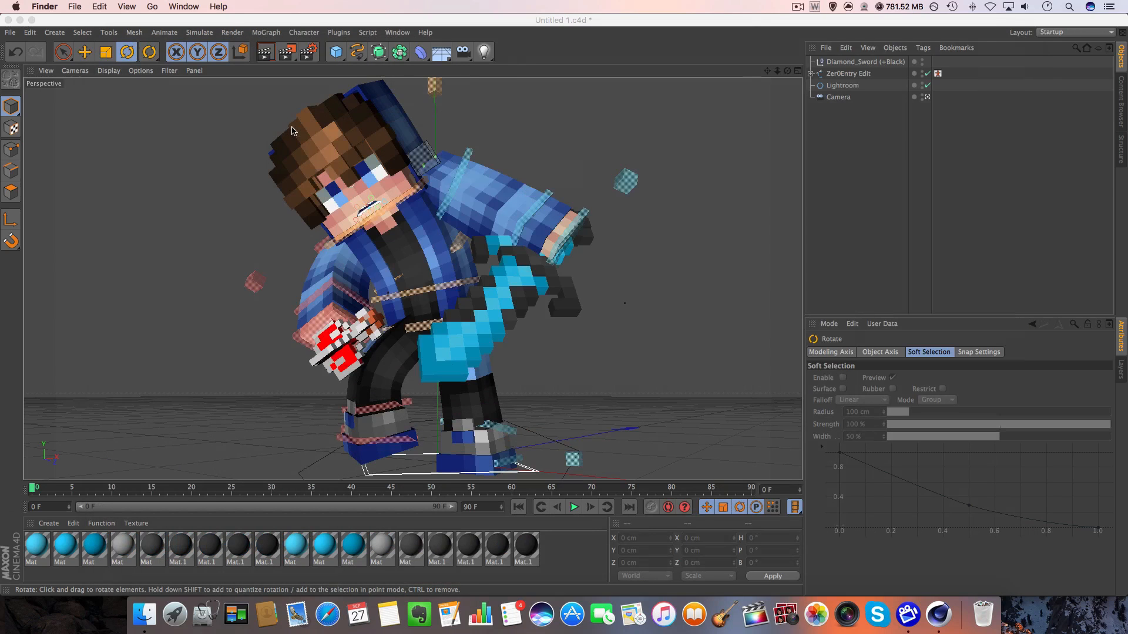
left_click(294, 144)
left_click(221, 329)
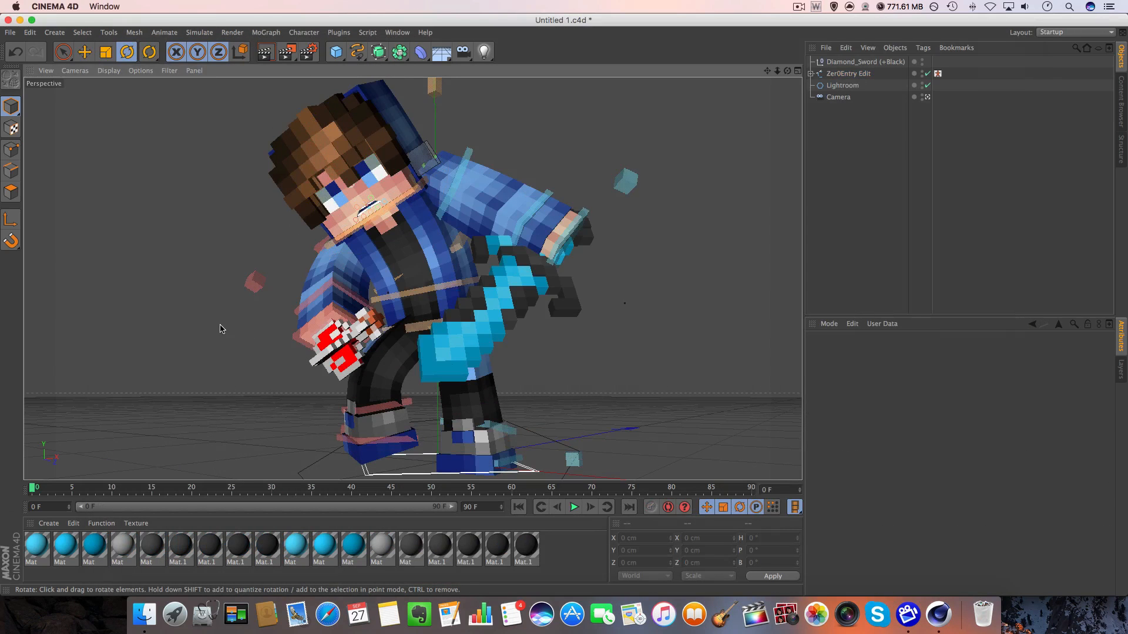